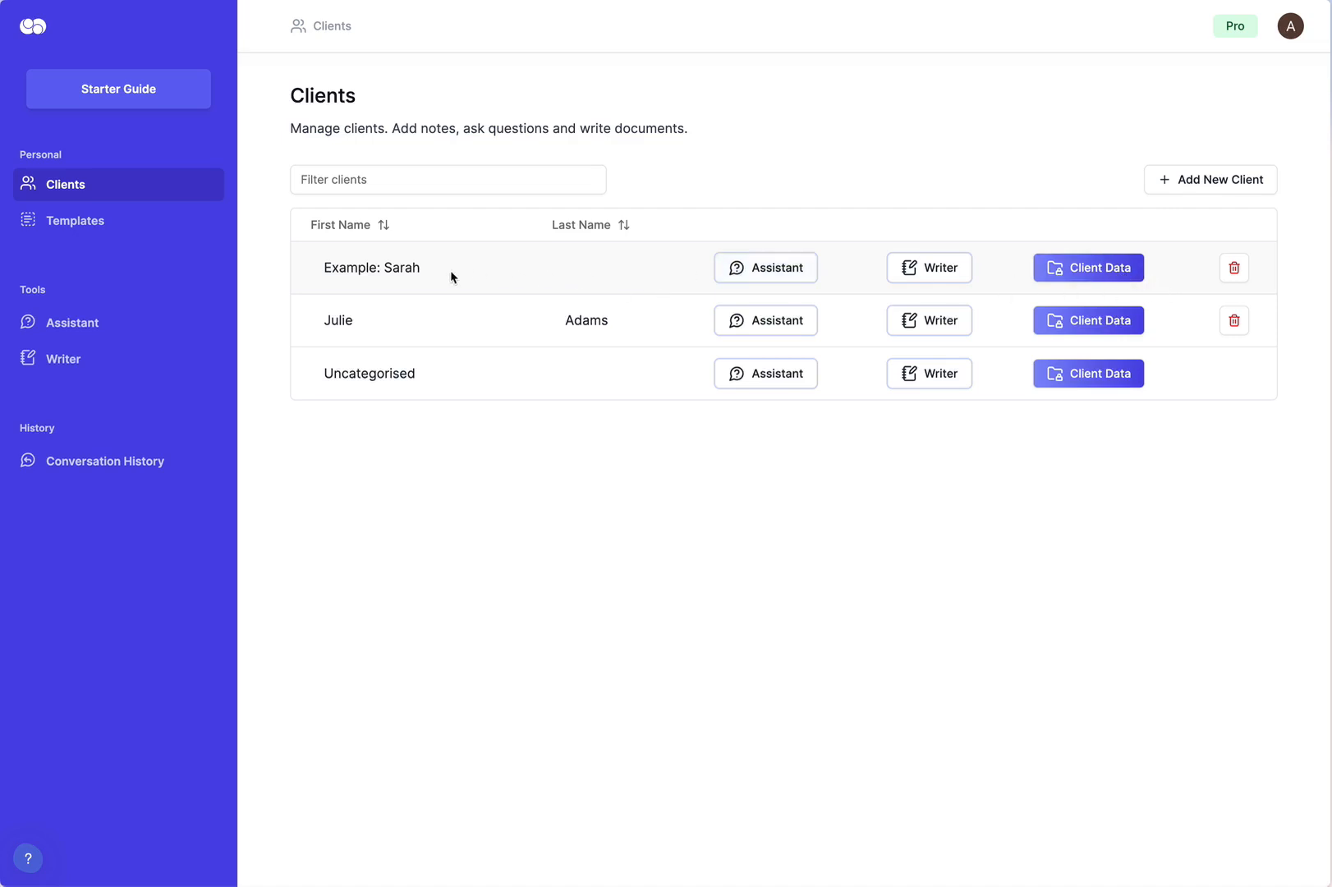
- Open the example client's Writer, edit the Example Session Note, and delete the dictated transcription paragraph at its end
{"action": "left_click", "coordinate": [937, 272]}
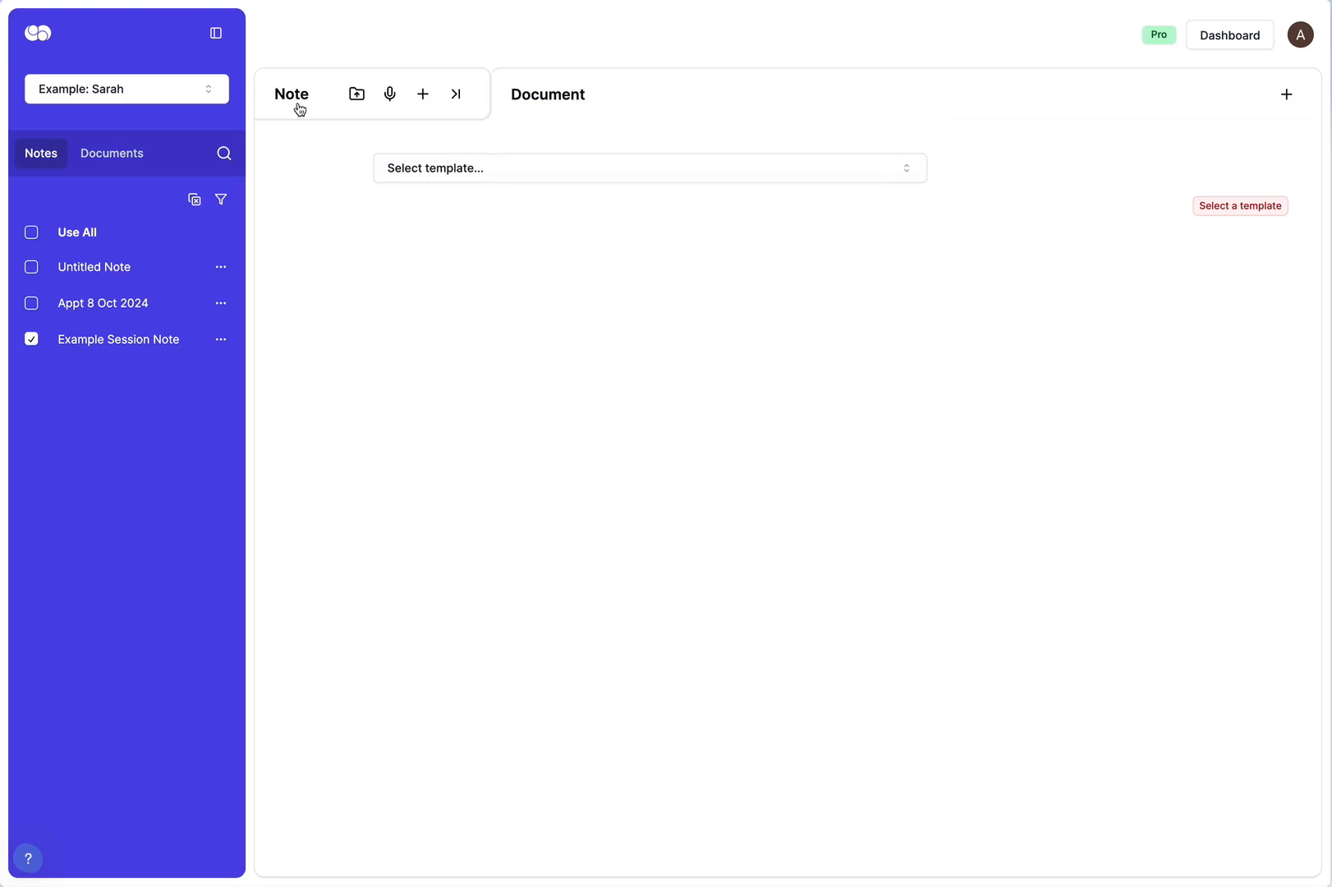
{"action": "left_click", "coordinate": [221, 339]}
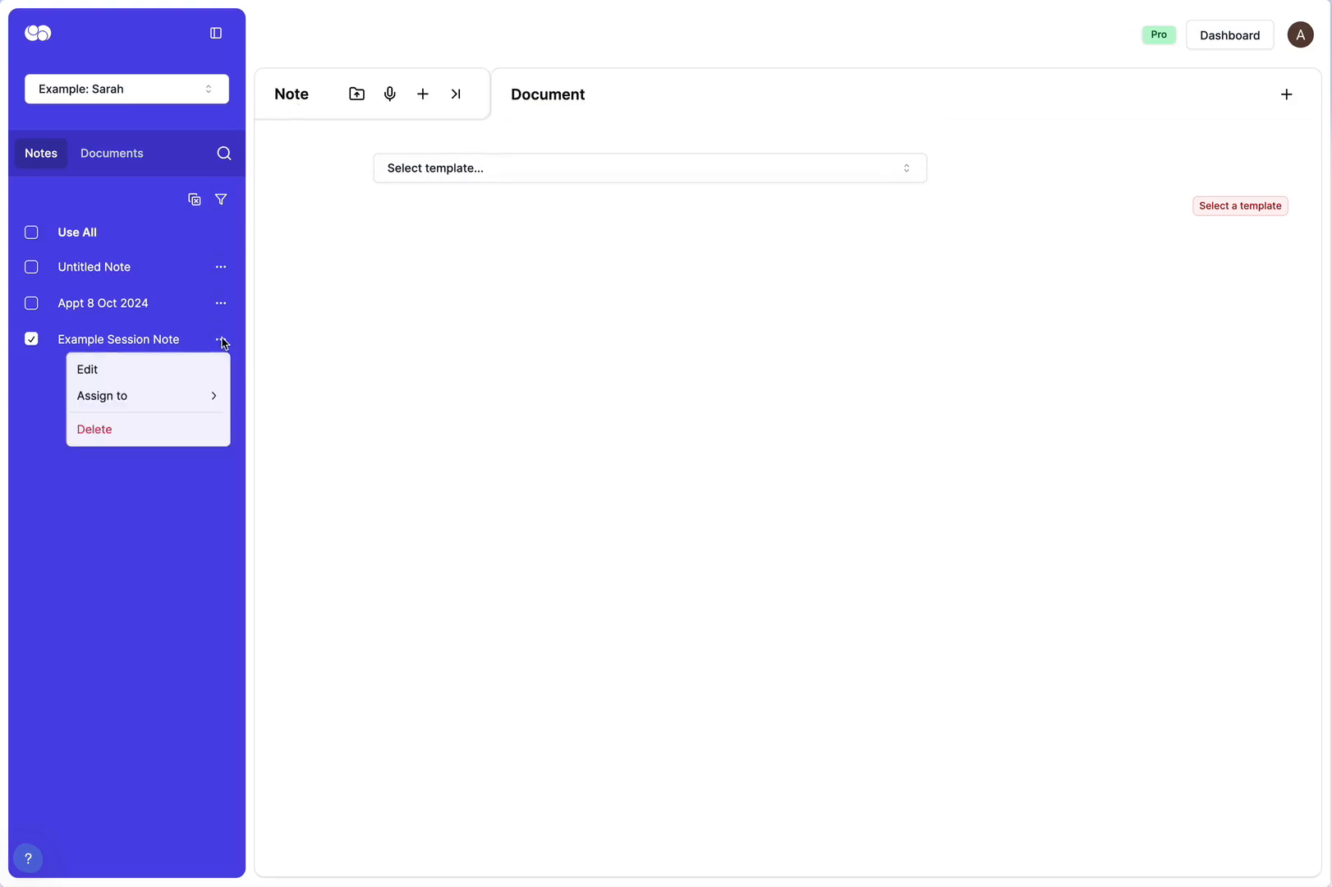
{"action": "left_click", "coordinate": [186, 365]}
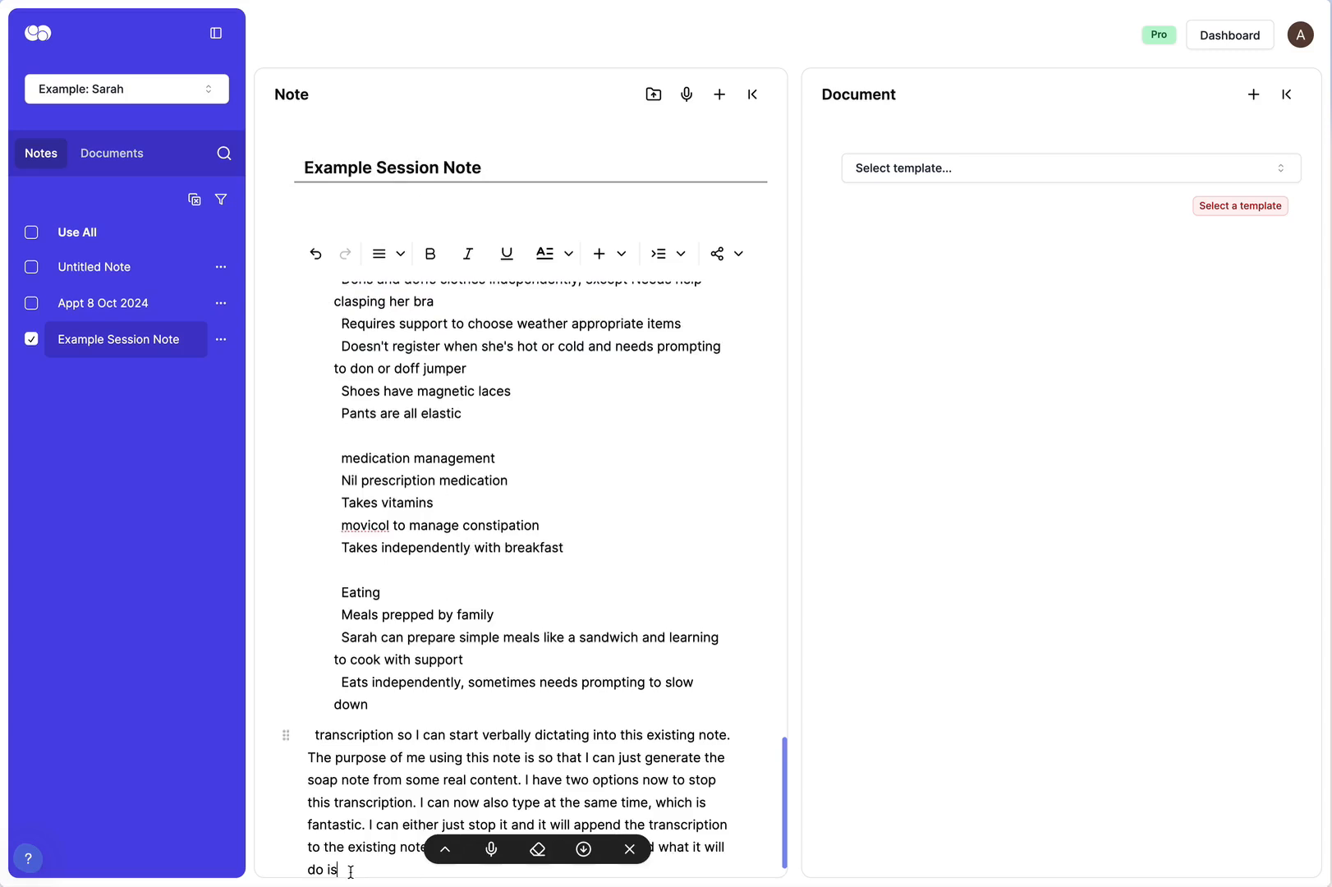
{"action": "left_click_drag", "start_coordinate": [338, 870], "coordinate": [302, 737]}
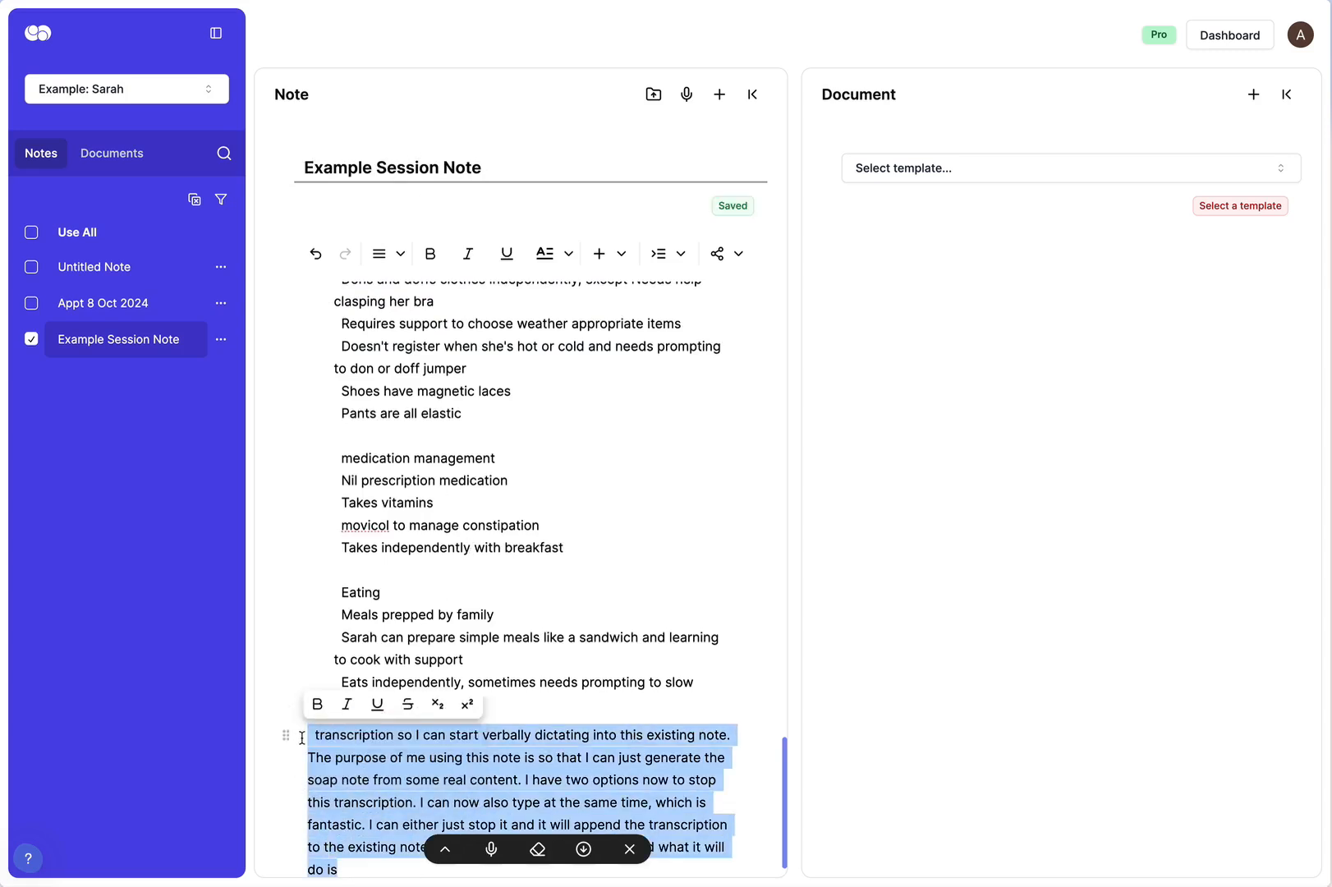
{"action": "key", "text": "BackSpace"}
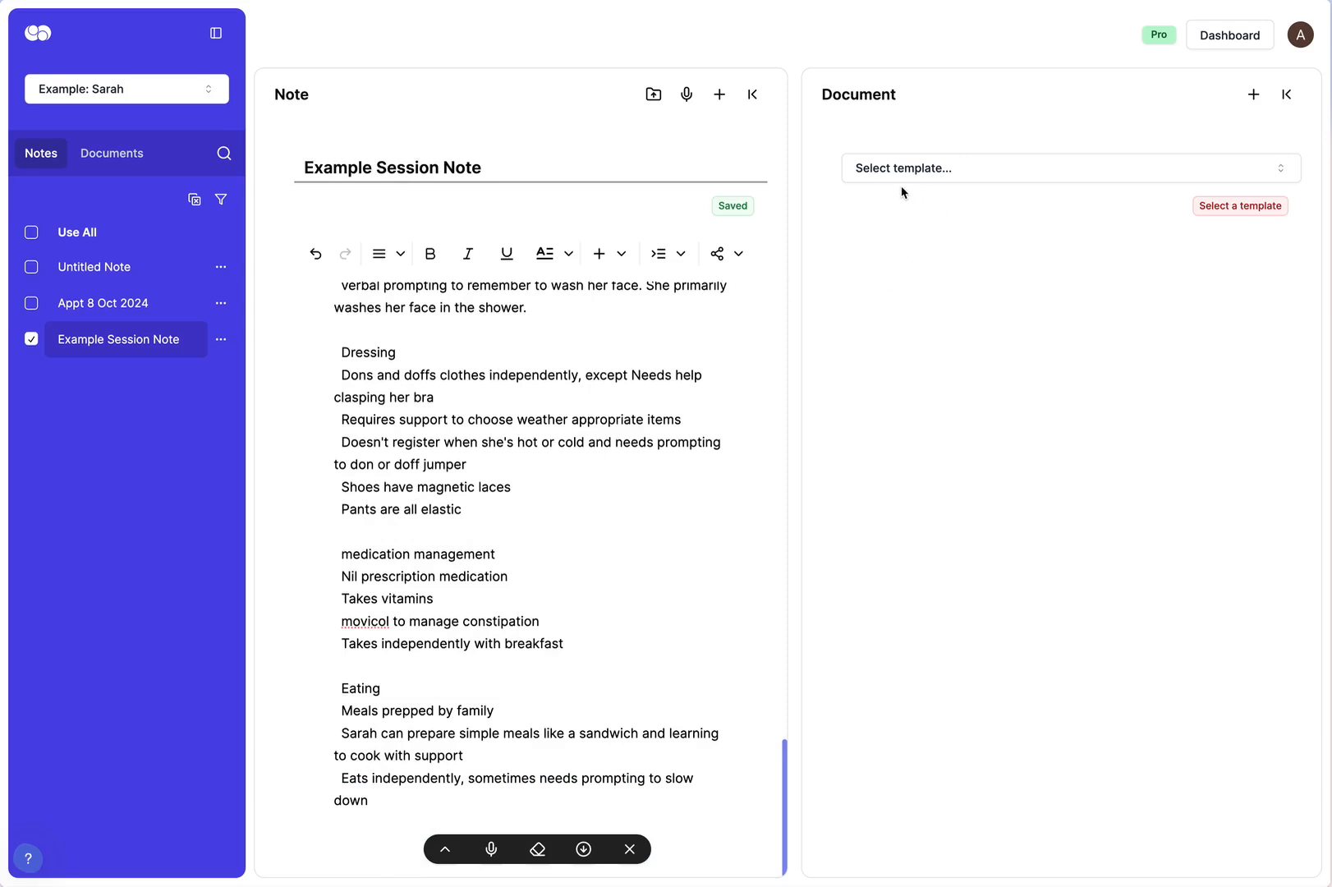
- Apply the SOAP Note template, record a live transcription into the Example Session Note, and stop it with document generation
{"action": "left_click", "coordinate": [1025, 170]}
{"action": "left_click", "coordinate": [924, 292]}
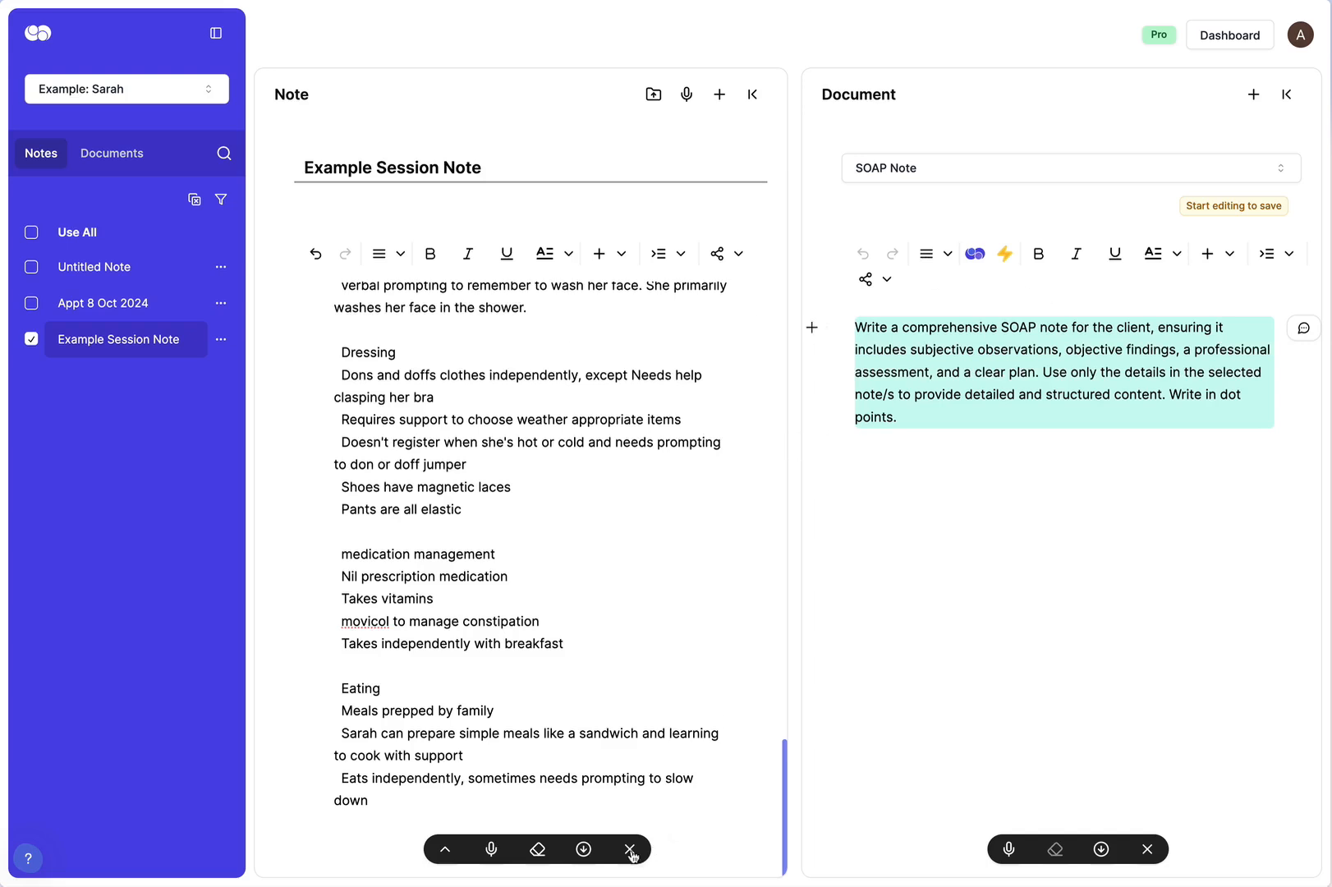
{"action": "left_click", "coordinate": [491, 849]}
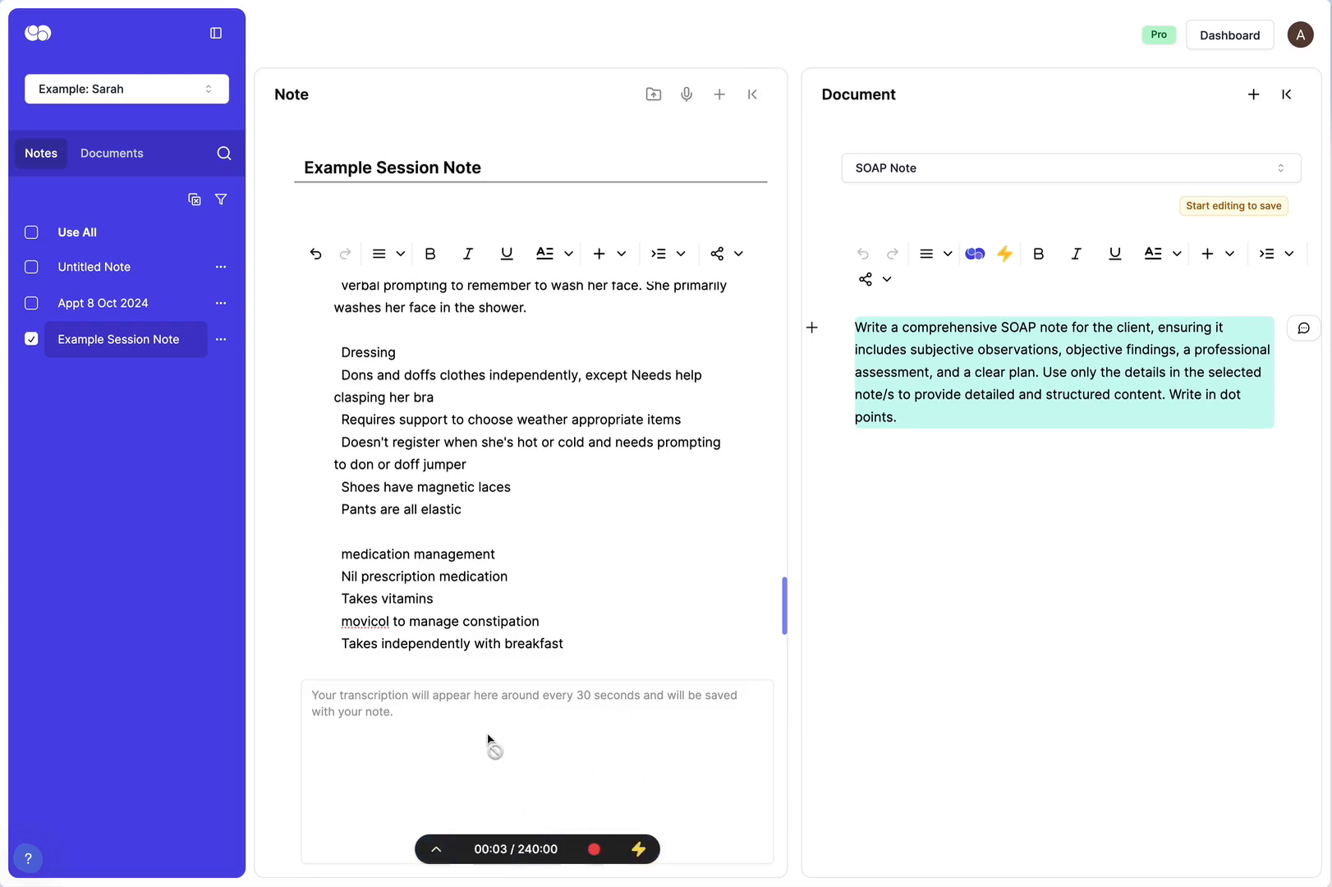
{"action": "scroll", "coordinate": [537, 634], "scroll_direction": "down", "scroll_amount": 5}
{"action": "left_click", "coordinate": [425, 631]}
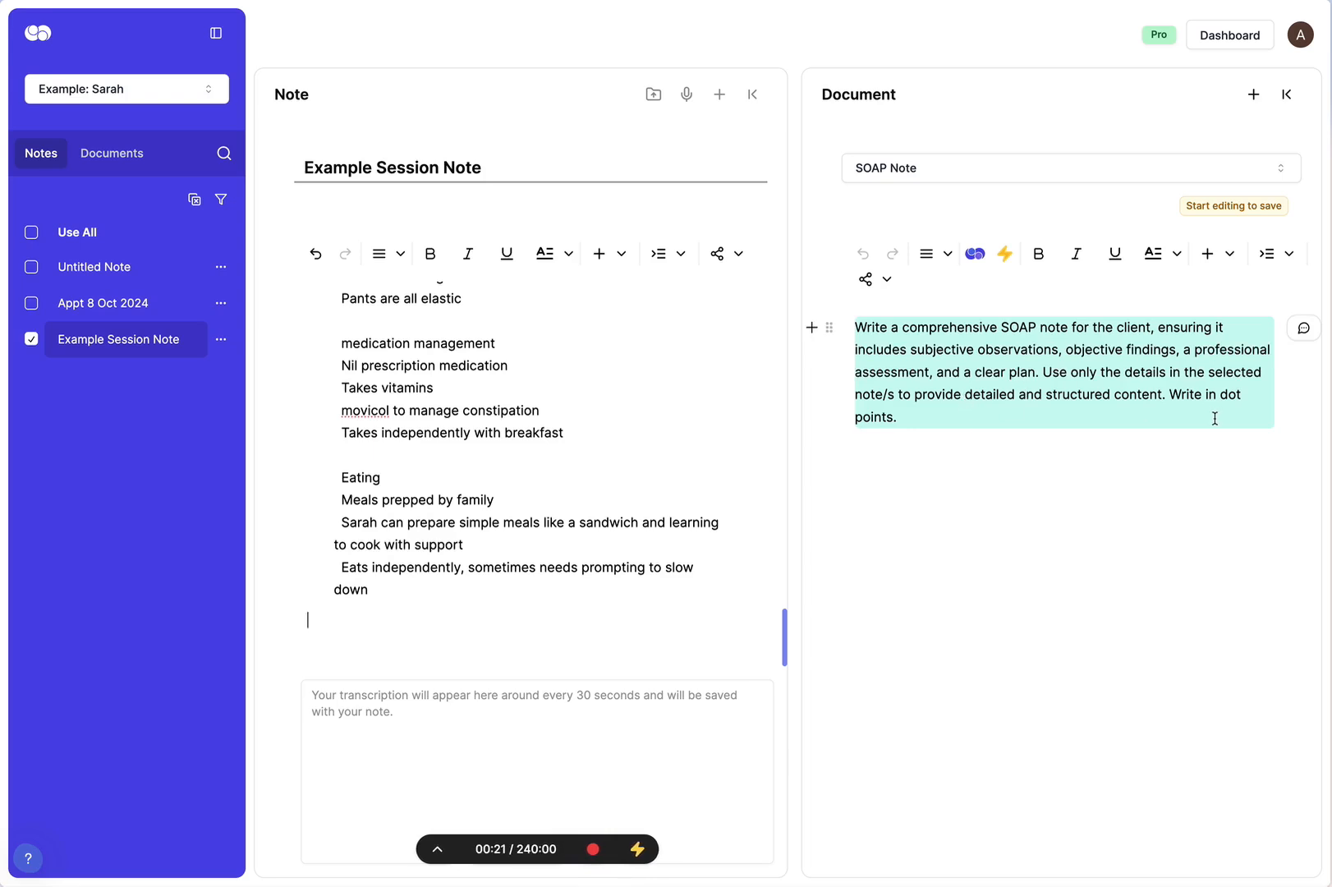
{"action": "left_click", "coordinate": [640, 851]}
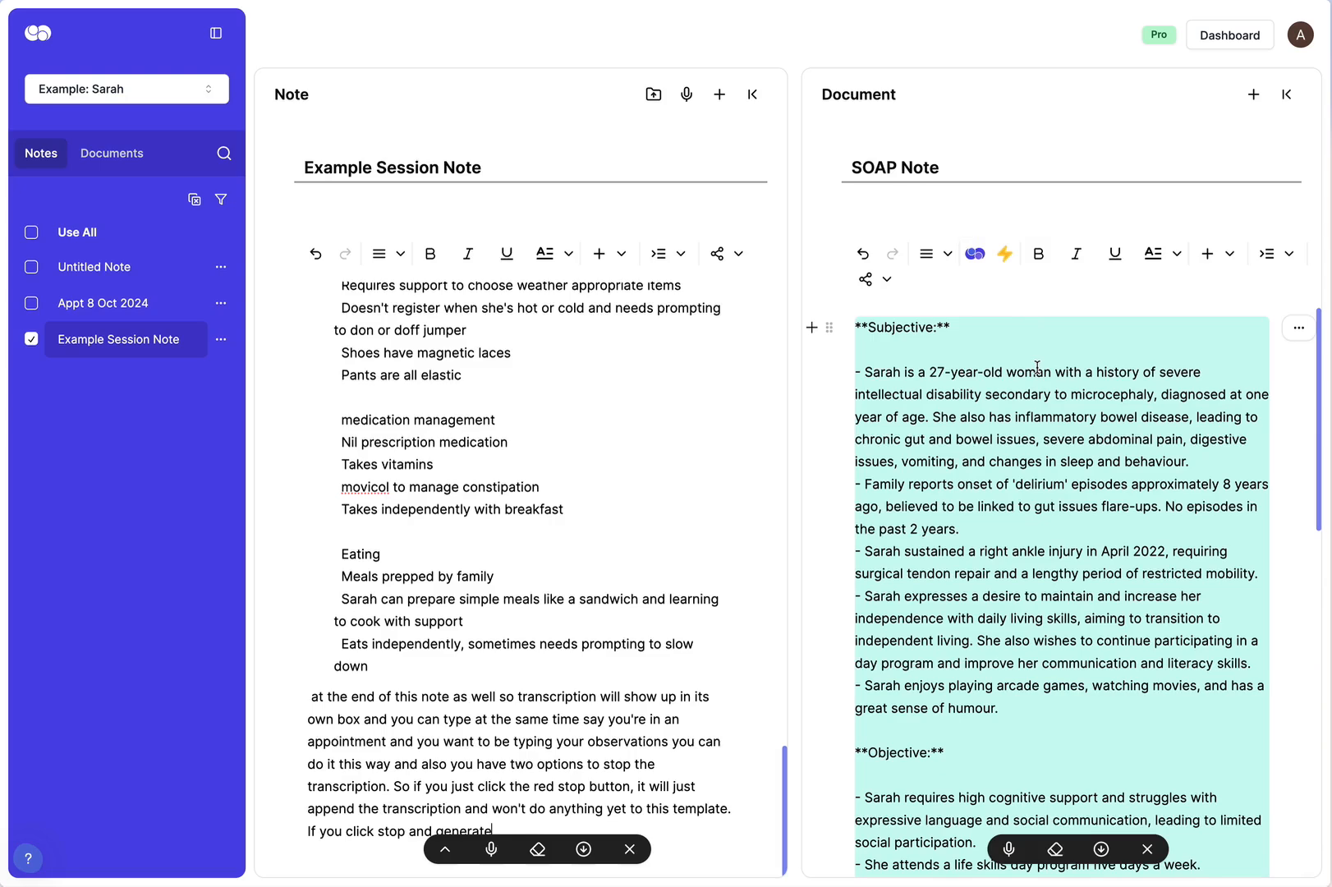
- Collapse the note pane to widen the SOAP document, and briefly hide and restore the sidebar
{"action": "left_click", "coordinate": [748, 94]}
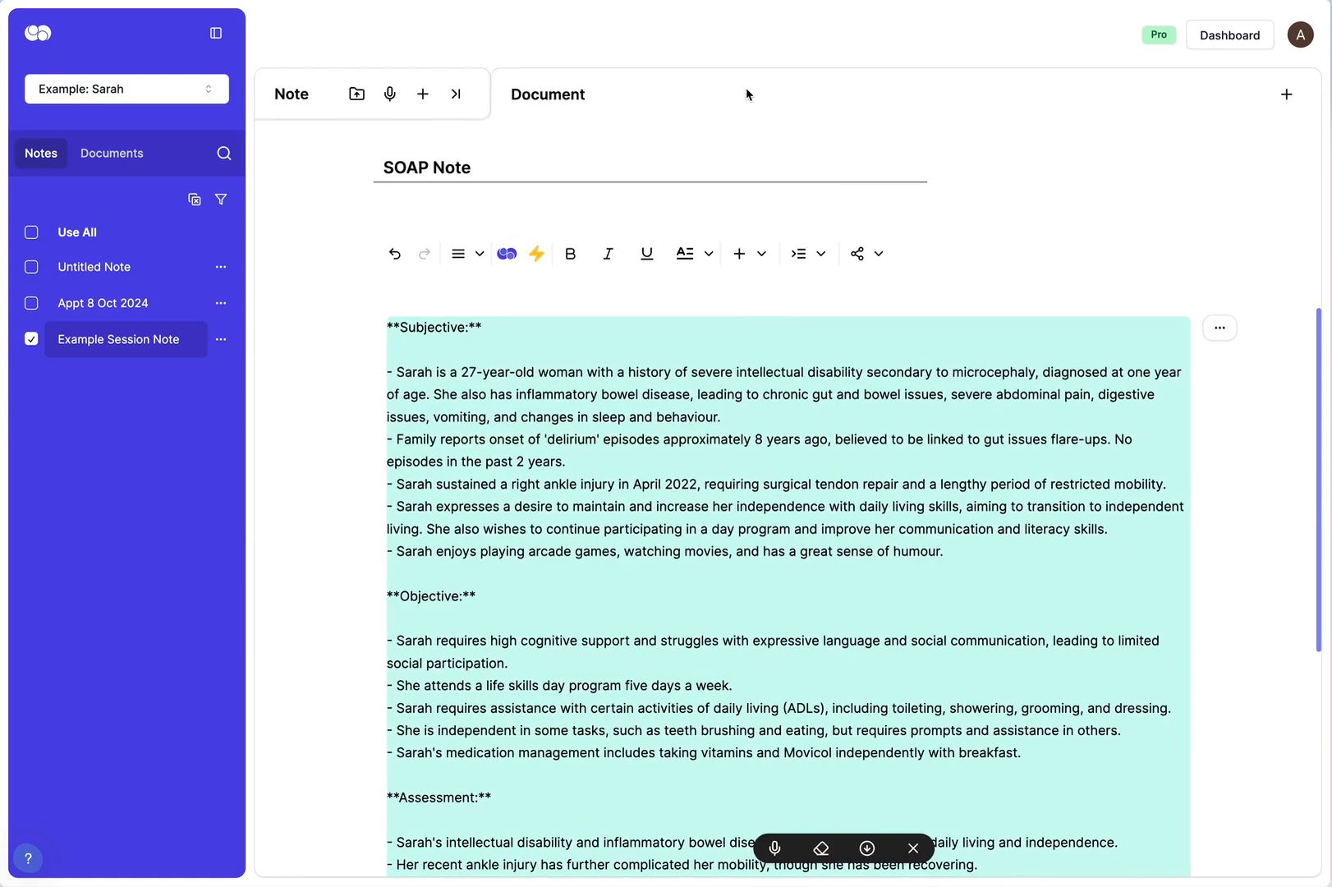
{"action": "left_click", "coordinate": [216, 33]}
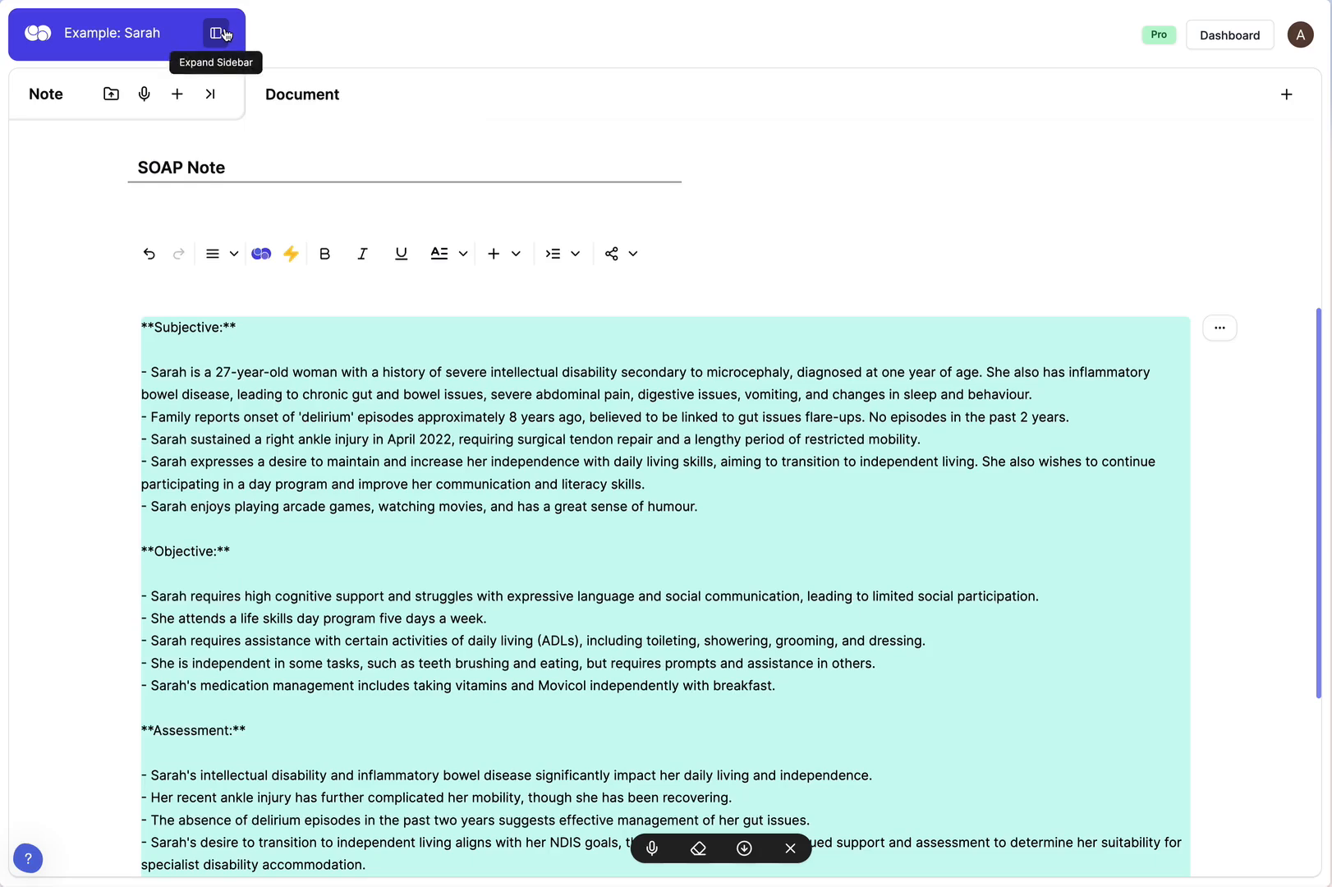
{"action": "left_click", "coordinate": [220, 34]}
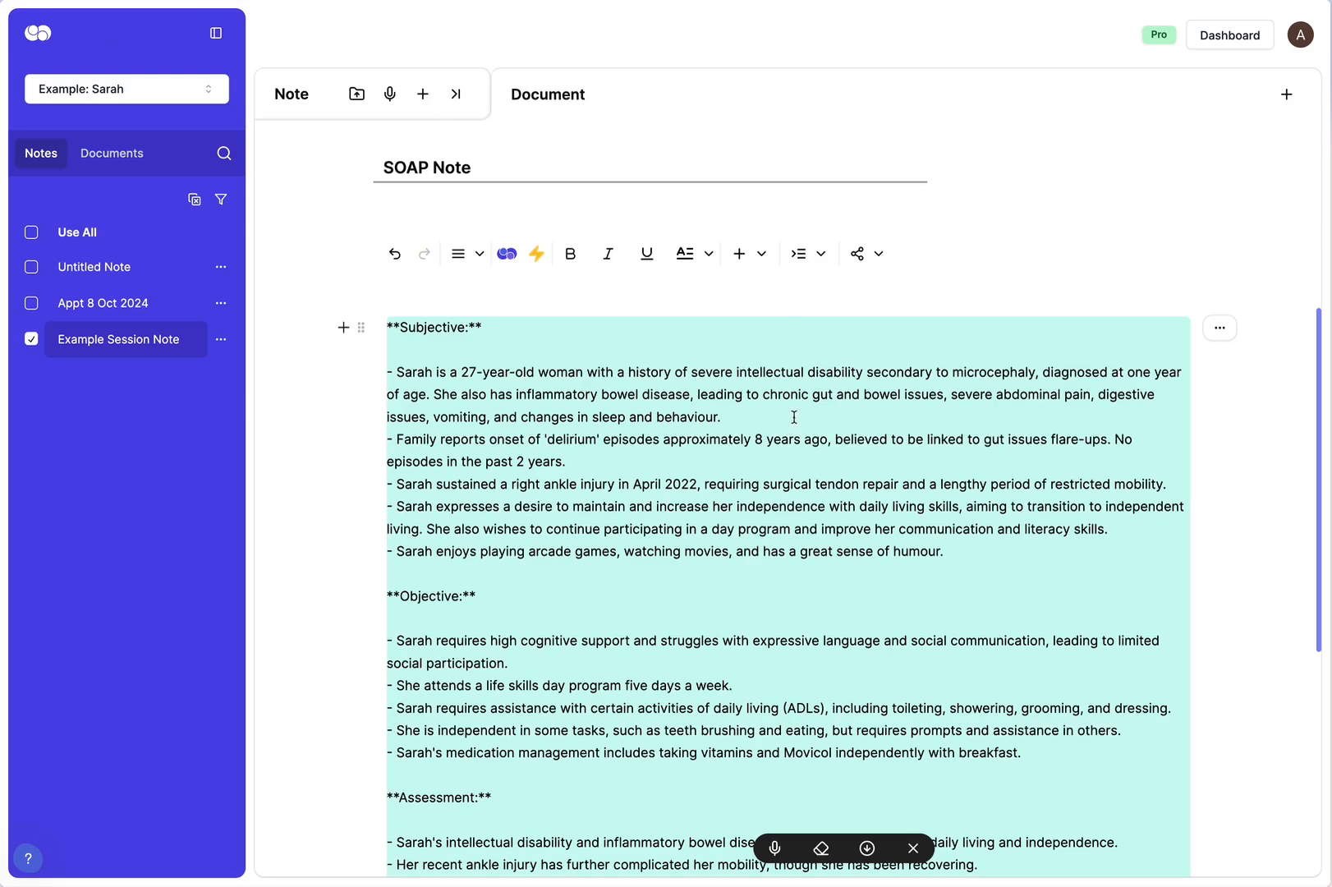
- Check the sources used for the generated SOAP section, covering both the referred notes and the NDIS sources
{"action": "mouse_move", "coordinate": [1226, 329]}
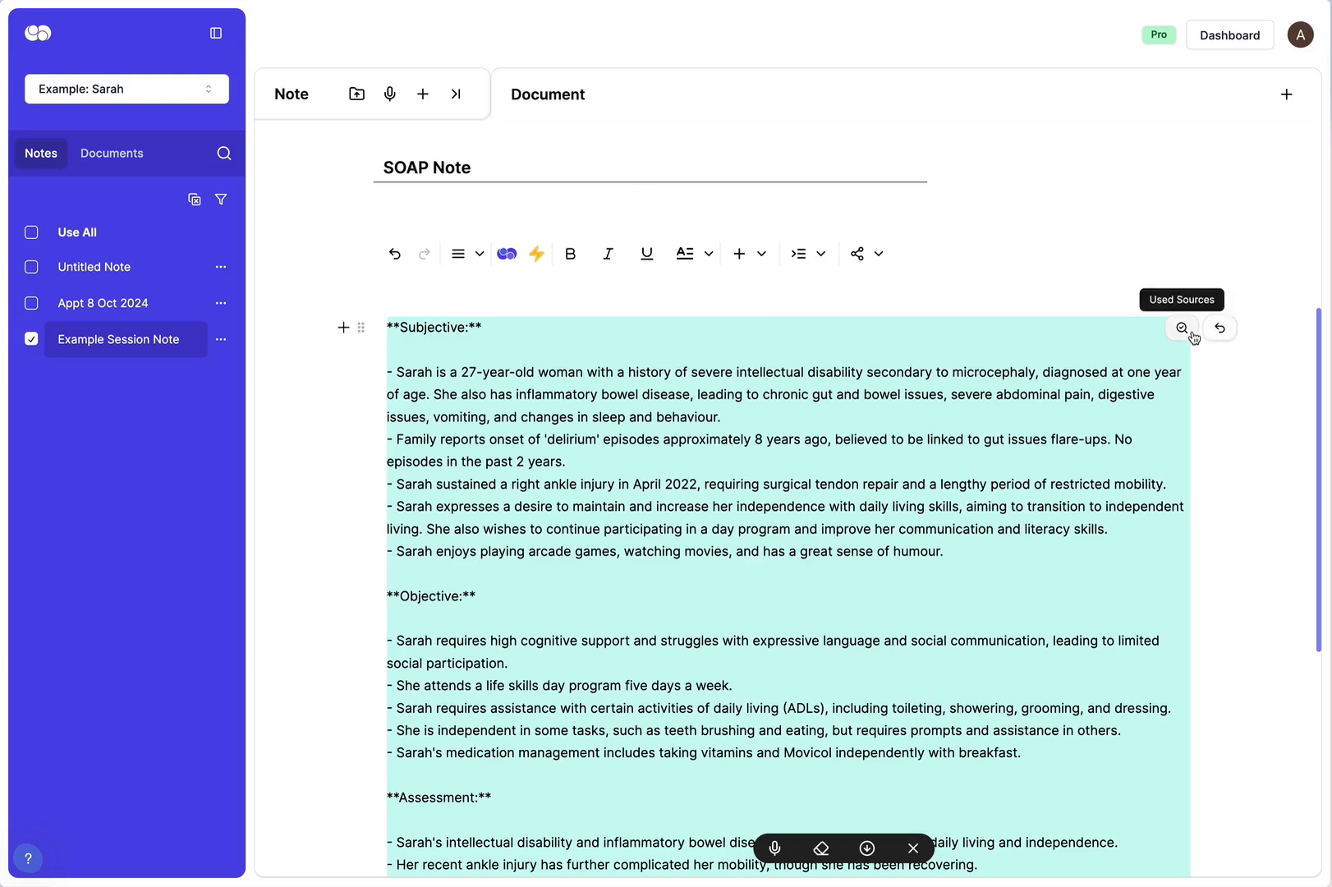
{"action": "left_click", "coordinate": [1191, 333]}
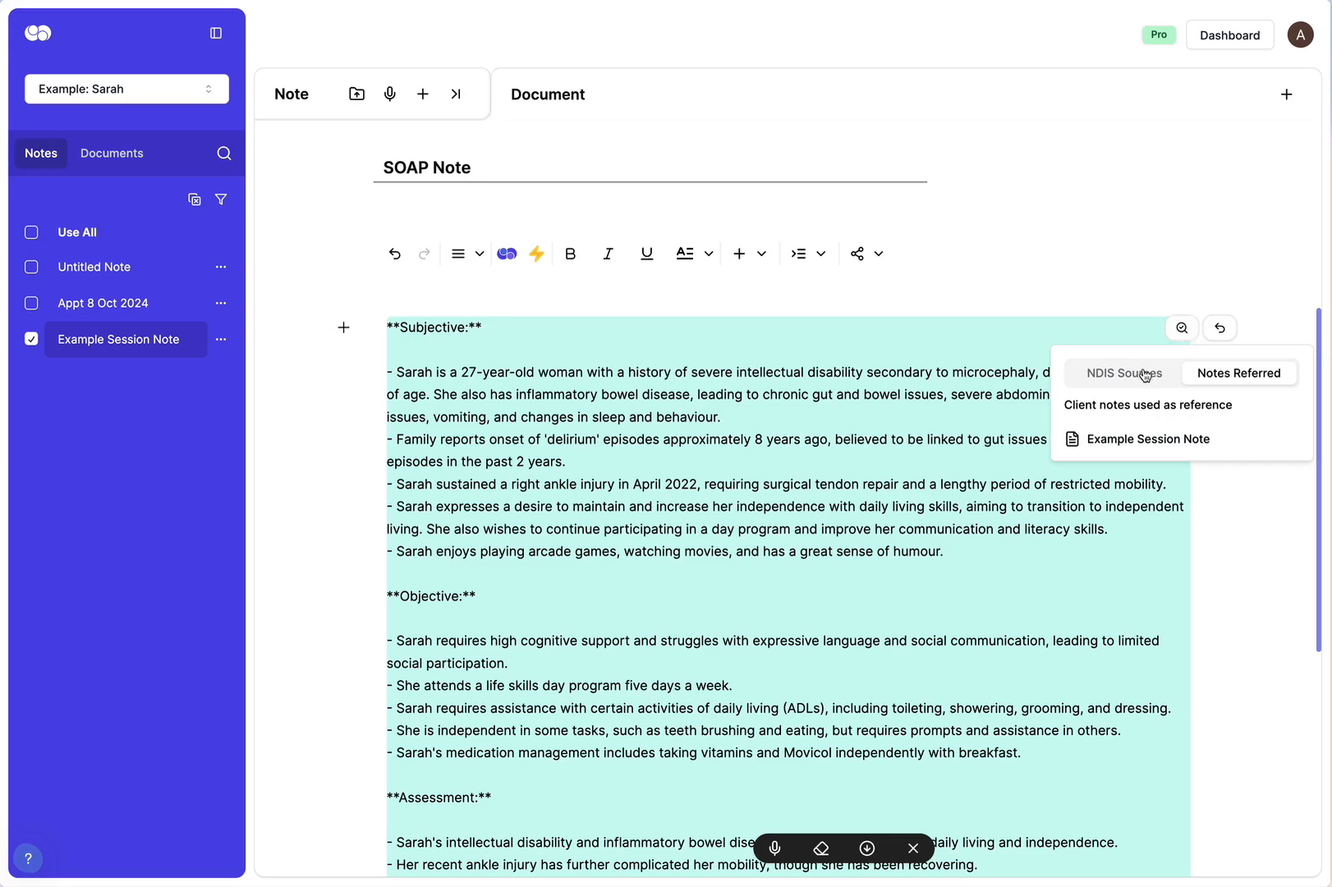
{"action": "left_click", "coordinate": [1115, 371]}
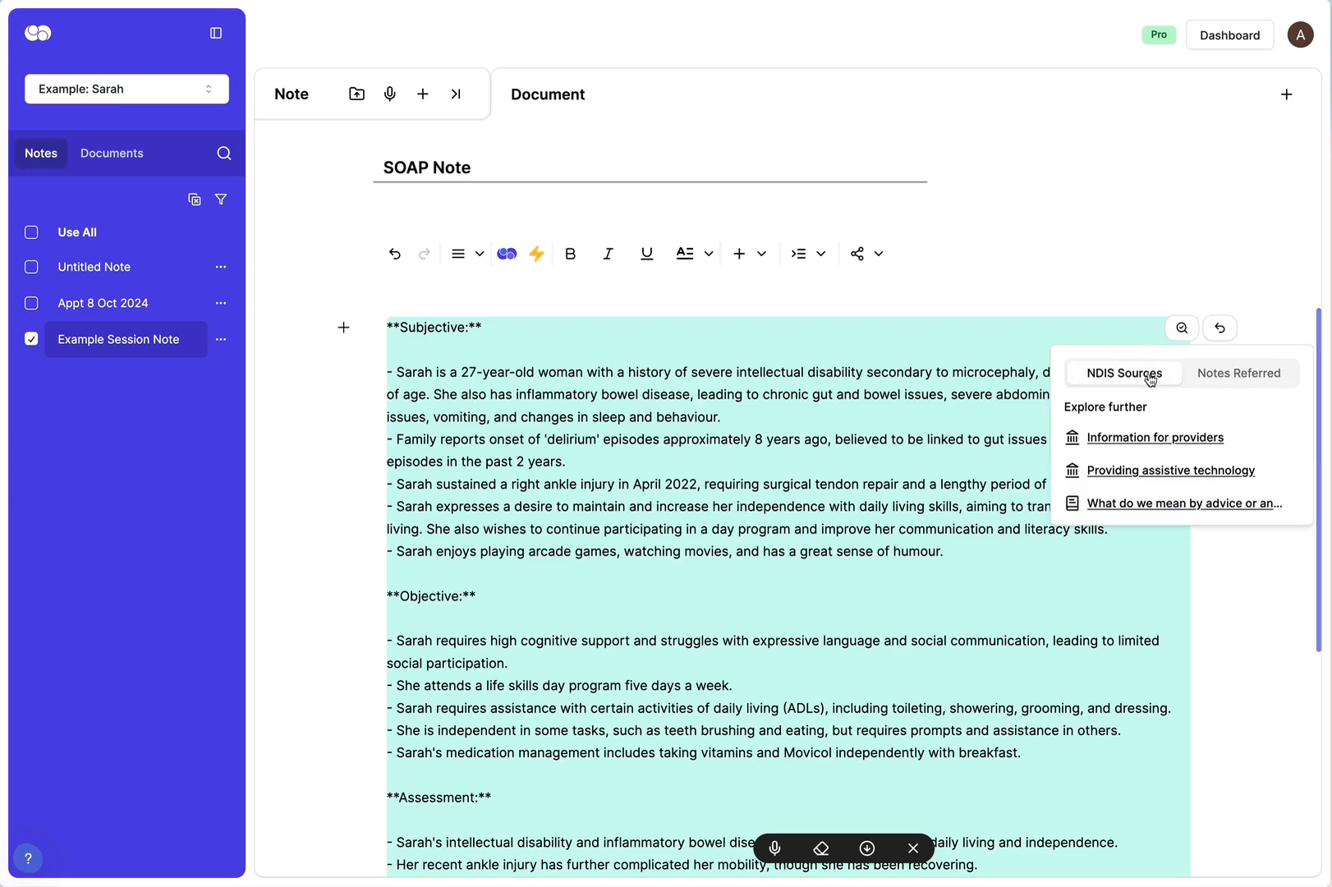
{"action": "left_click", "coordinate": [1181, 329]}
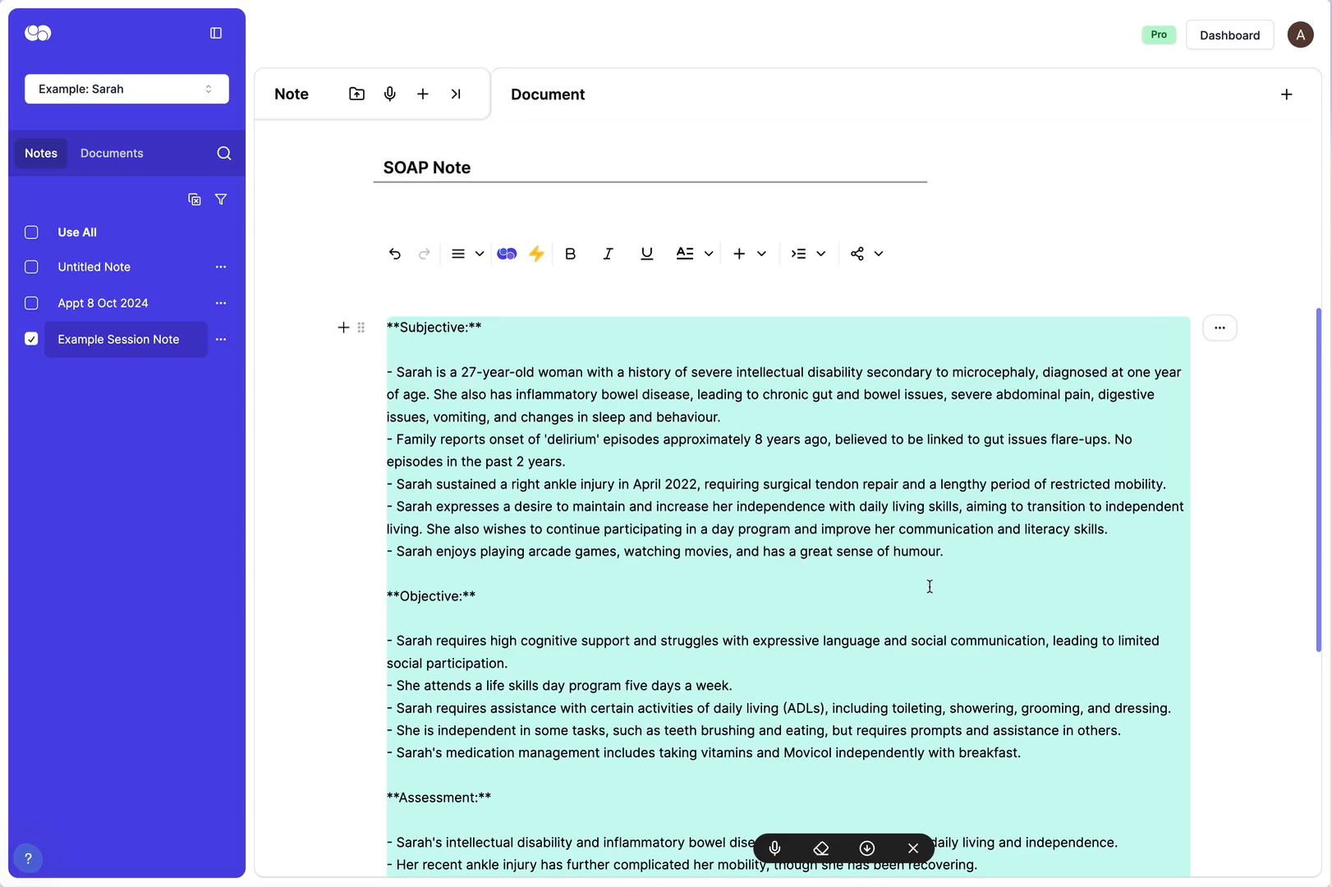
- Bring up the edit-instructions prompt for the last three Subjective points, and dismiss it without entering anything
{"action": "scroll", "coordinate": [931, 585], "scroll_direction": "down", "scroll_amount": 2}
{"action": "scroll", "coordinate": [929, 587], "scroll_direction": "up", "scroll_amount": 2}
{"action": "left_click_drag", "start_coordinate": [944, 551], "coordinate": [395, 478]}
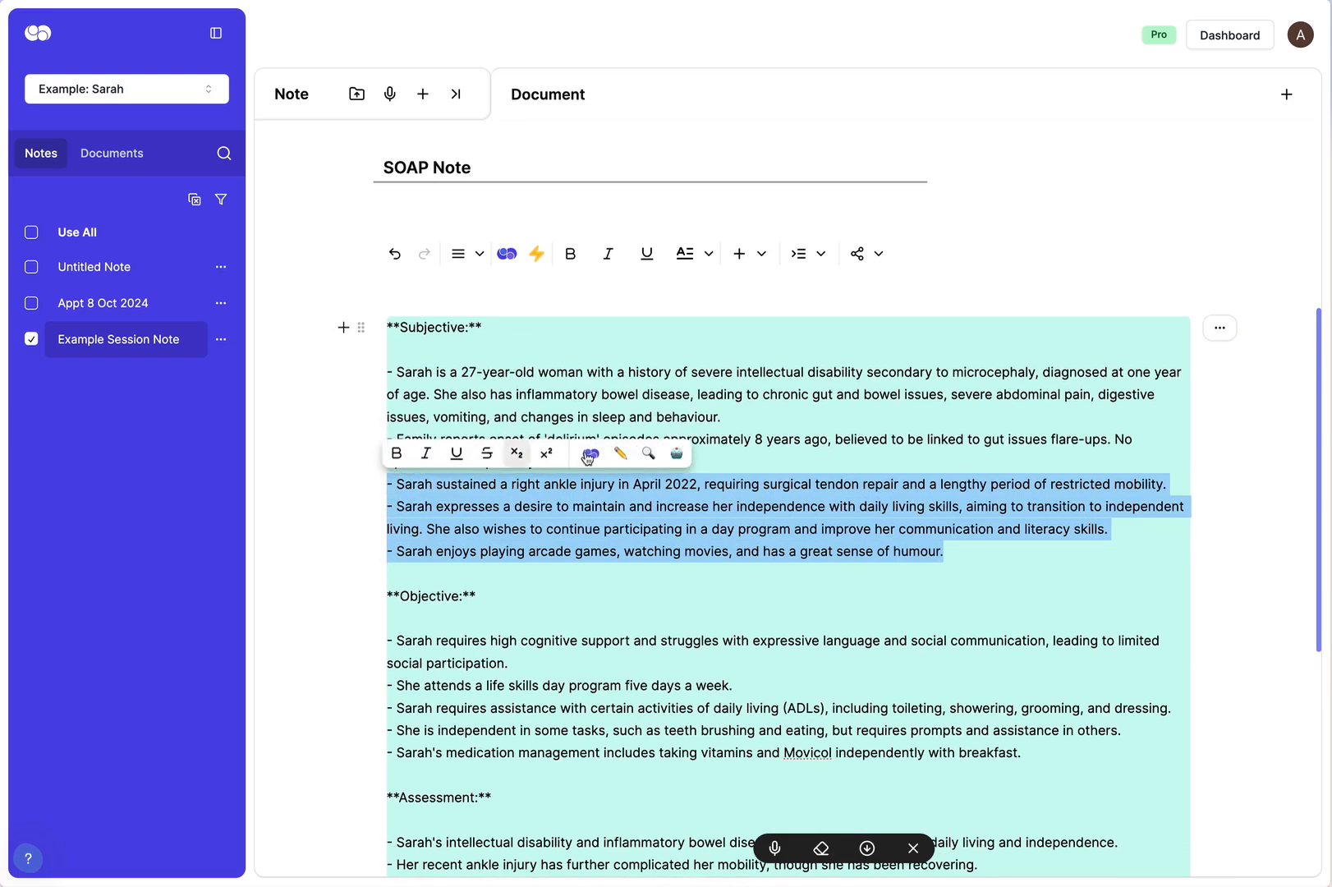
{"action": "left_click", "coordinate": [624, 454]}
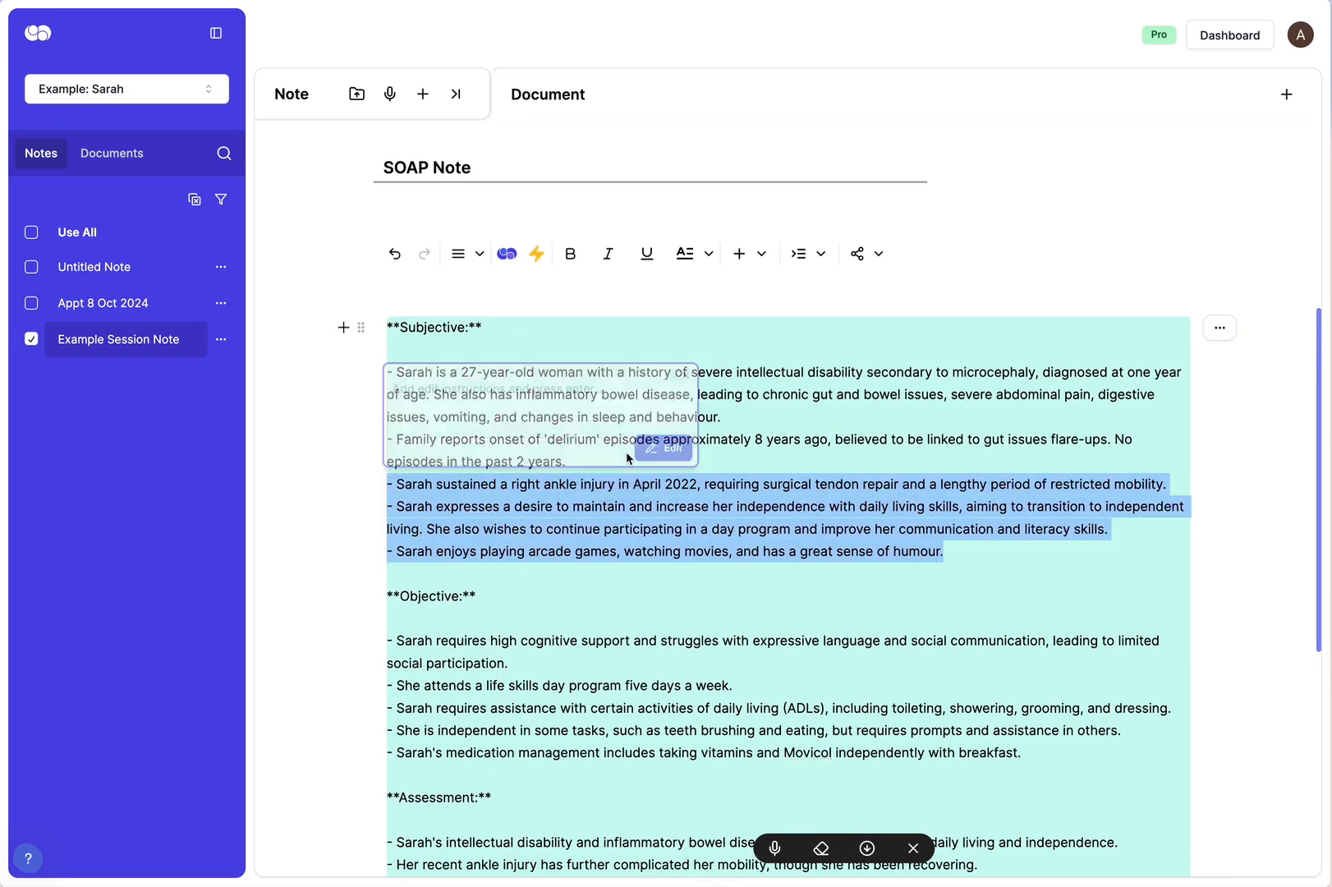
{"action": "left_click", "coordinate": [406, 387]}
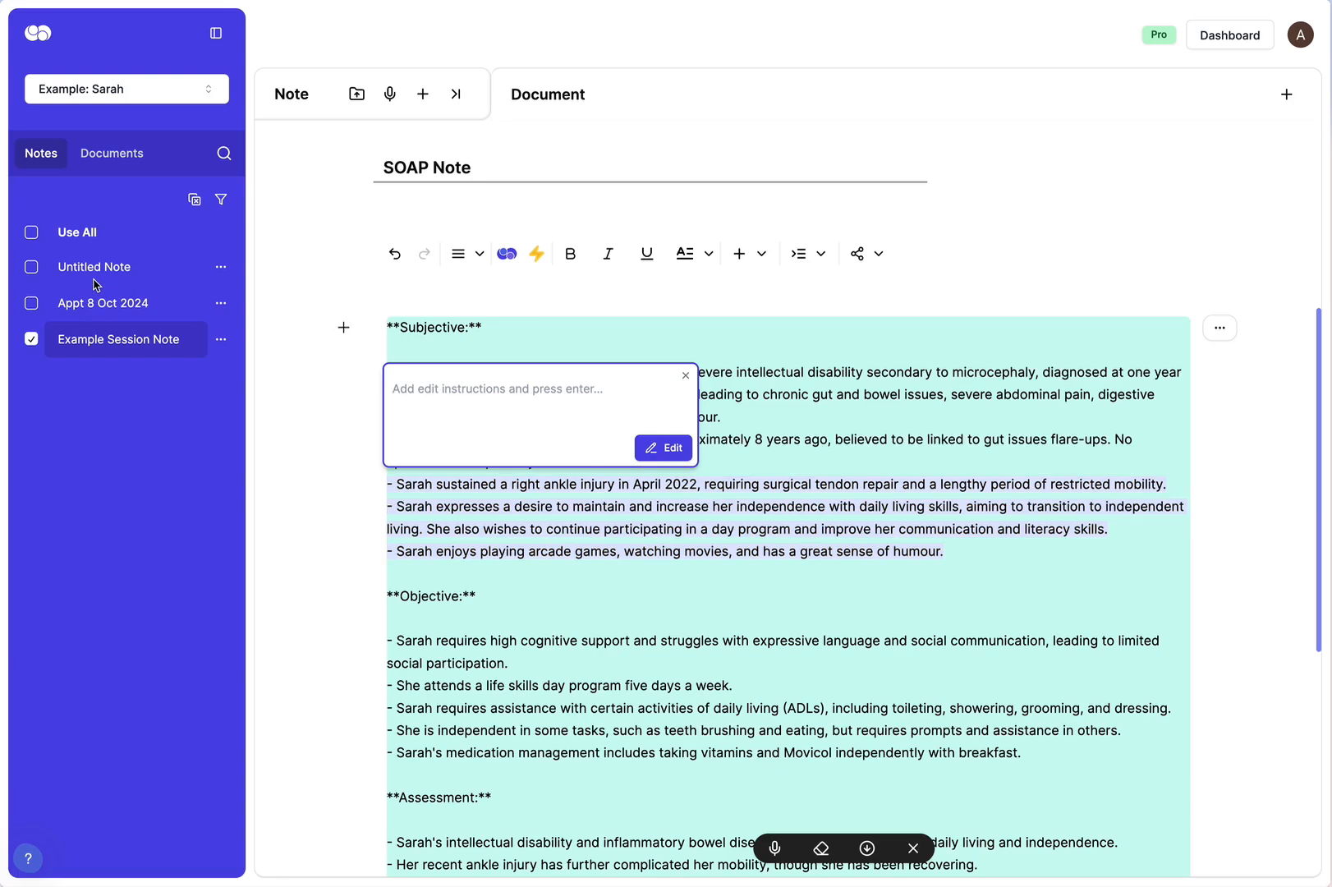
{"action": "left_click", "coordinate": [686, 377]}
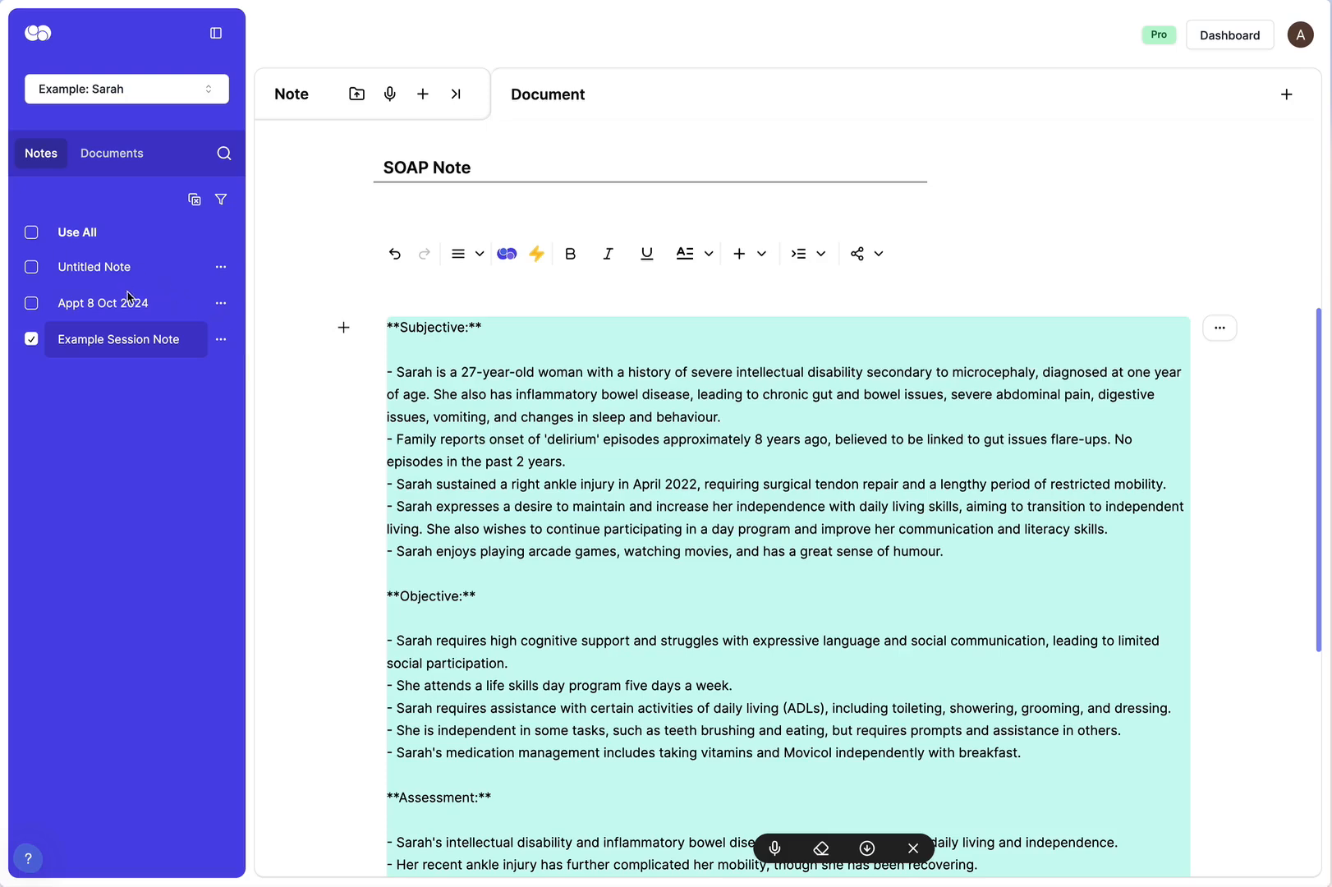
- View the source verification options for the last three Subjective points, and cancel without searching
{"action": "left_click_drag", "start_coordinate": [976, 549], "coordinate": [354, 483]}
{"action": "left_click", "coordinate": [648, 453]}
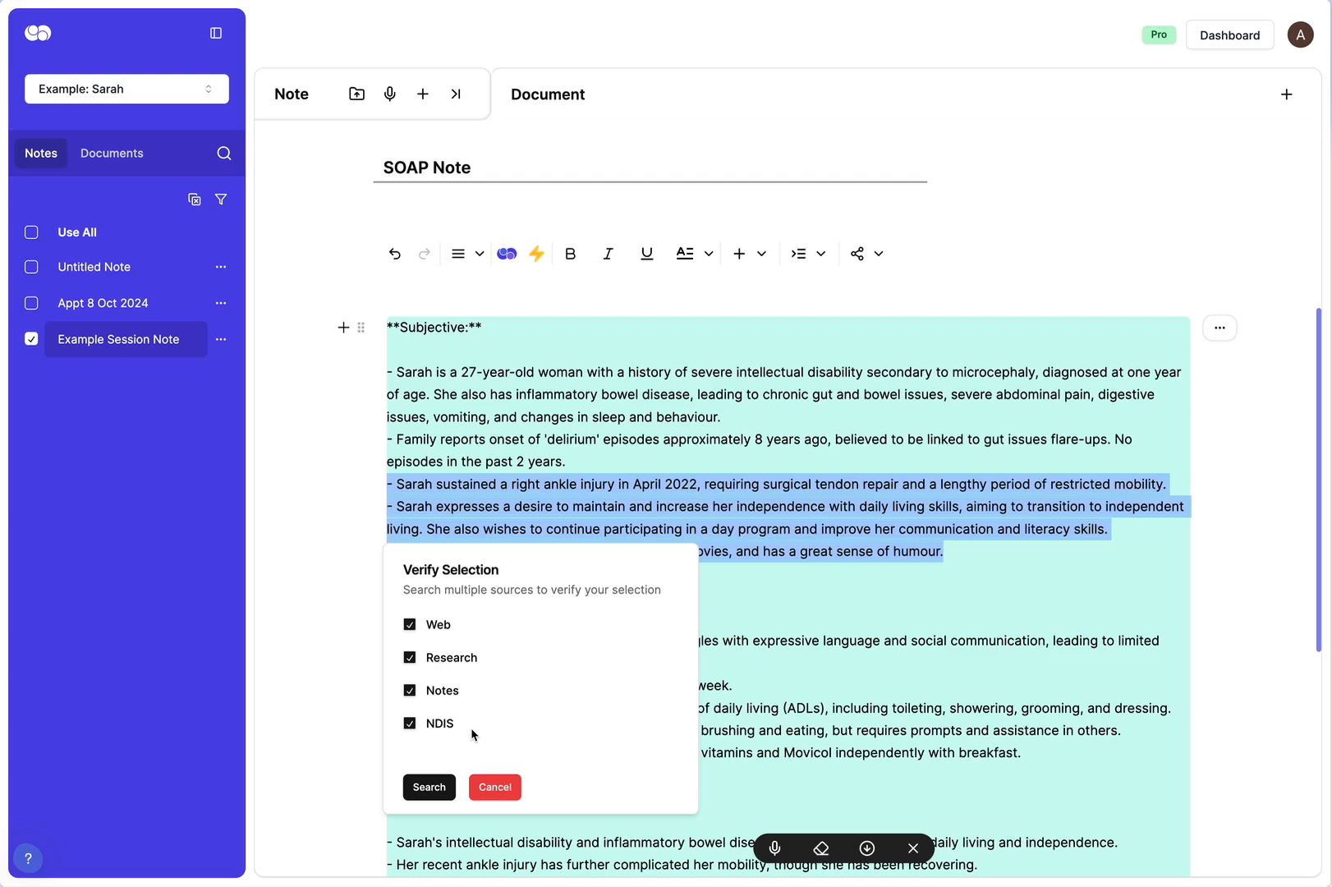
{"action": "left_click", "coordinate": [495, 787]}
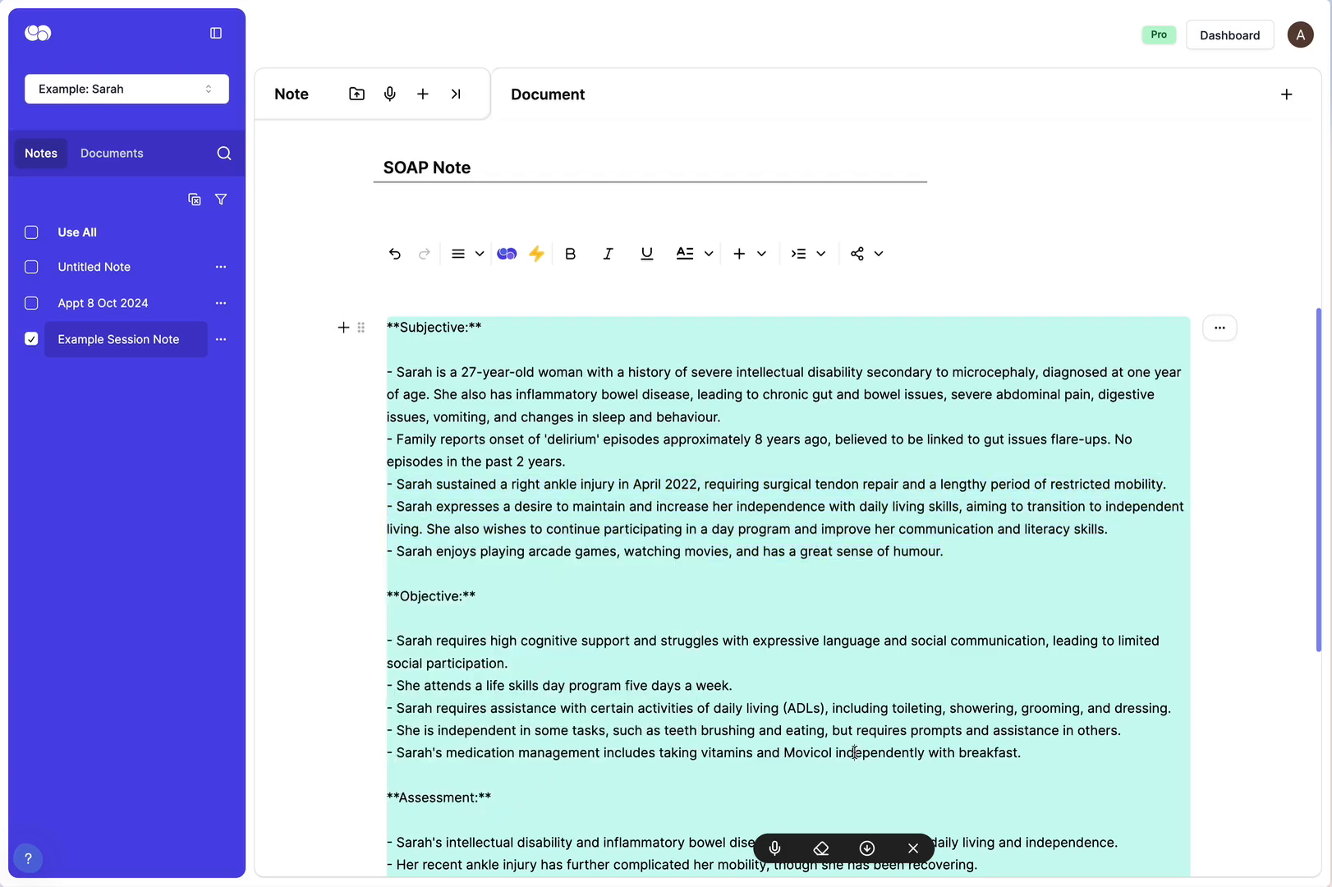
- Review the SOAP note through its Plan section, view the available export formats, and return to the document's beginning
{"action": "scroll", "coordinate": [579, 637], "scroll_direction": "down", "scroll_amount": 3}
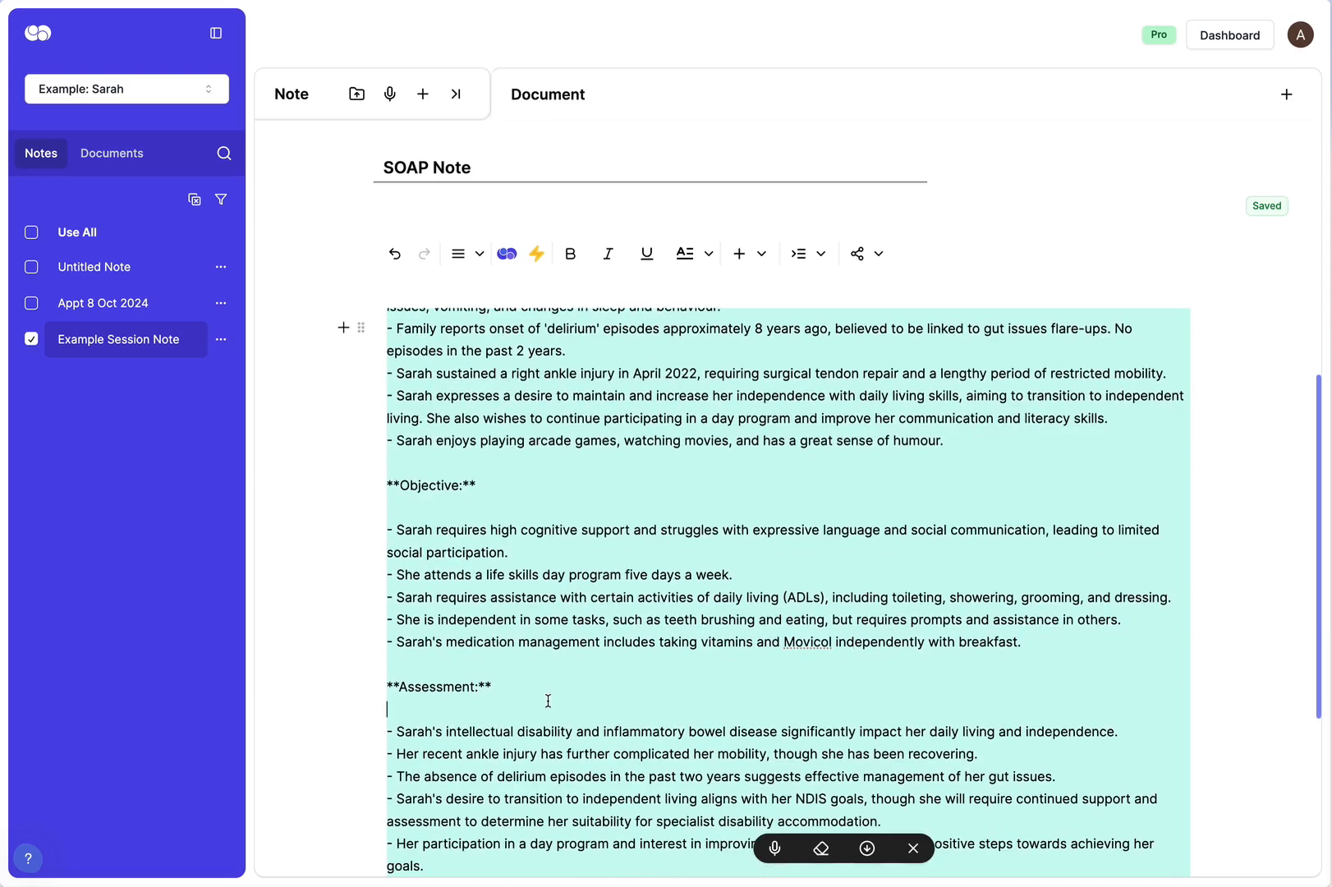
{"action": "scroll", "coordinate": [552, 699], "scroll_direction": "down", "scroll_amount": 7}
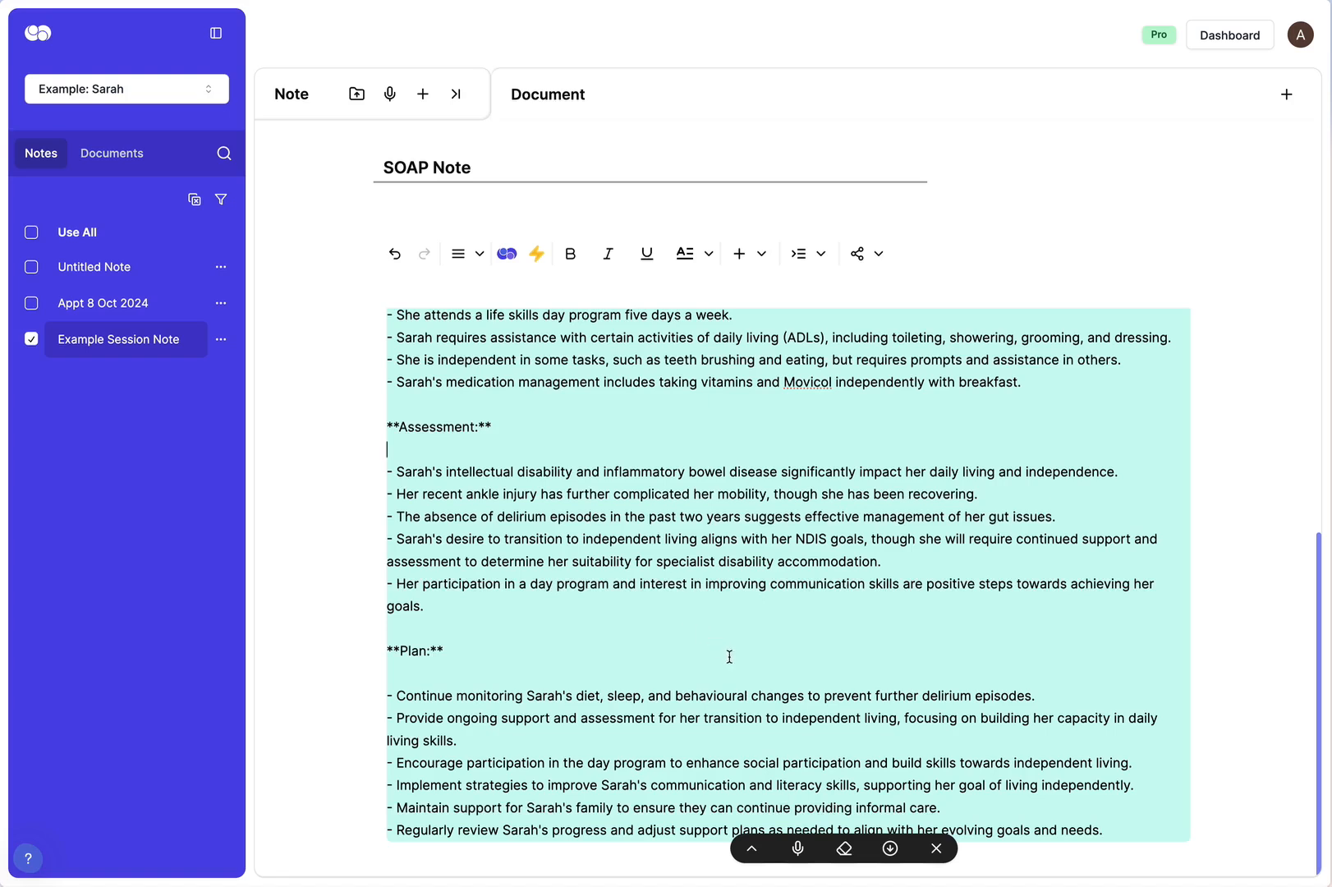
{"action": "left_click", "coordinate": [890, 848]}
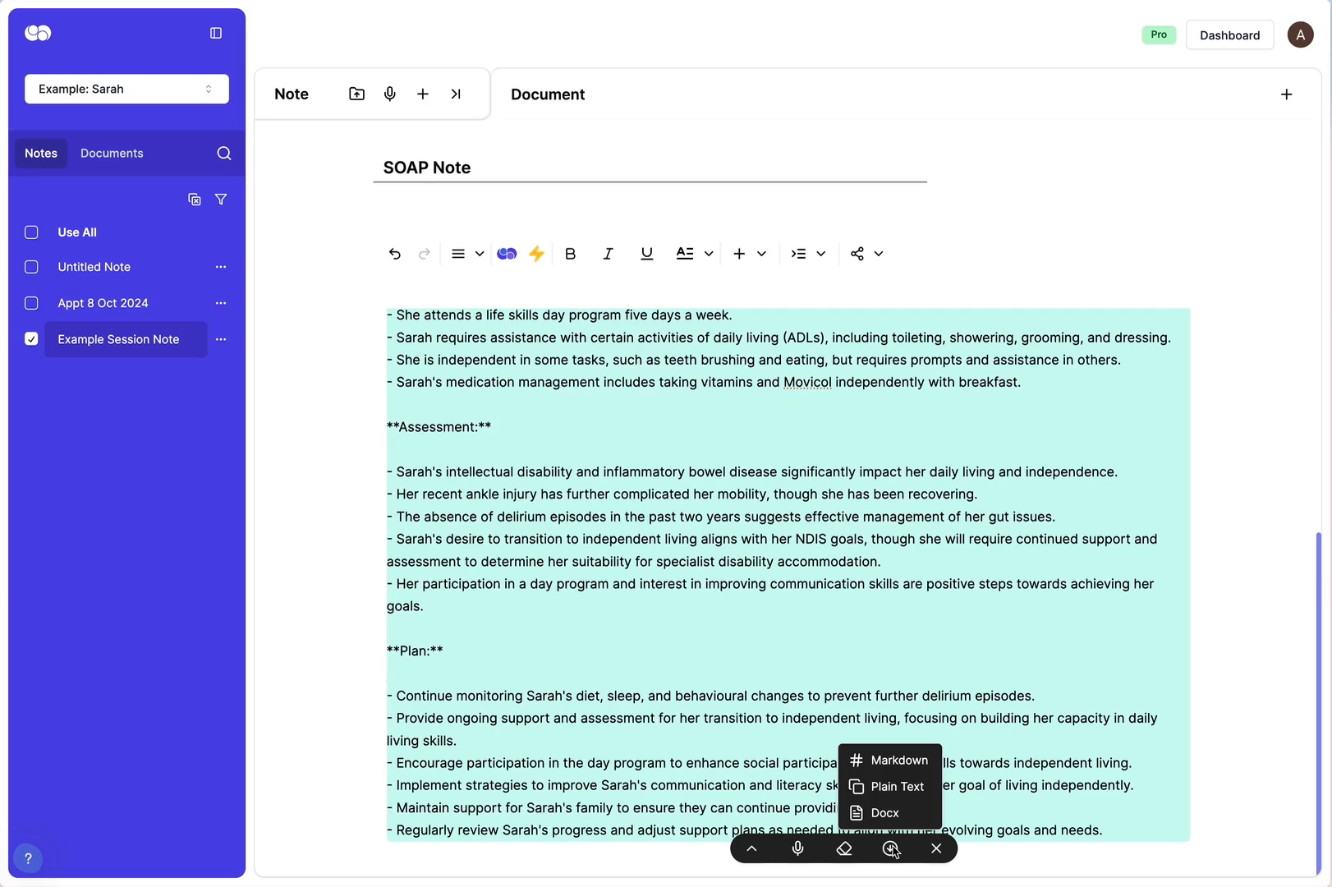
{"action": "left_click", "coordinate": [750, 850]}
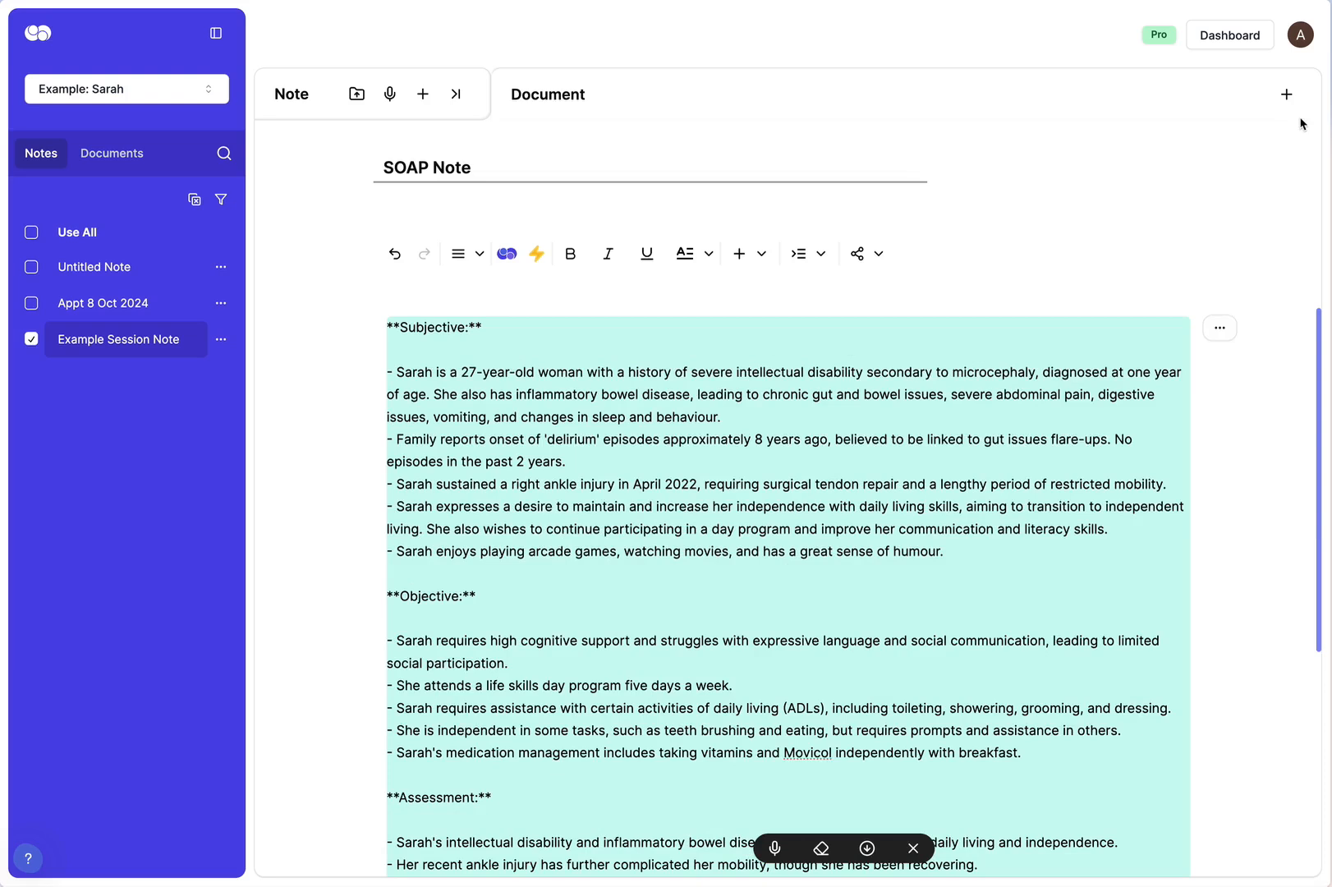
- Start a new document from the Functional Capacity Assessment (FCA) report template
{"action": "left_click", "coordinate": [1286, 95]}
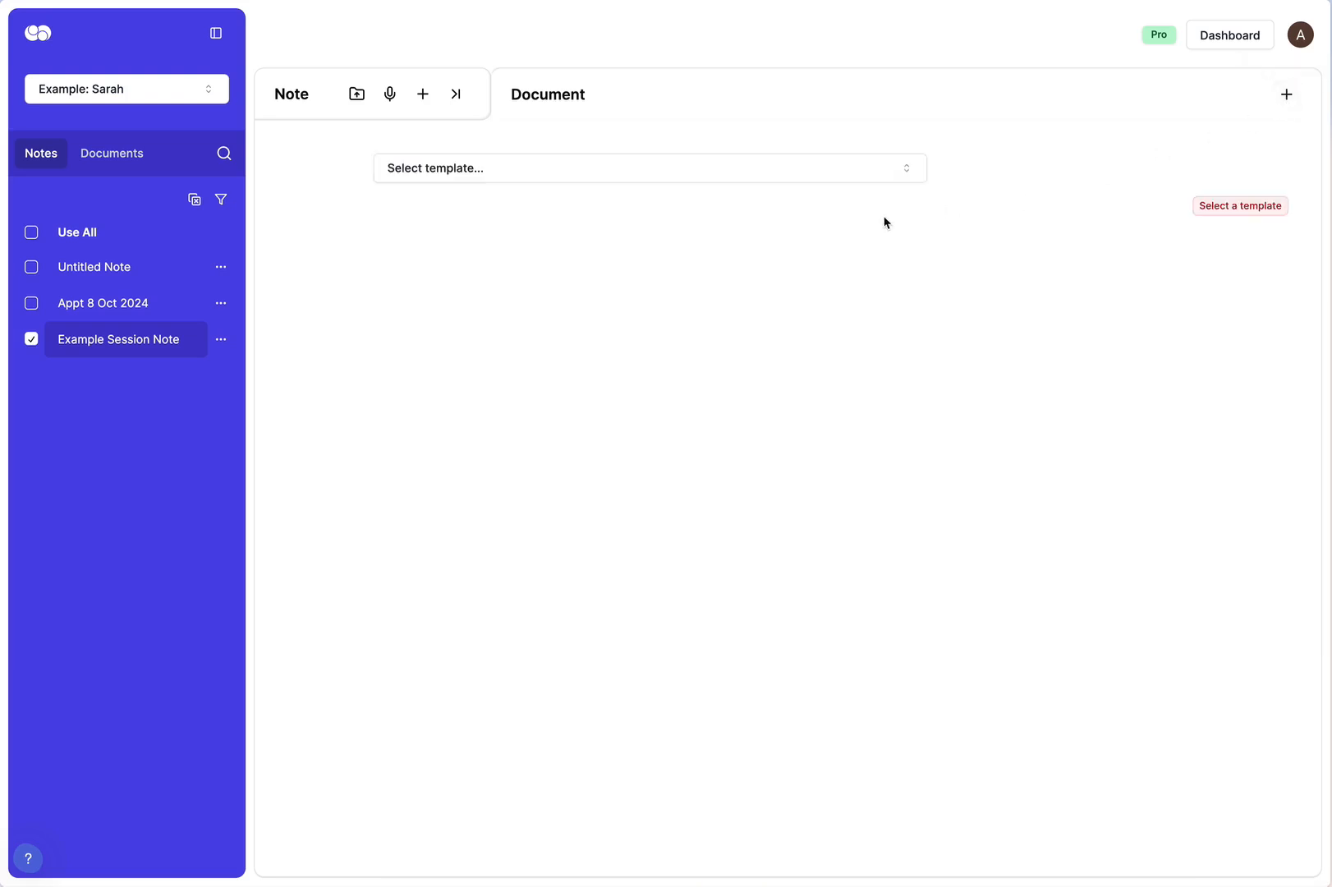
{"action": "left_click", "coordinate": [901, 171]}
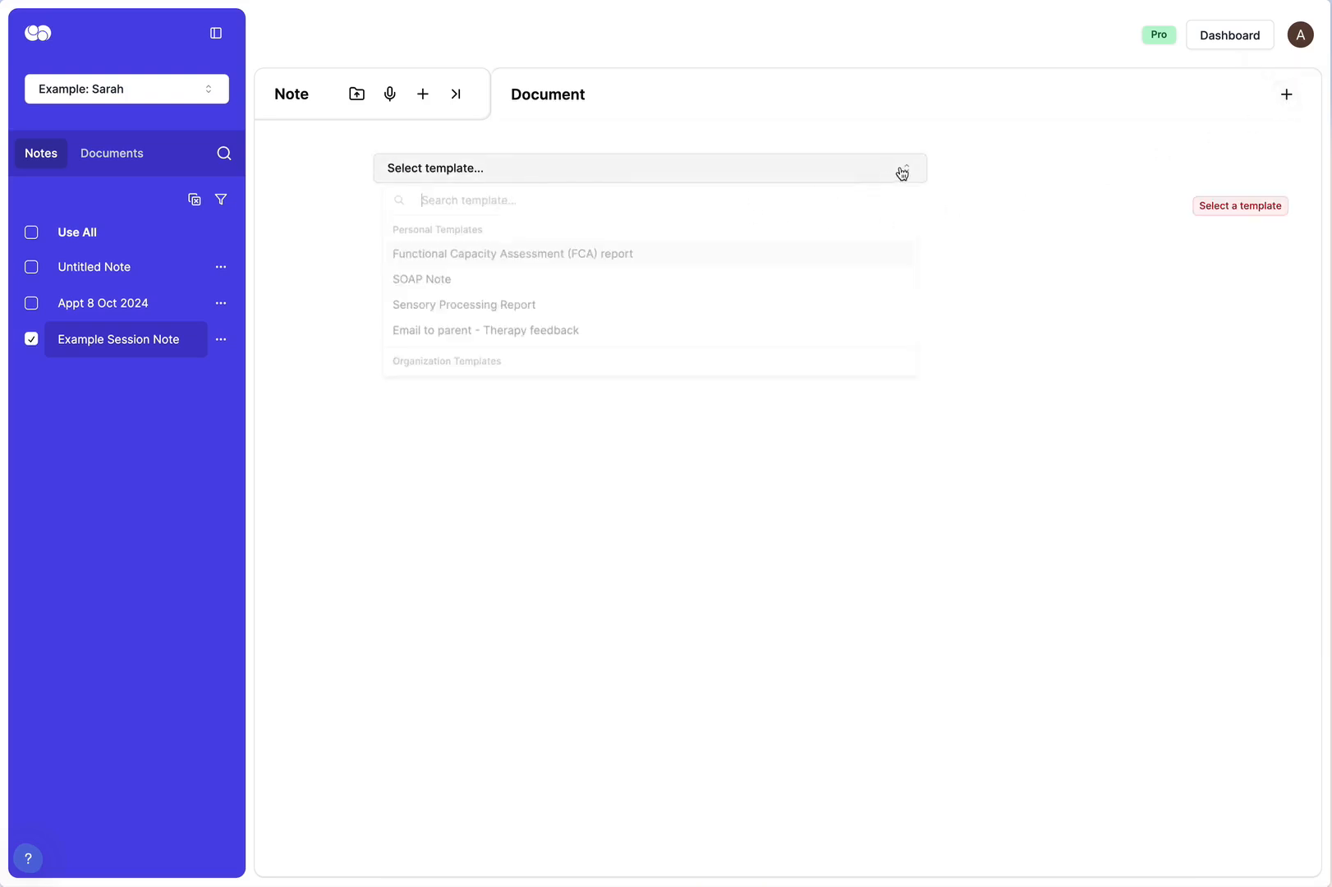
{"action": "left_click", "coordinate": [480, 258]}
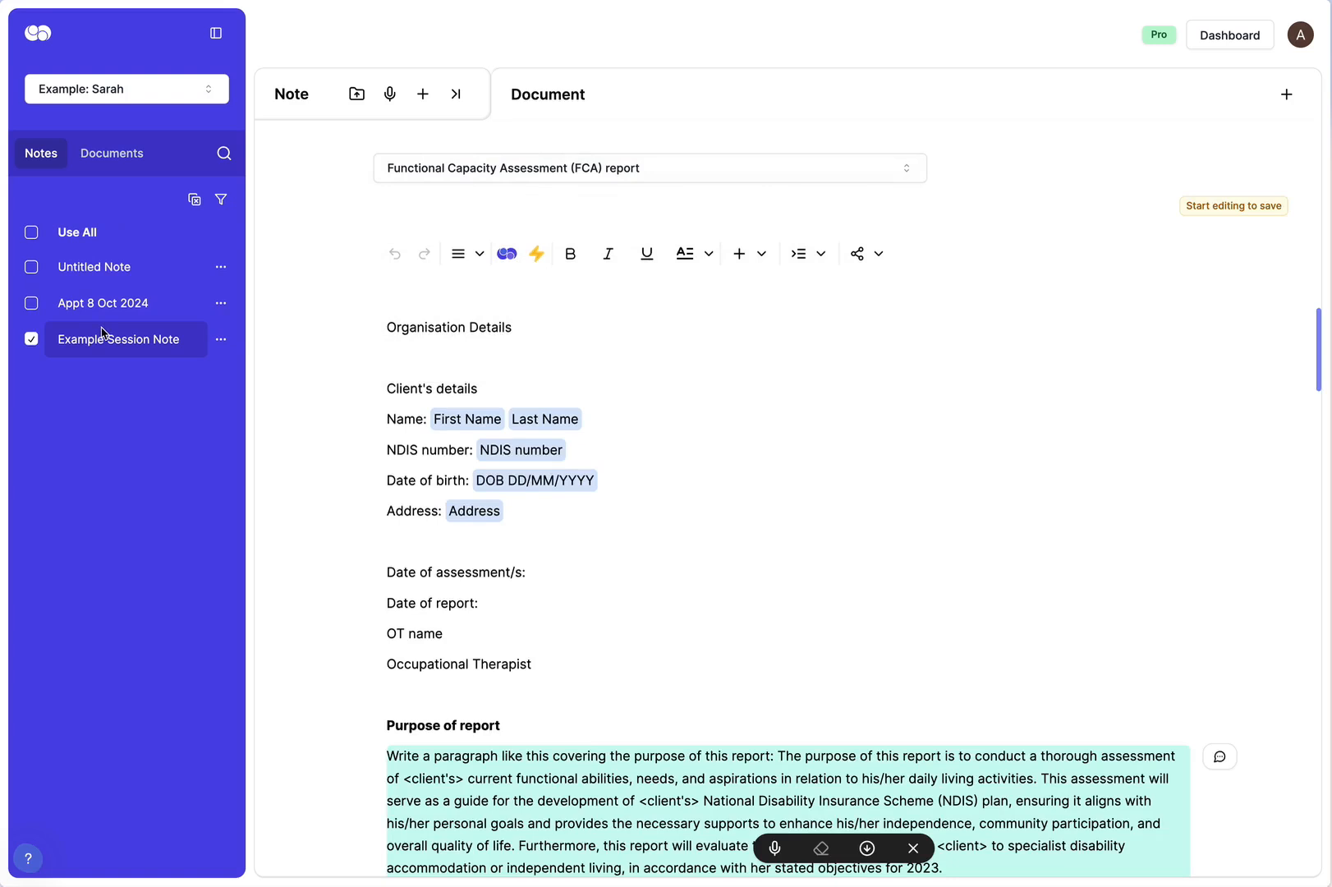
- Include only the Appt 8 Oct 2024 note and the Example Session Note as sources for the report
{"action": "left_click", "coordinate": [31, 308]}
{"action": "left_click", "coordinate": [32, 237]}
{"action": "left_click", "coordinate": [31, 233]}
{"action": "left_click", "coordinate": [32, 234]}
{"action": "left_click", "coordinate": [31, 268]}
- Generate the entire Functional Capacity Assessment report from the selected notes
{"action": "scroll", "coordinate": [739, 598], "scroll_direction": "down", "scroll_amount": 3}
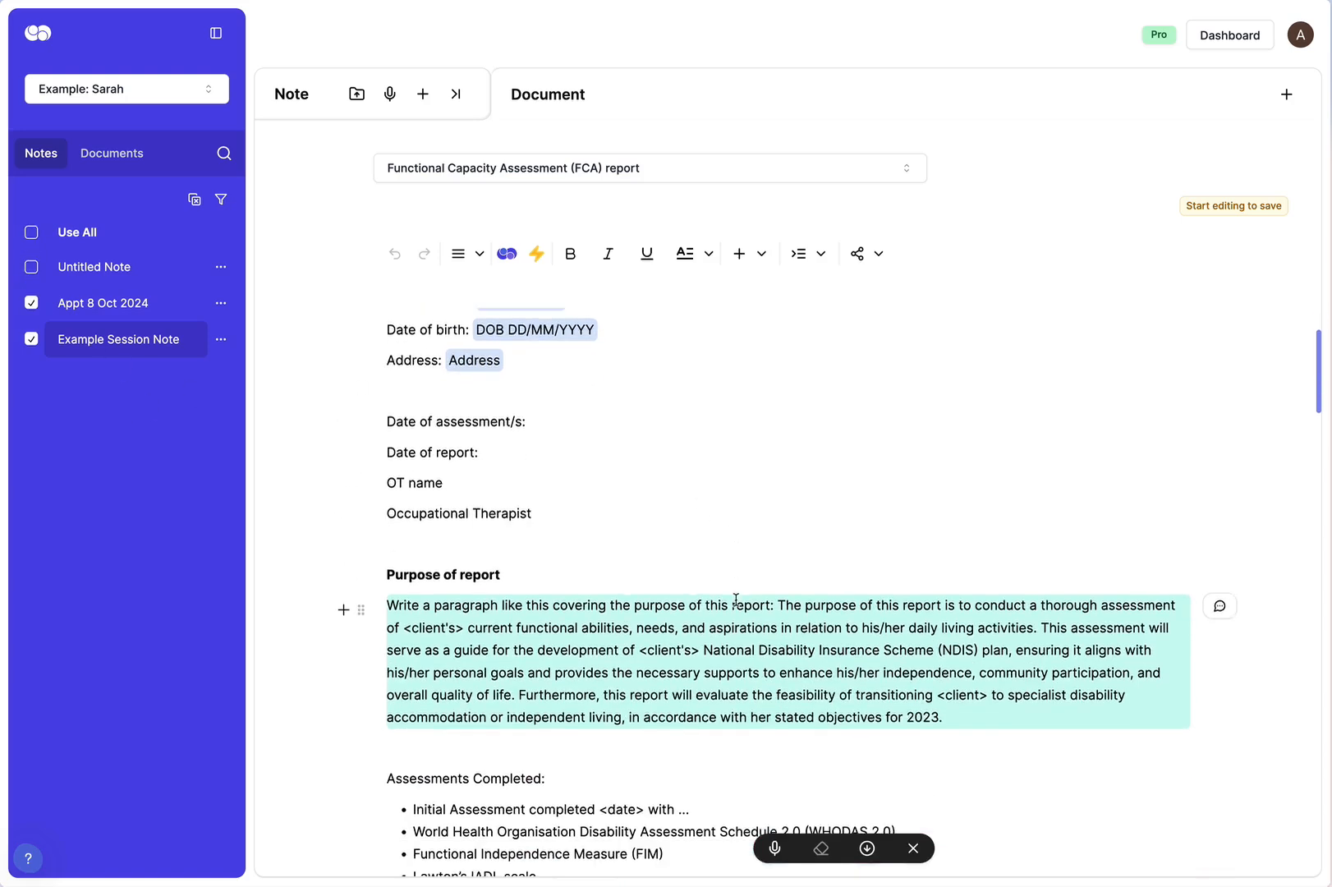
{"action": "scroll", "coordinate": [735, 598], "scroll_direction": "up", "scroll_amount": 3}
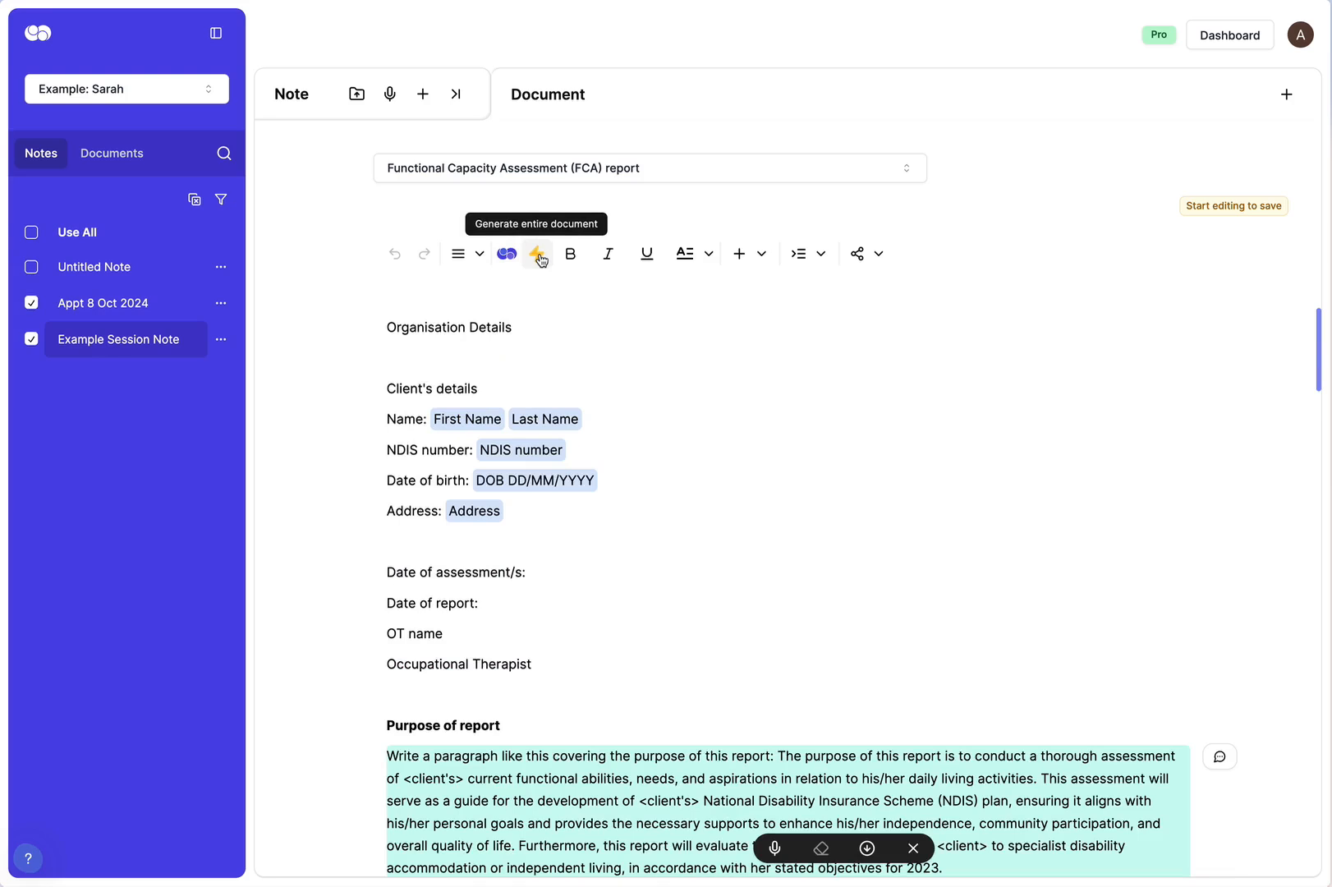
{"action": "left_click", "coordinate": [537, 256]}
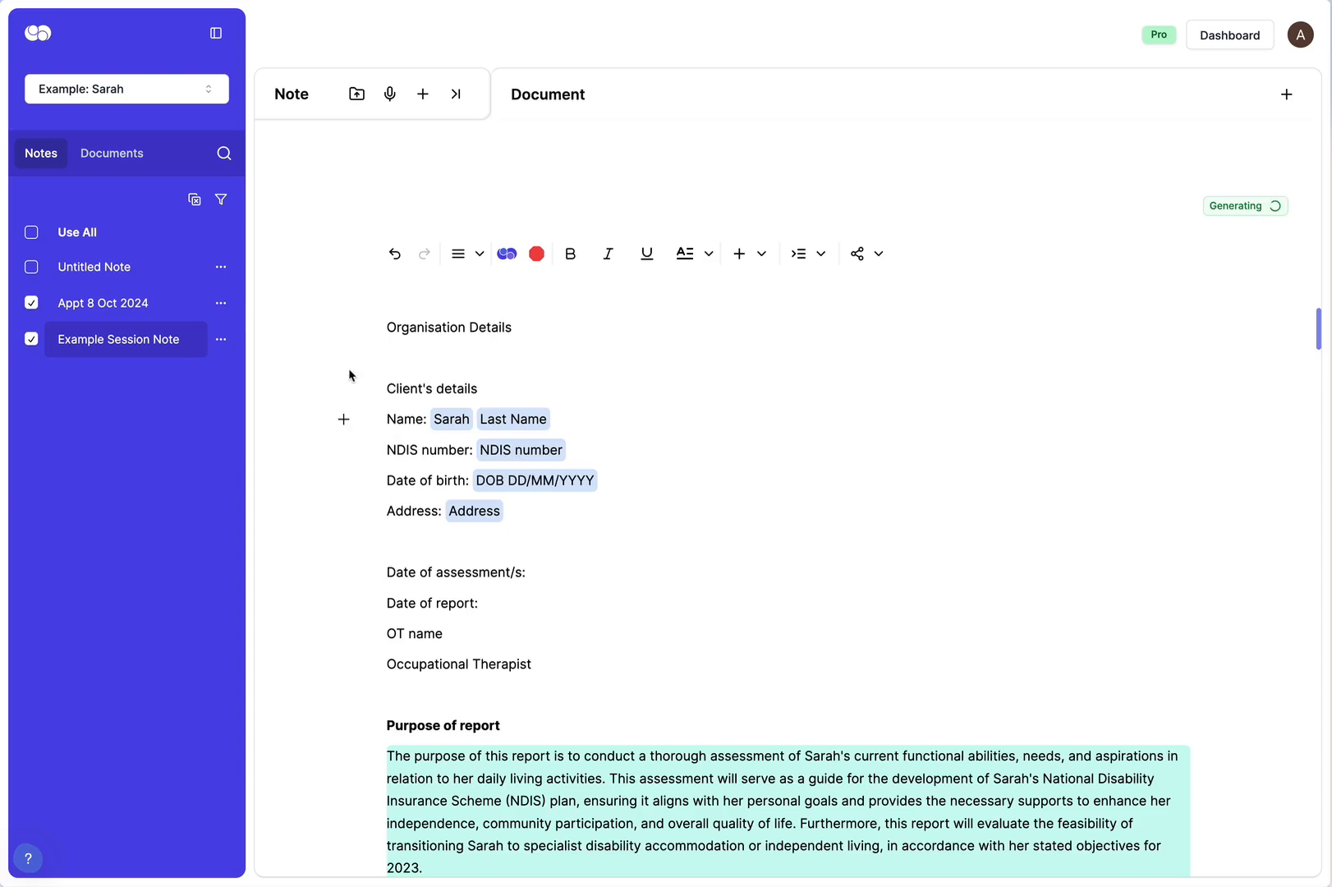
- Fill in the client's last name in the Last Name merge tag and update all its instances
{"action": "left_click", "coordinate": [507, 420]}
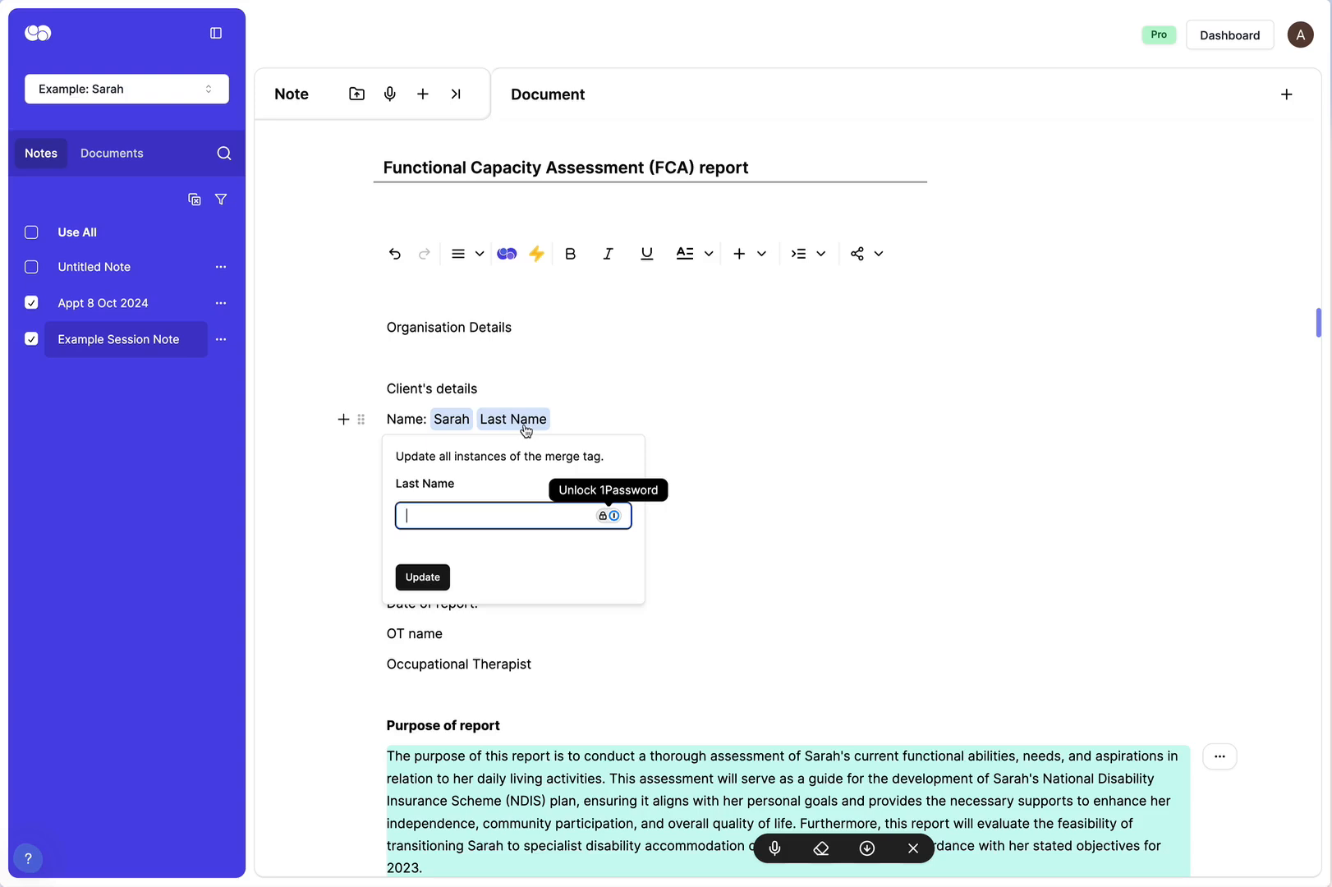
{"action": "type", "text": "Mariani"}
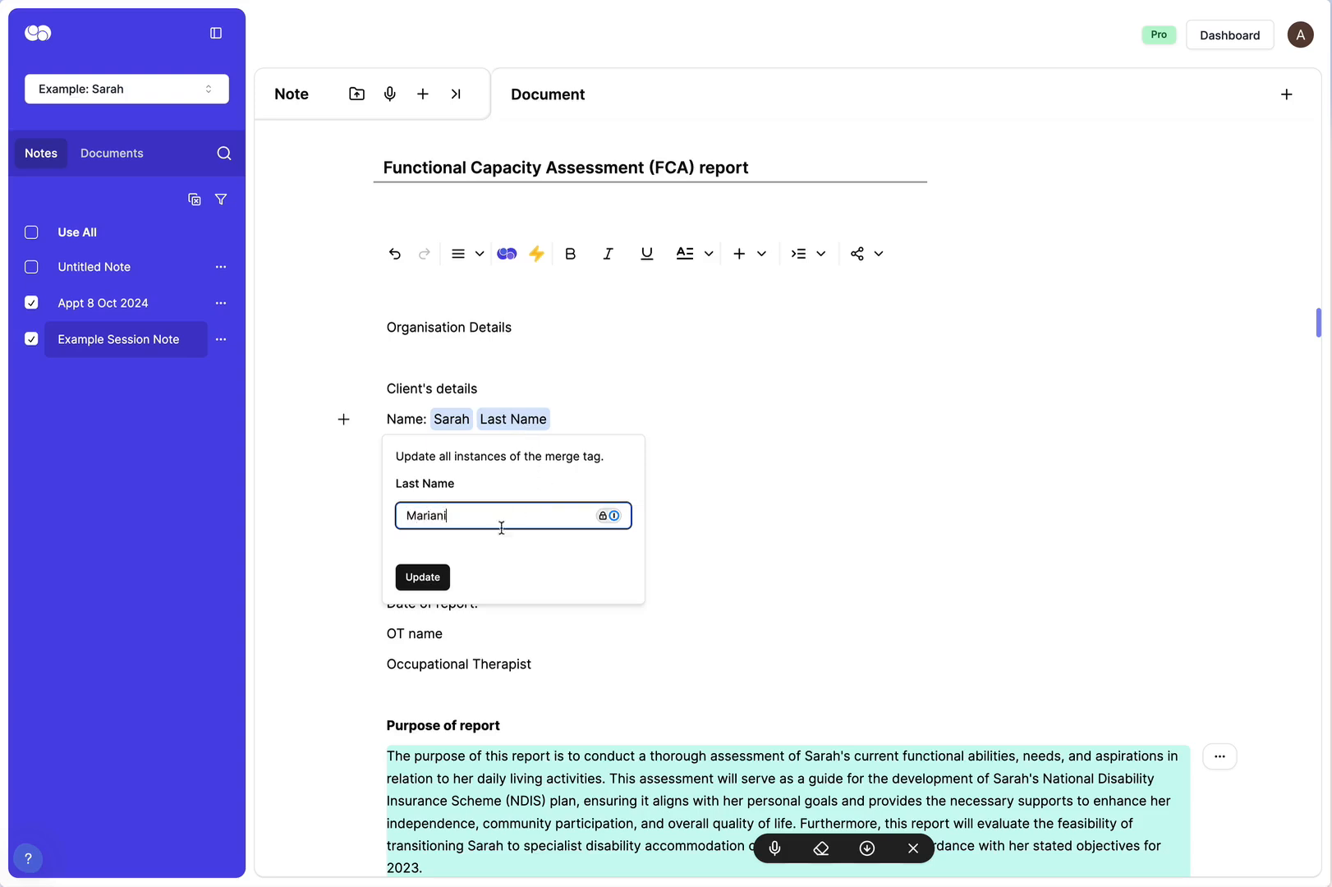
{"action": "left_click", "coordinate": [422, 576]}
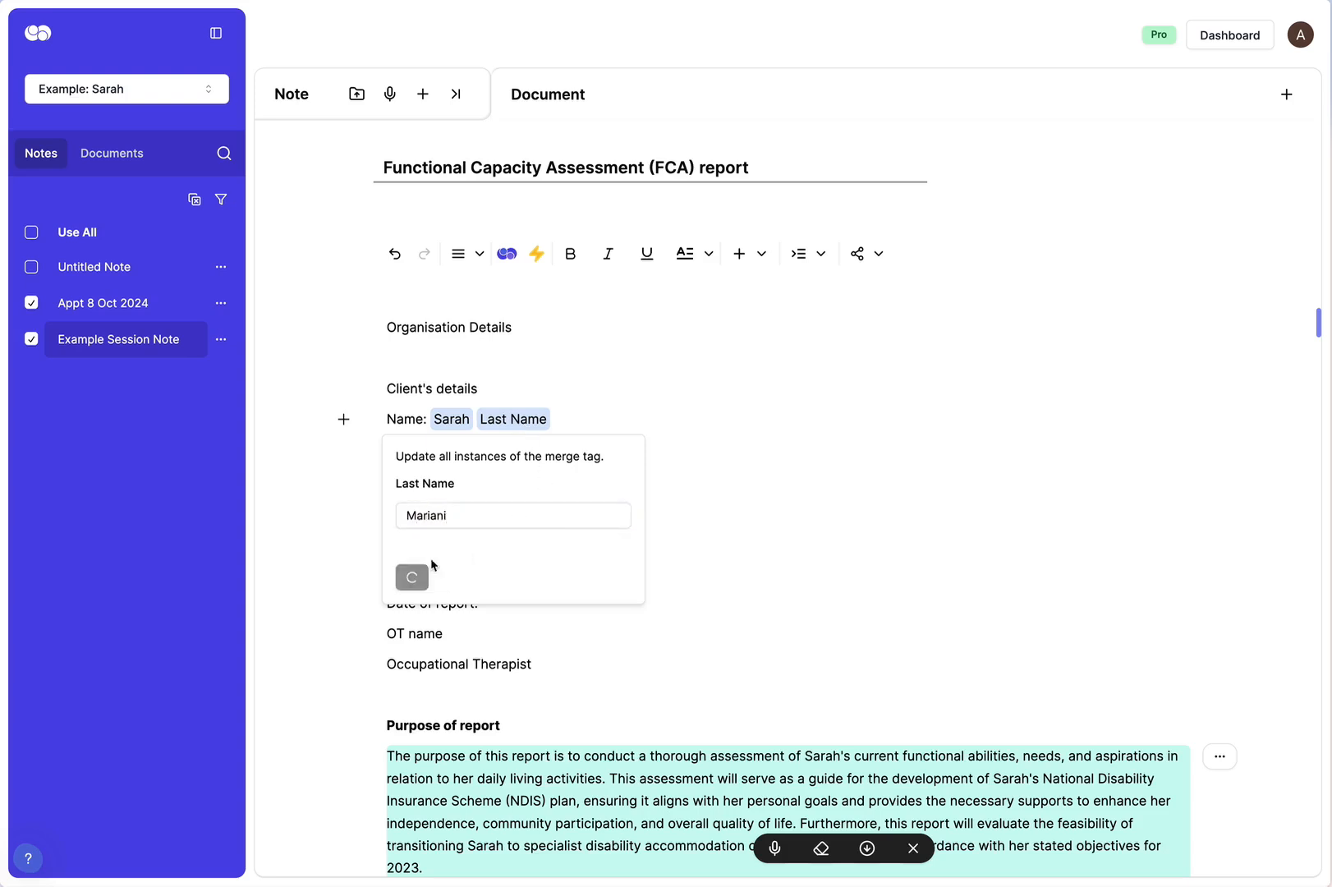
- Review the generated report from the client's details through the Background Information and Home Environment sections
{"action": "left_click", "coordinate": [639, 424]}
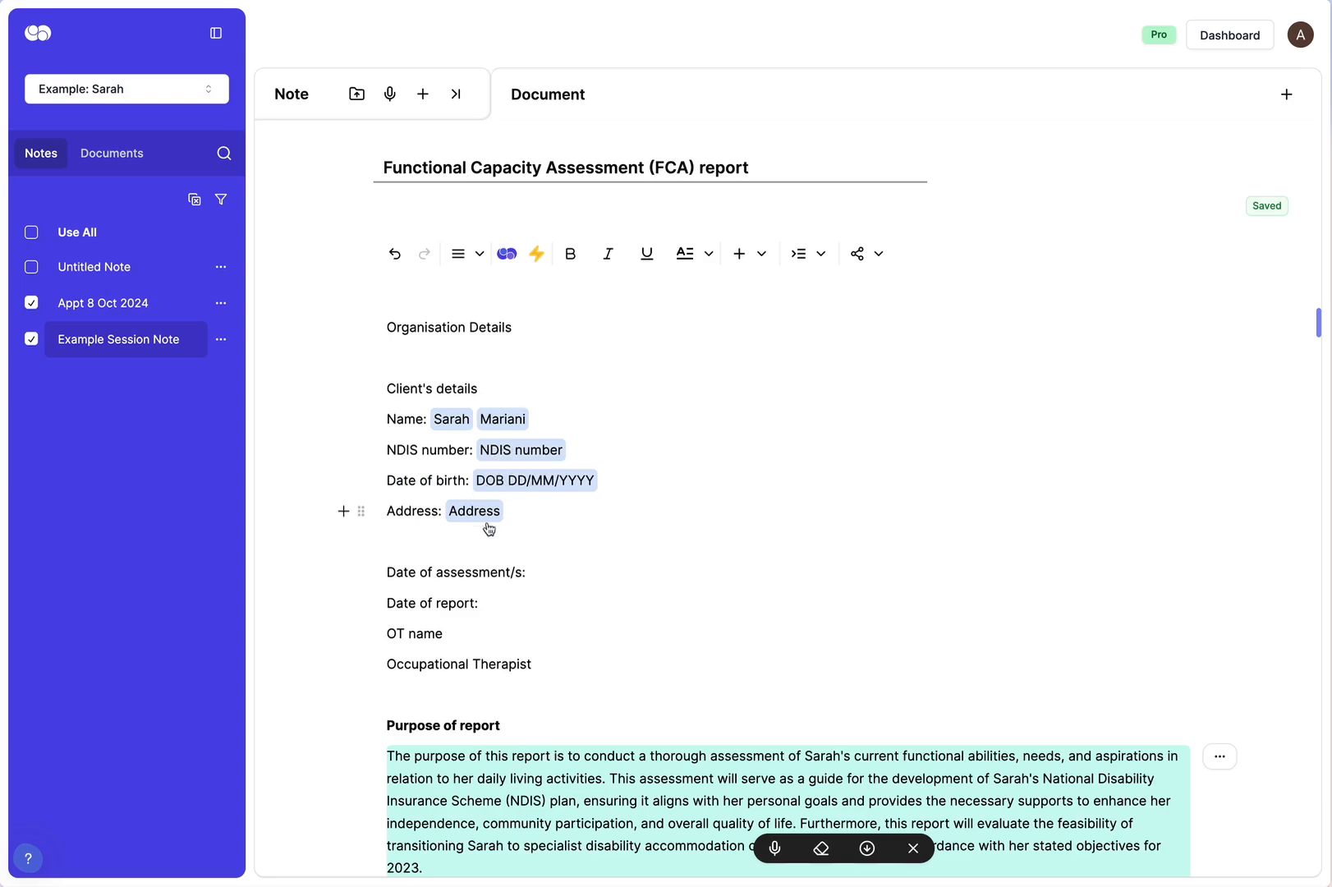
{"action": "scroll", "coordinate": [535, 451], "scroll_direction": "down", "scroll_amount": 1}
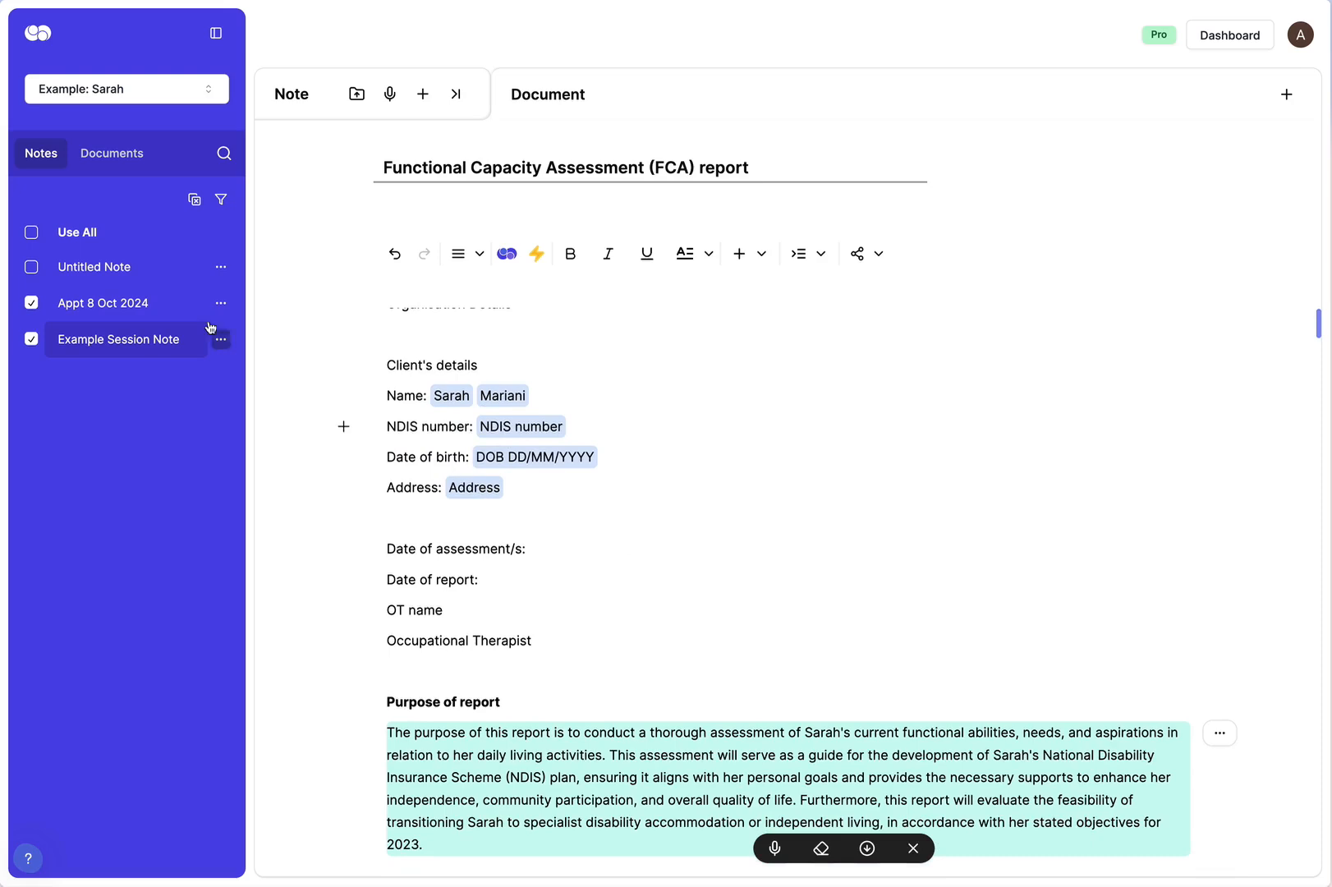
{"action": "scroll", "coordinate": [714, 570], "scroll_direction": "down", "scroll_amount": 5}
{"action": "scroll", "coordinate": [715, 571], "scroll_direction": "down", "scroll_amount": 12}
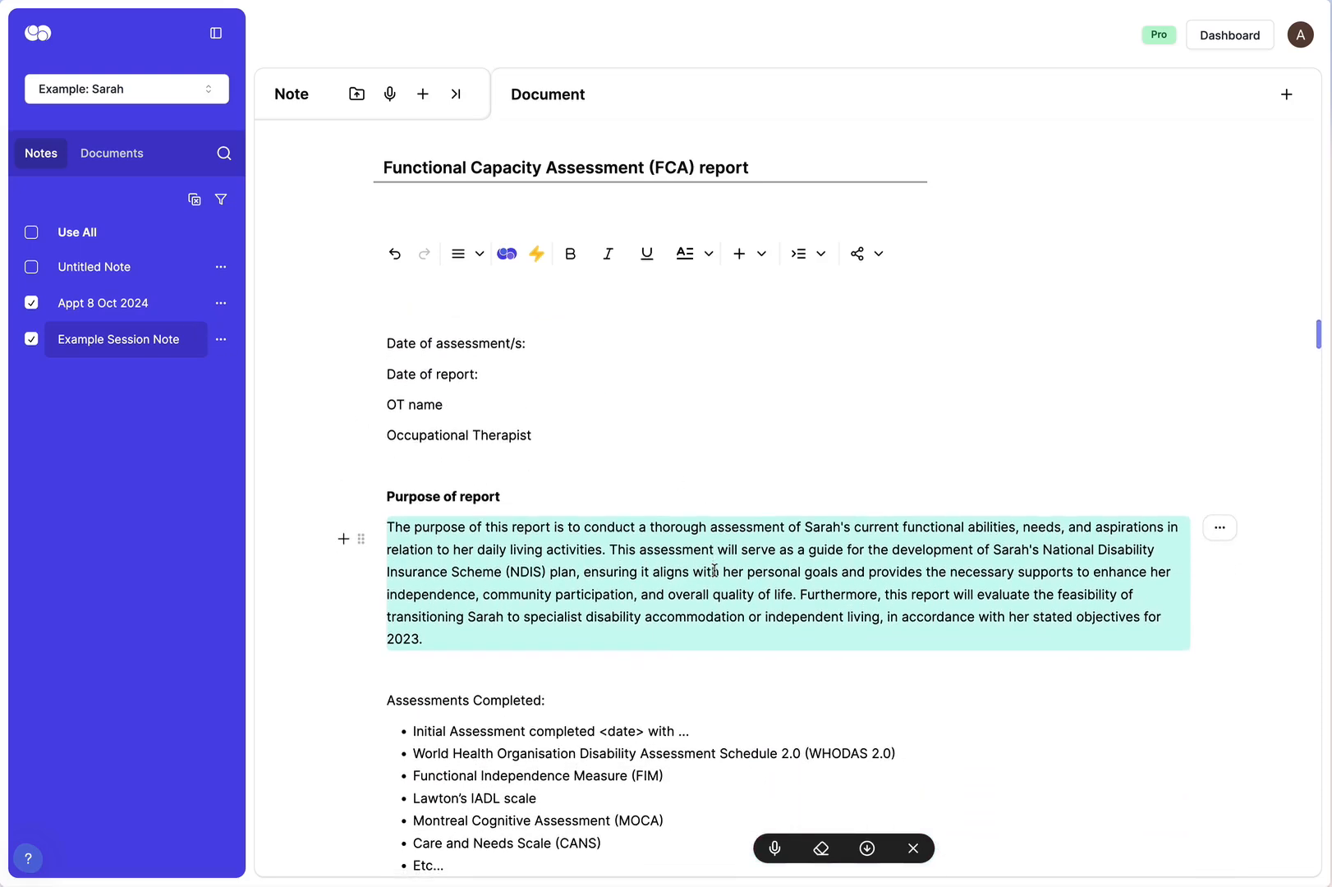
{"action": "scroll", "coordinate": [708, 572], "scroll_direction": "down", "scroll_amount": 20}
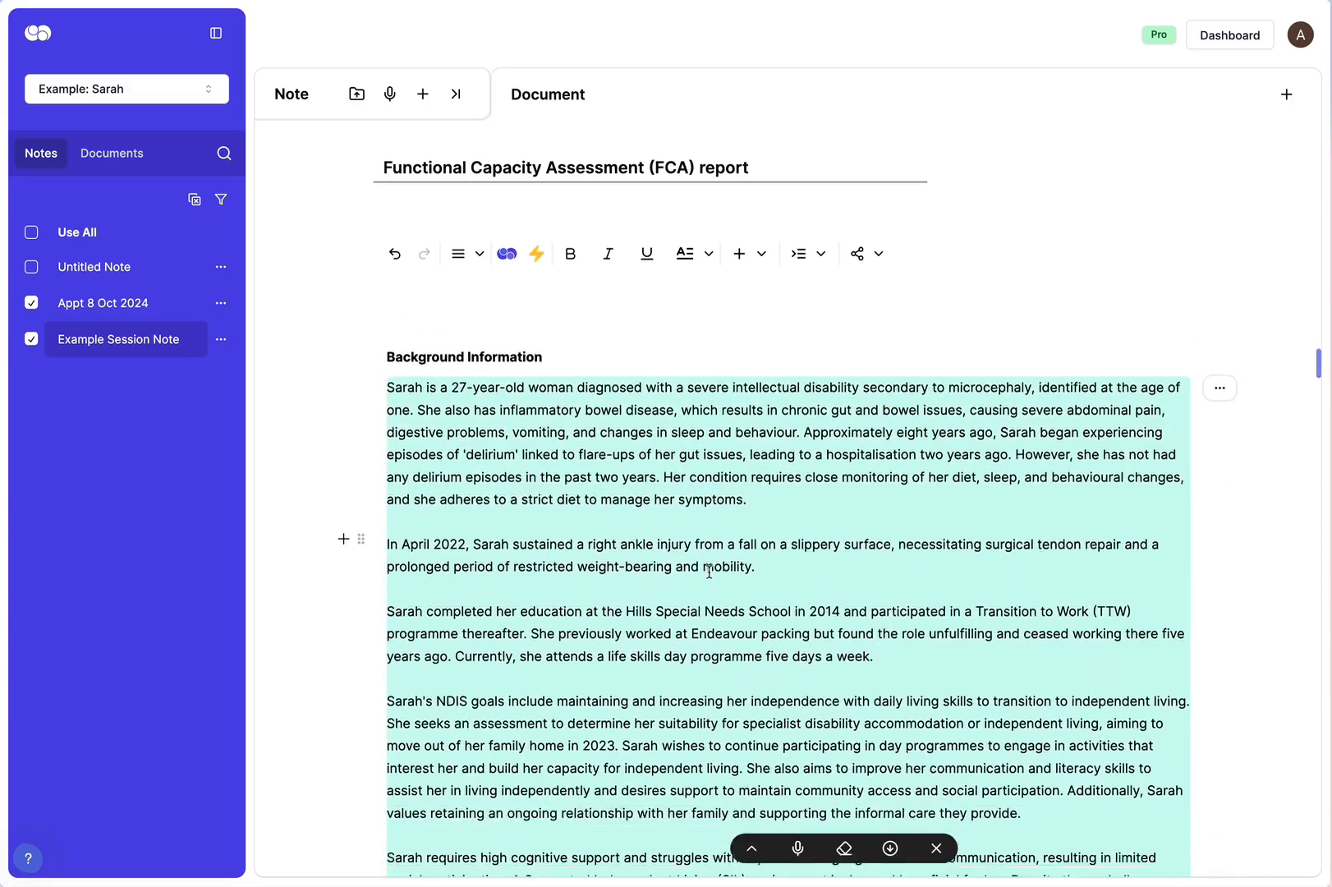
{"action": "scroll", "coordinate": [705, 594], "scroll_direction": "down", "scroll_amount": 10}
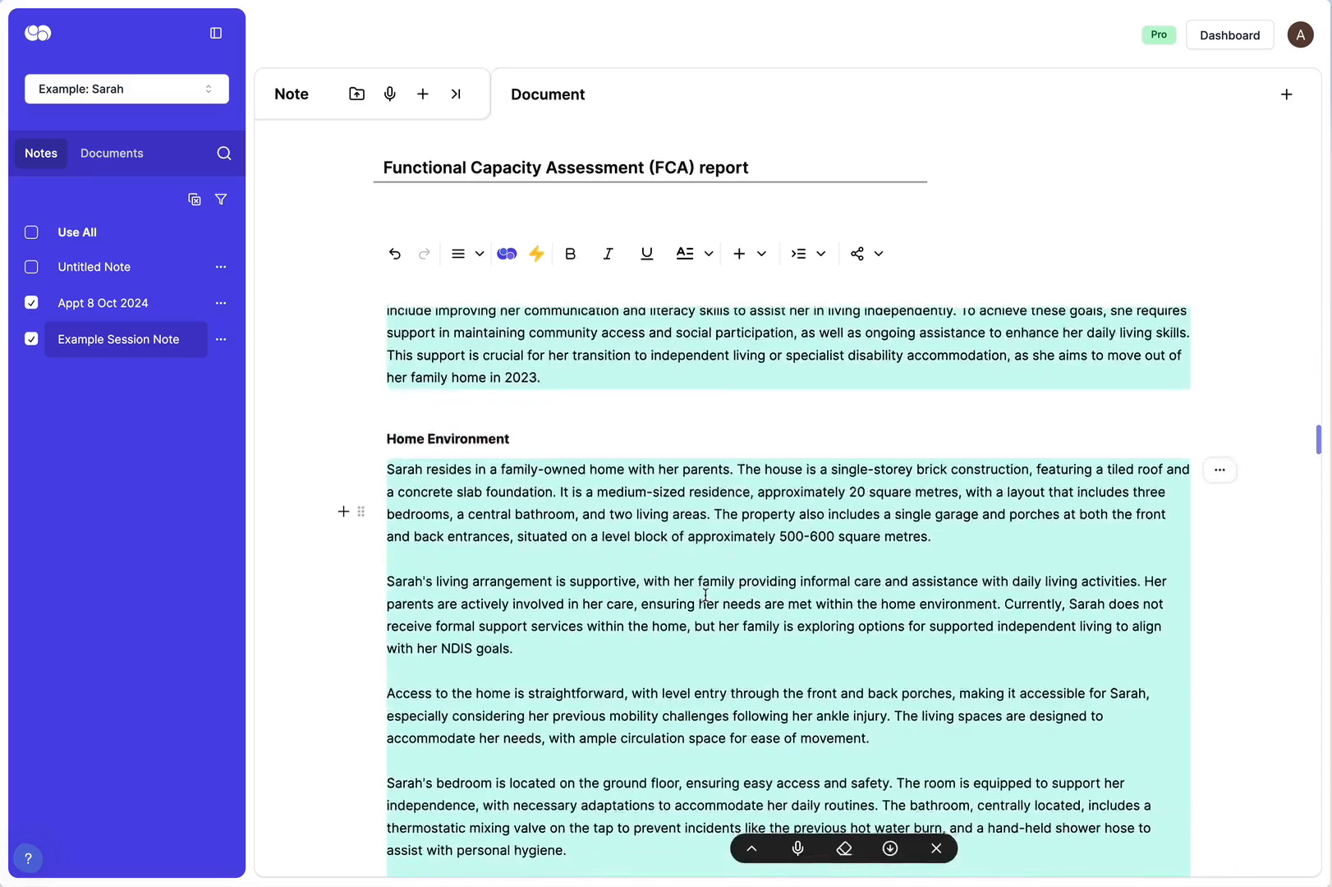
{"action": "scroll", "coordinate": [705, 593], "scroll_direction": "up", "scroll_amount": 12}
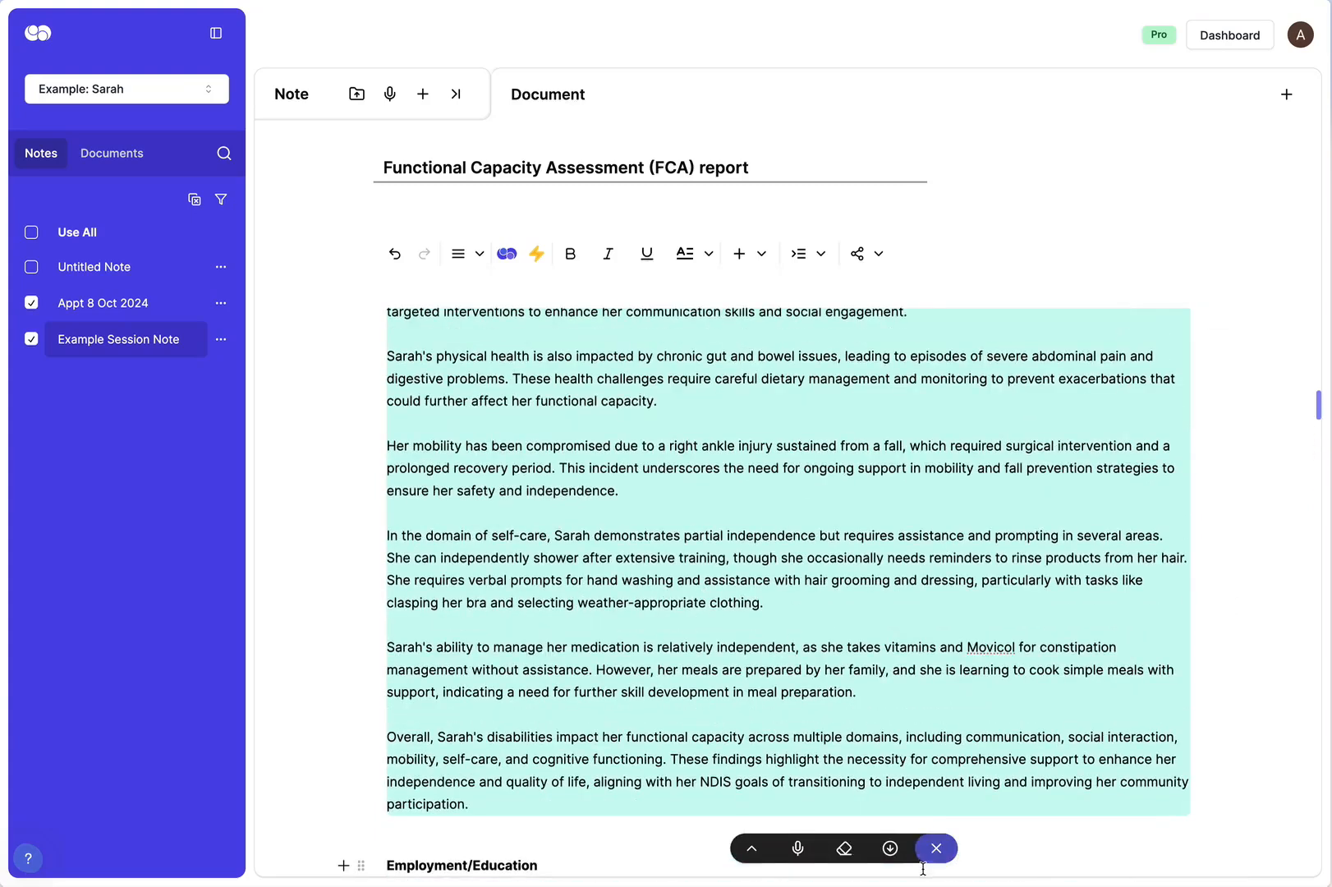
- View the report's export formats, and review its Mobility and Activities of Daily Living - Self Care sections
{"action": "left_click", "coordinate": [893, 852]}
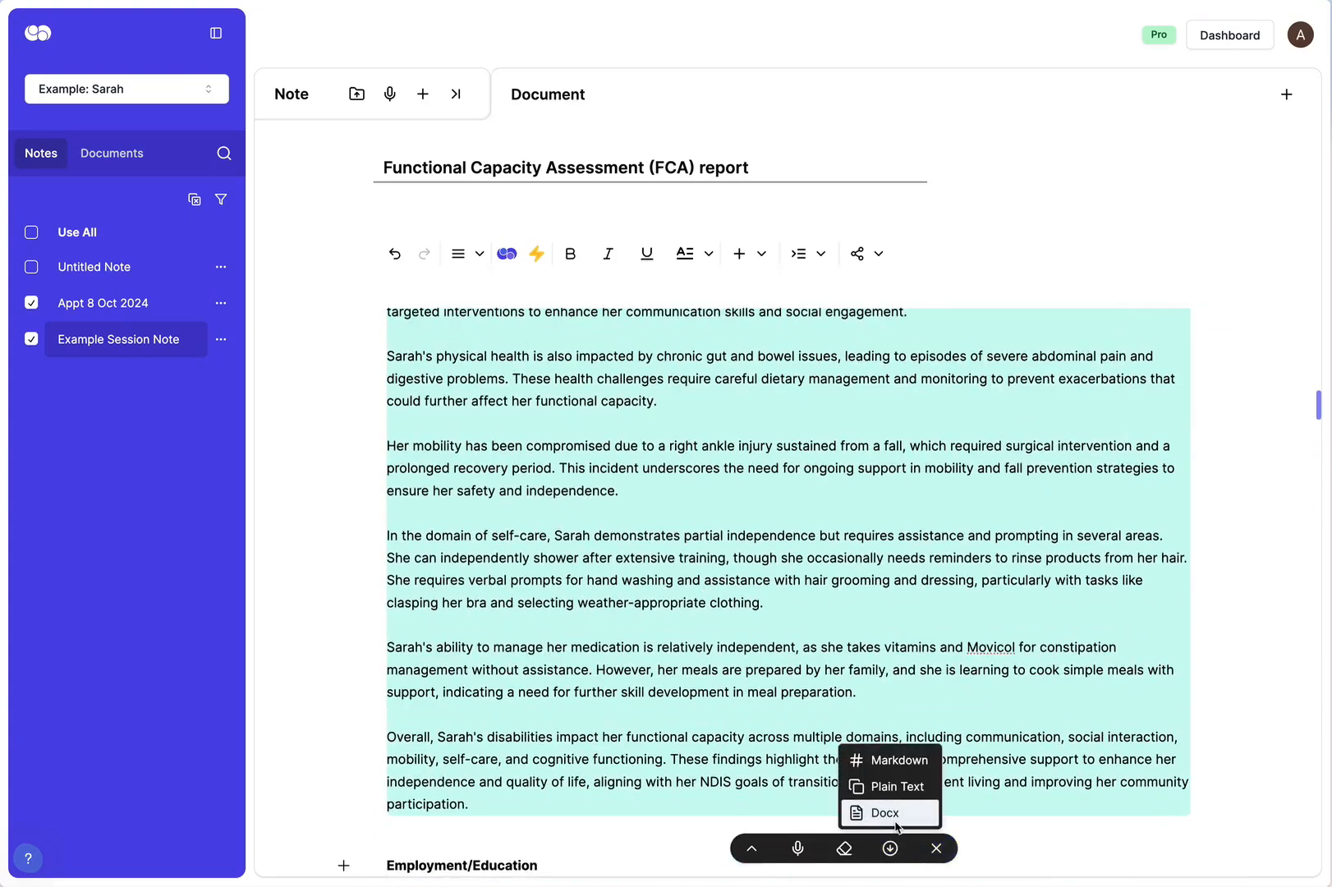
{"action": "left_click", "coordinate": [901, 622]}
{"action": "scroll", "coordinate": [985, 673], "scroll_direction": "down", "scroll_amount": 7}
{"action": "scroll", "coordinate": [1005, 699], "scroll_direction": "down", "scroll_amount": 15}
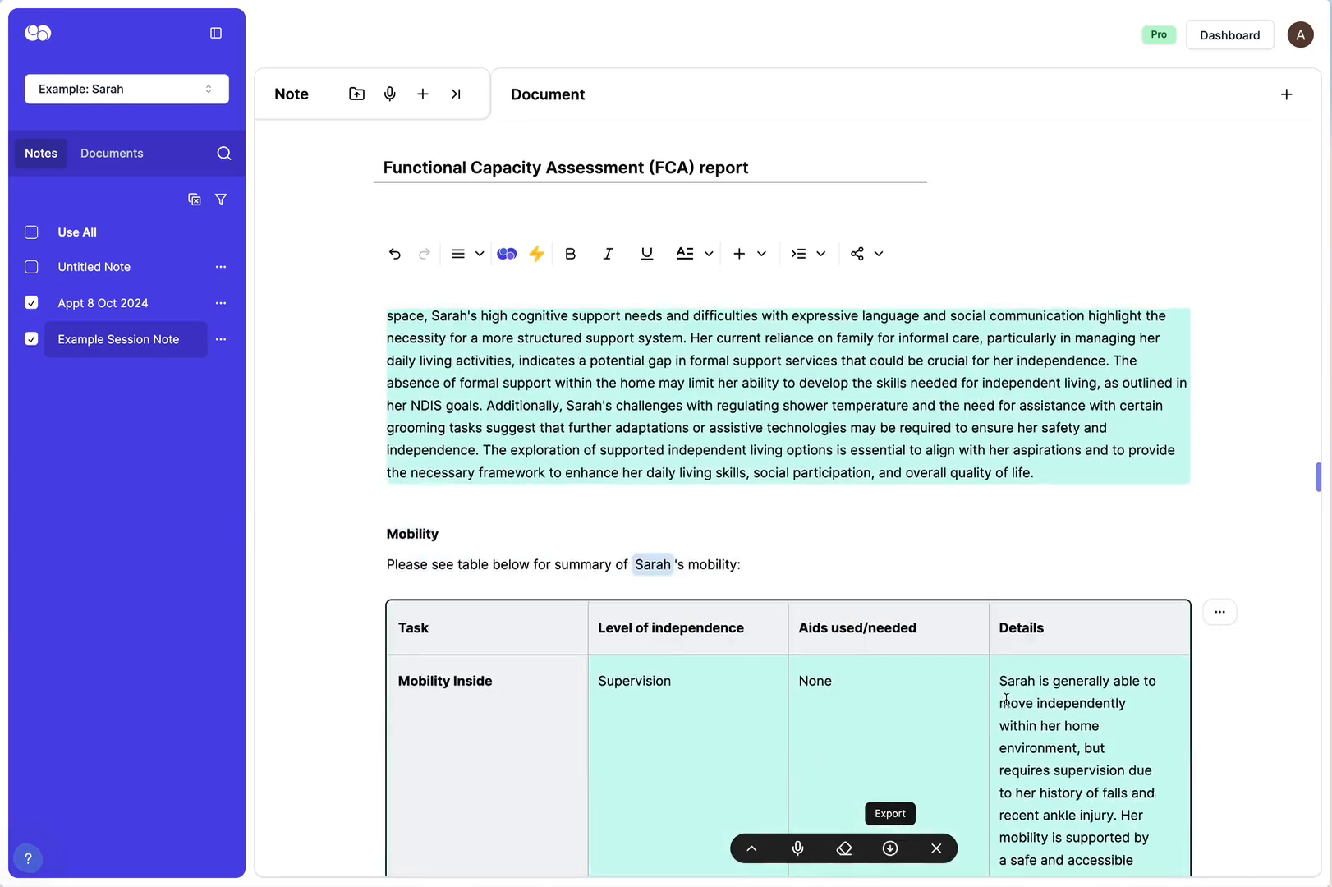
{"action": "scroll", "coordinate": [1007, 704], "scroll_direction": "up", "scroll_amount": 3}
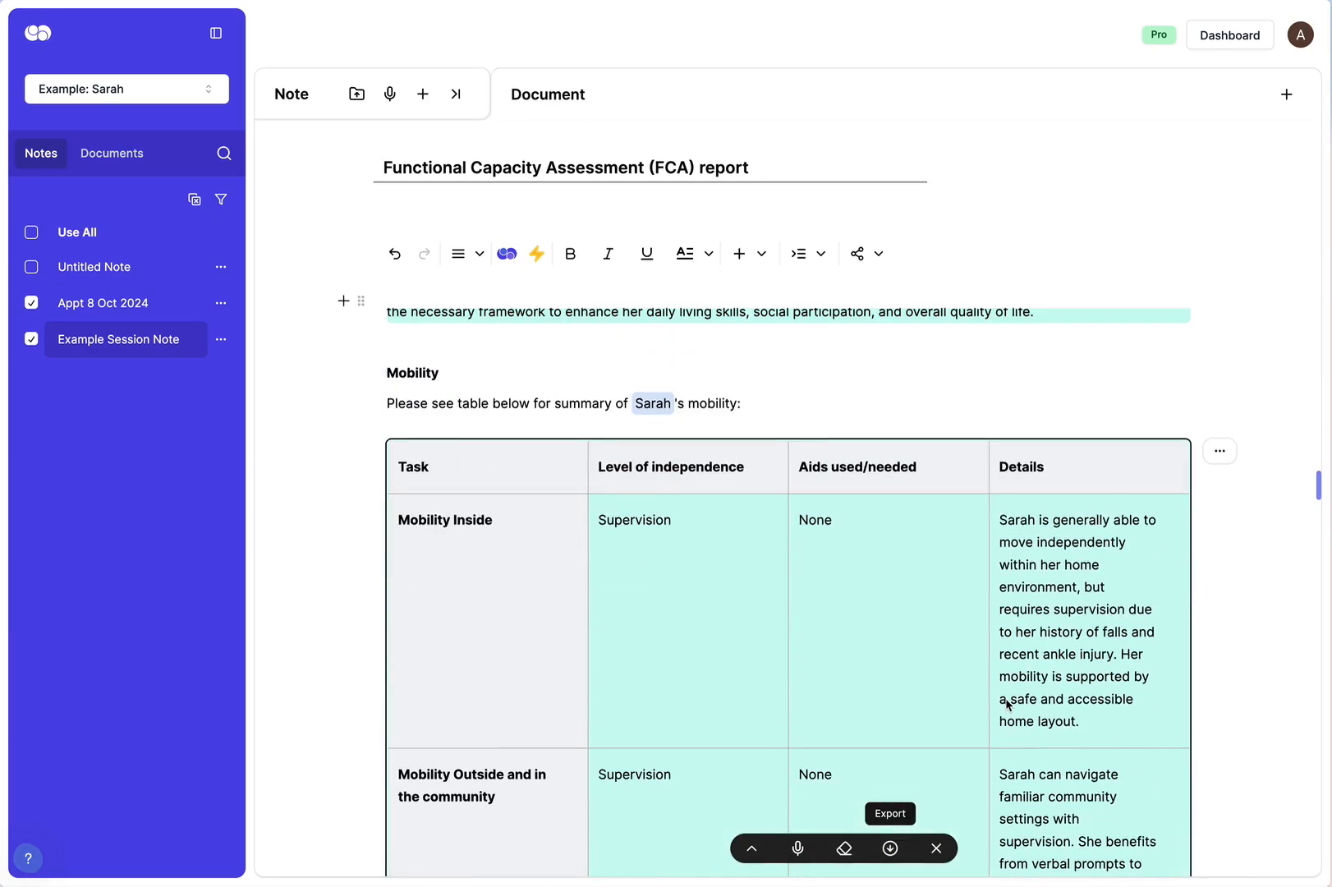
{"action": "scroll", "coordinate": [1008, 704], "scroll_direction": "down", "scroll_amount": 10}
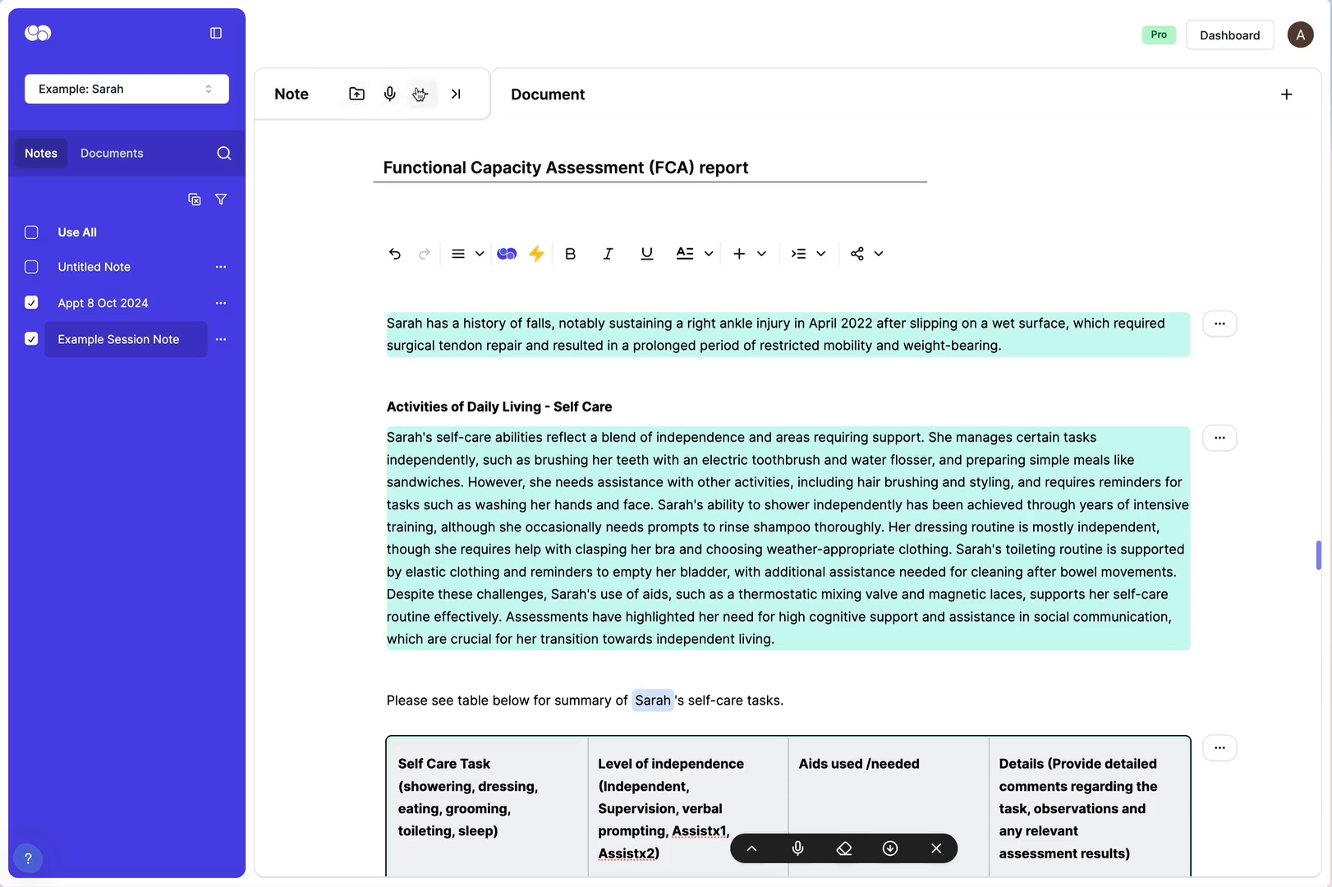
- View the note upload options, and record a short dictated note for the example client
{"action": "left_click", "coordinate": [356, 94]}
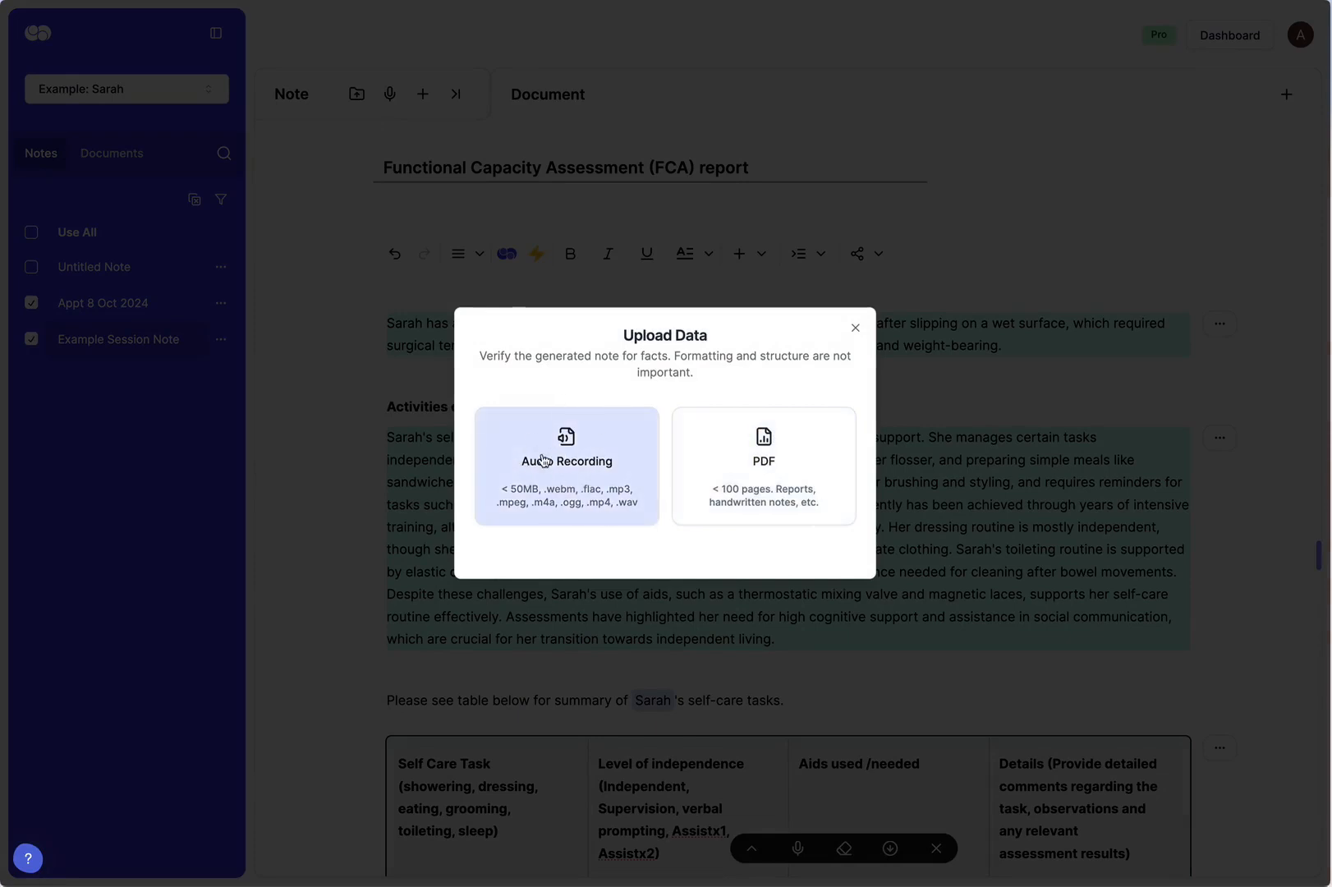
{"action": "left_click", "coordinate": [855, 329]}
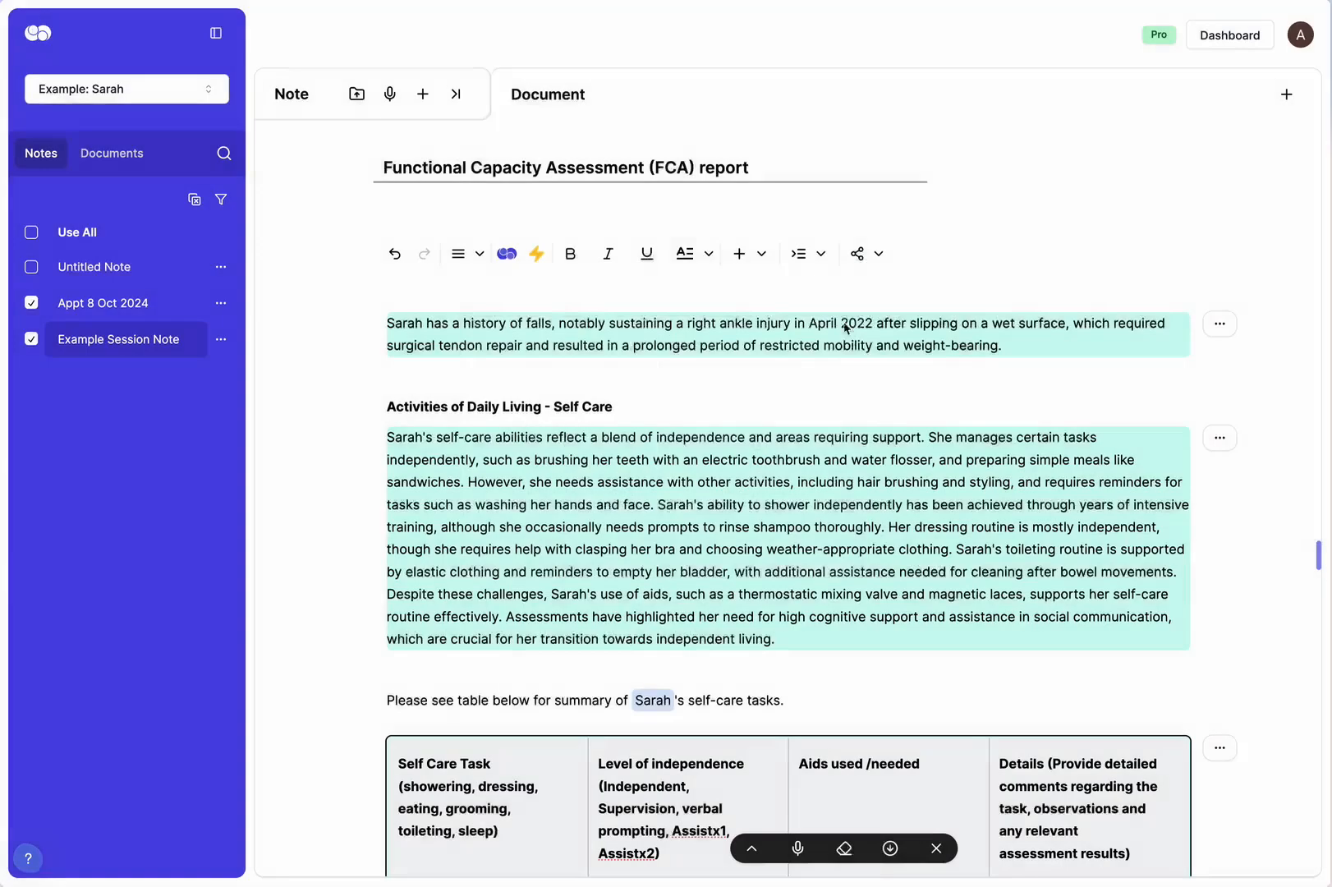
{"action": "left_click", "coordinate": [390, 96]}
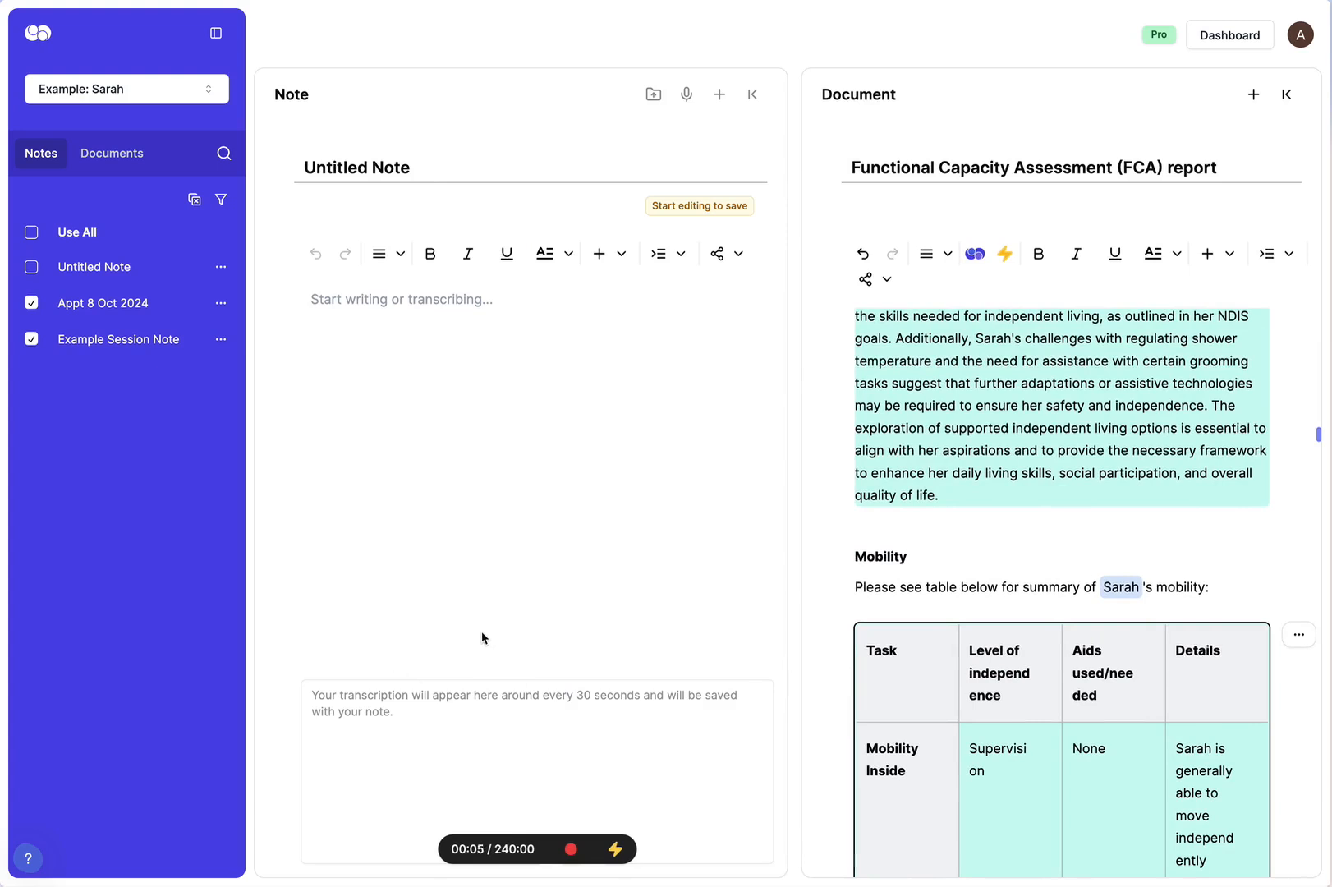
{"action": "left_click", "coordinate": [570, 848]}
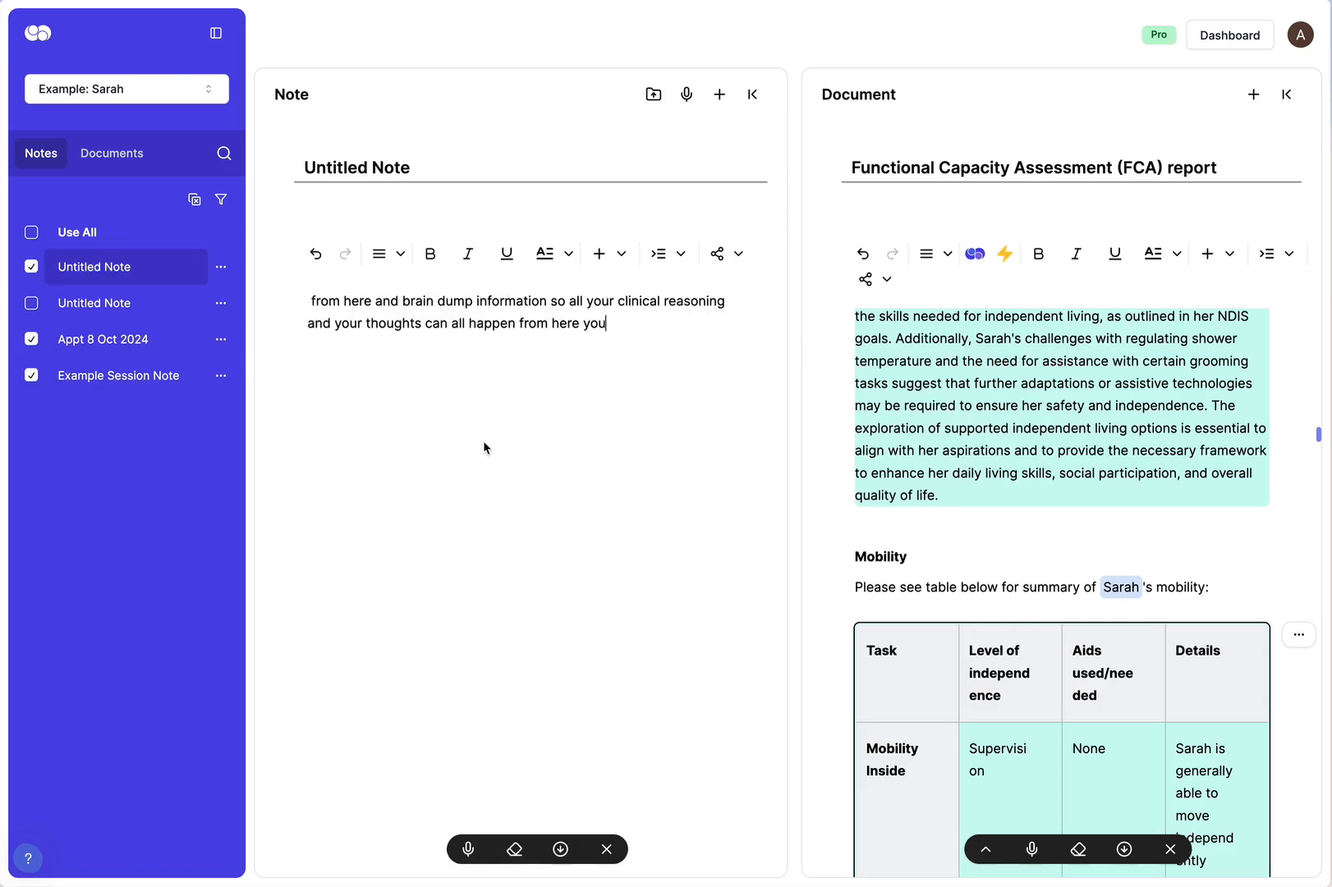
- Switch to the Uncategorised client and record a short transcribed session note there
{"action": "left_click", "coordinate": [205, 91]}
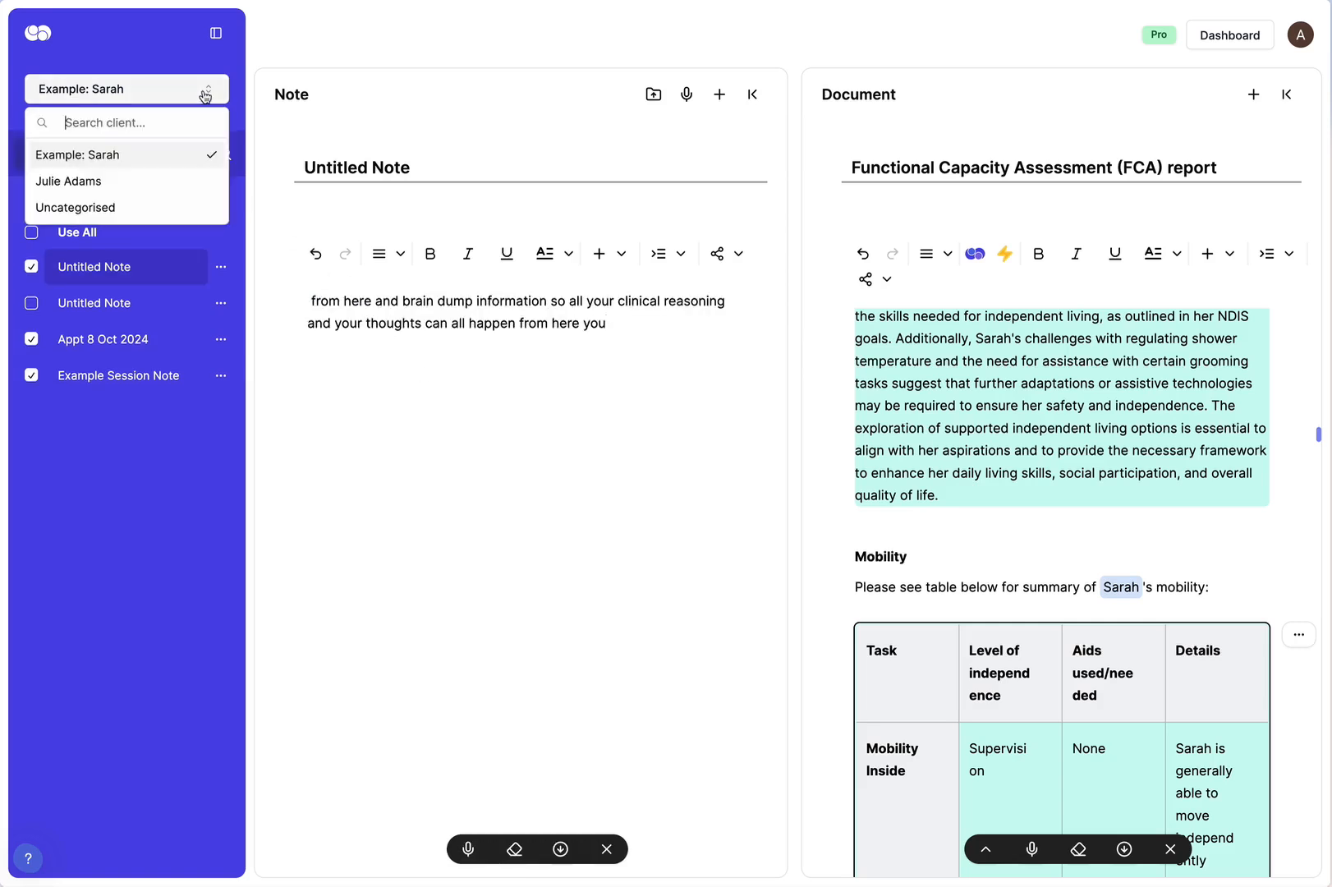
{"action": "left_click", "coordinate": [163, 209]}
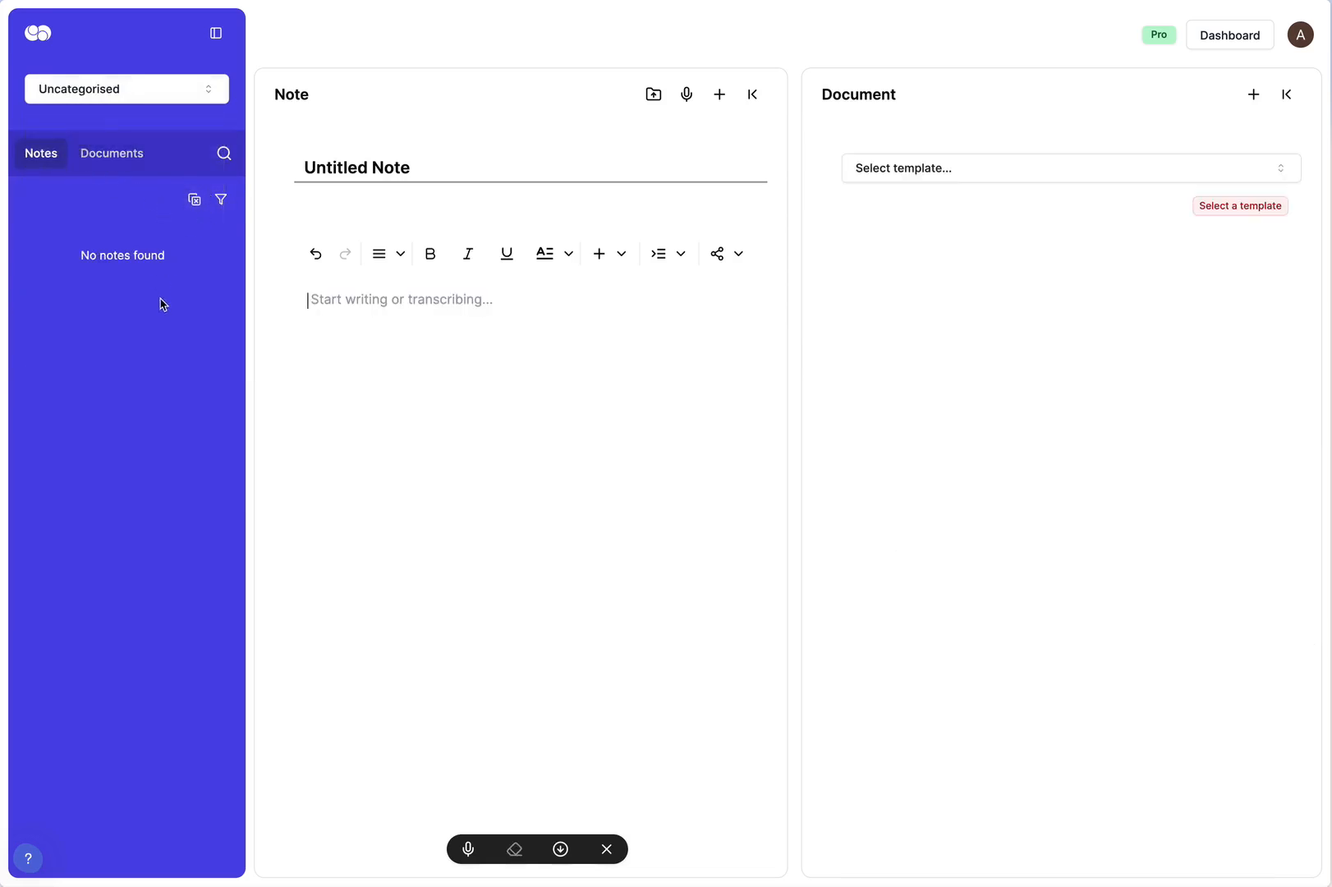
{"action": "left_click", "coordinate": [688, 95]}
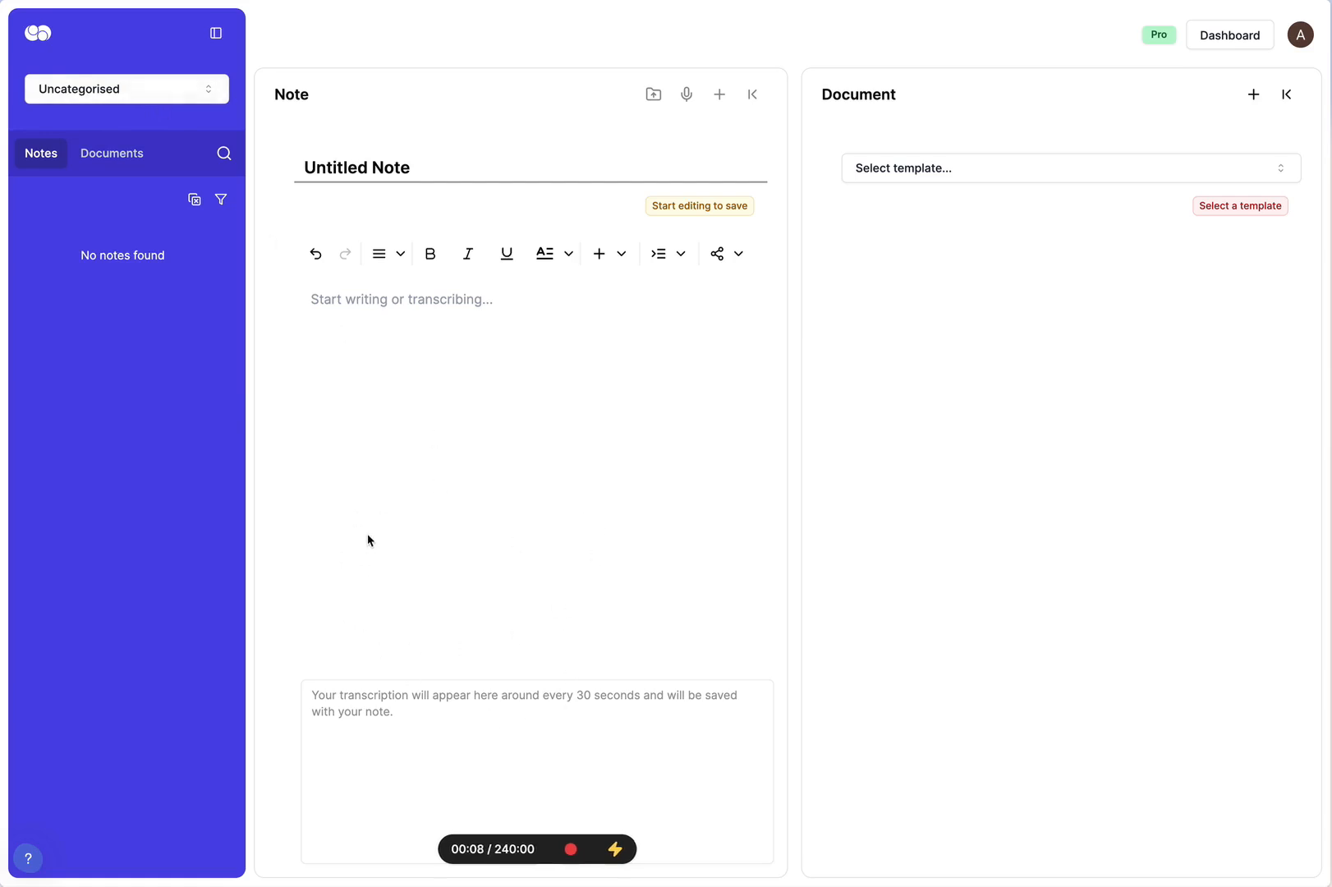
{"action": "left_click", "coordinate": [571, 848]}
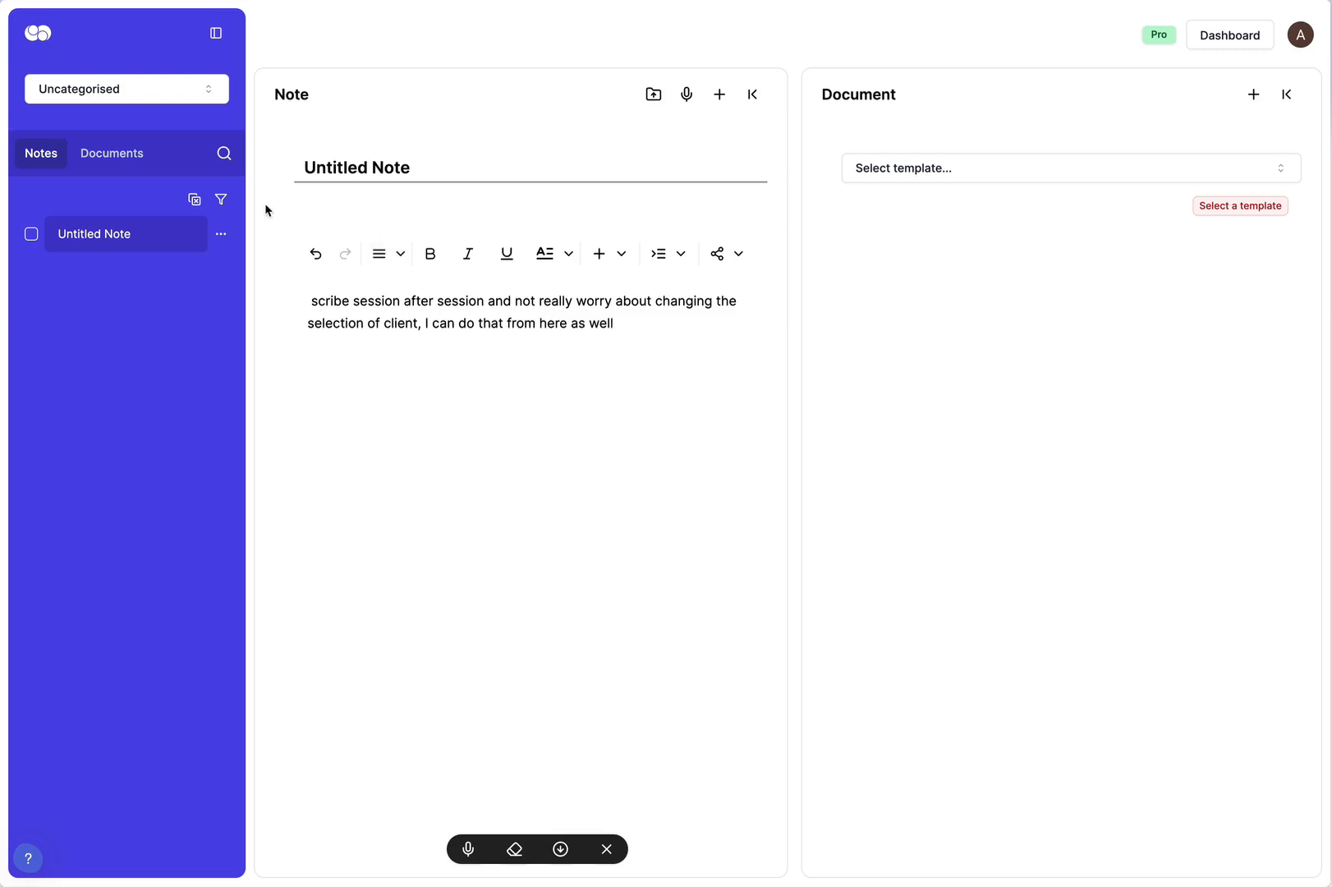
- Assign the untitled Uncategorised note to the example client and open that client's notes
{"action": "left_click", "coordinate": [128, 160]}
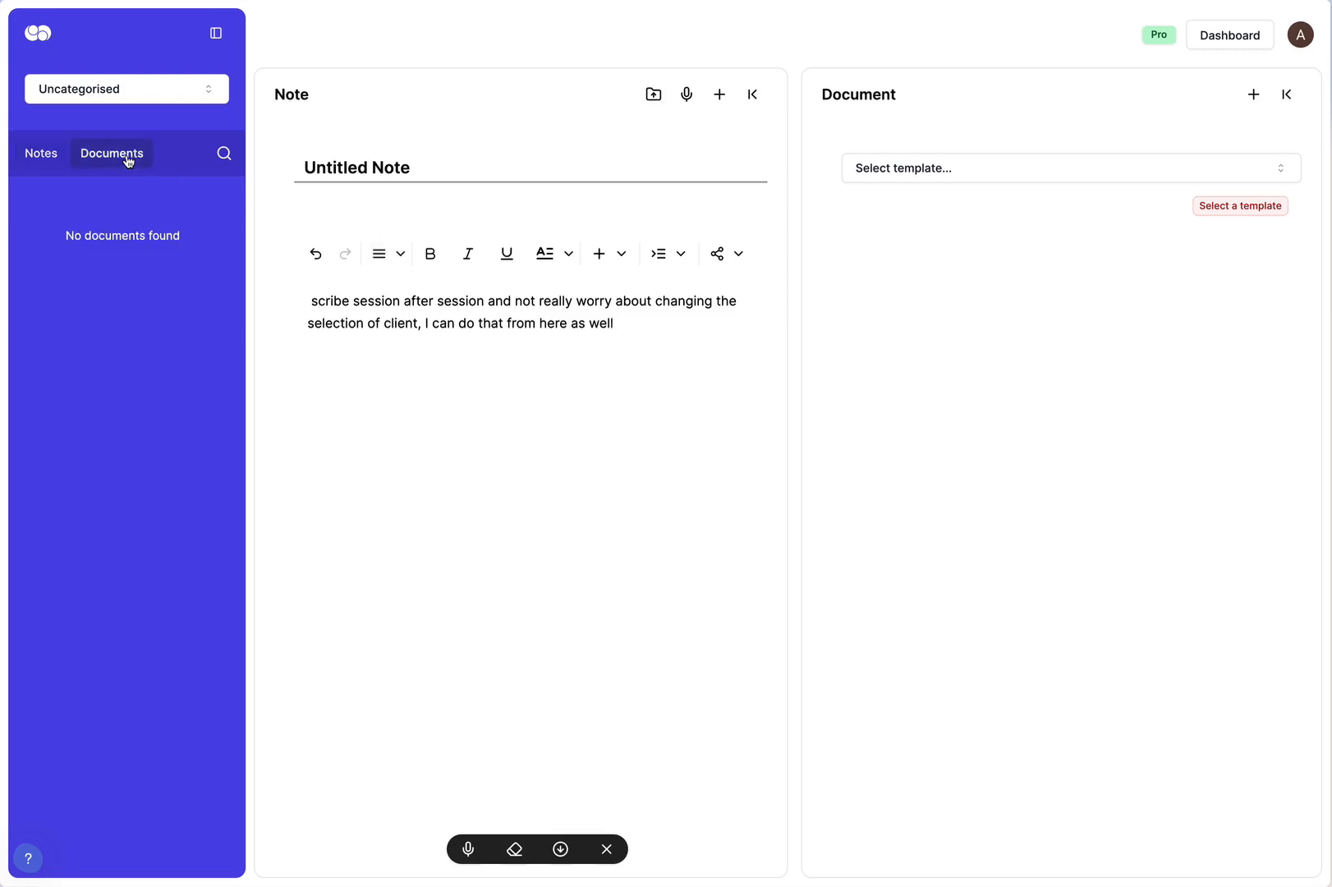
{"action": "left_click", "coordinate": [58, 155]}
{"action": "left_click", "coordinate": [220, 234]}
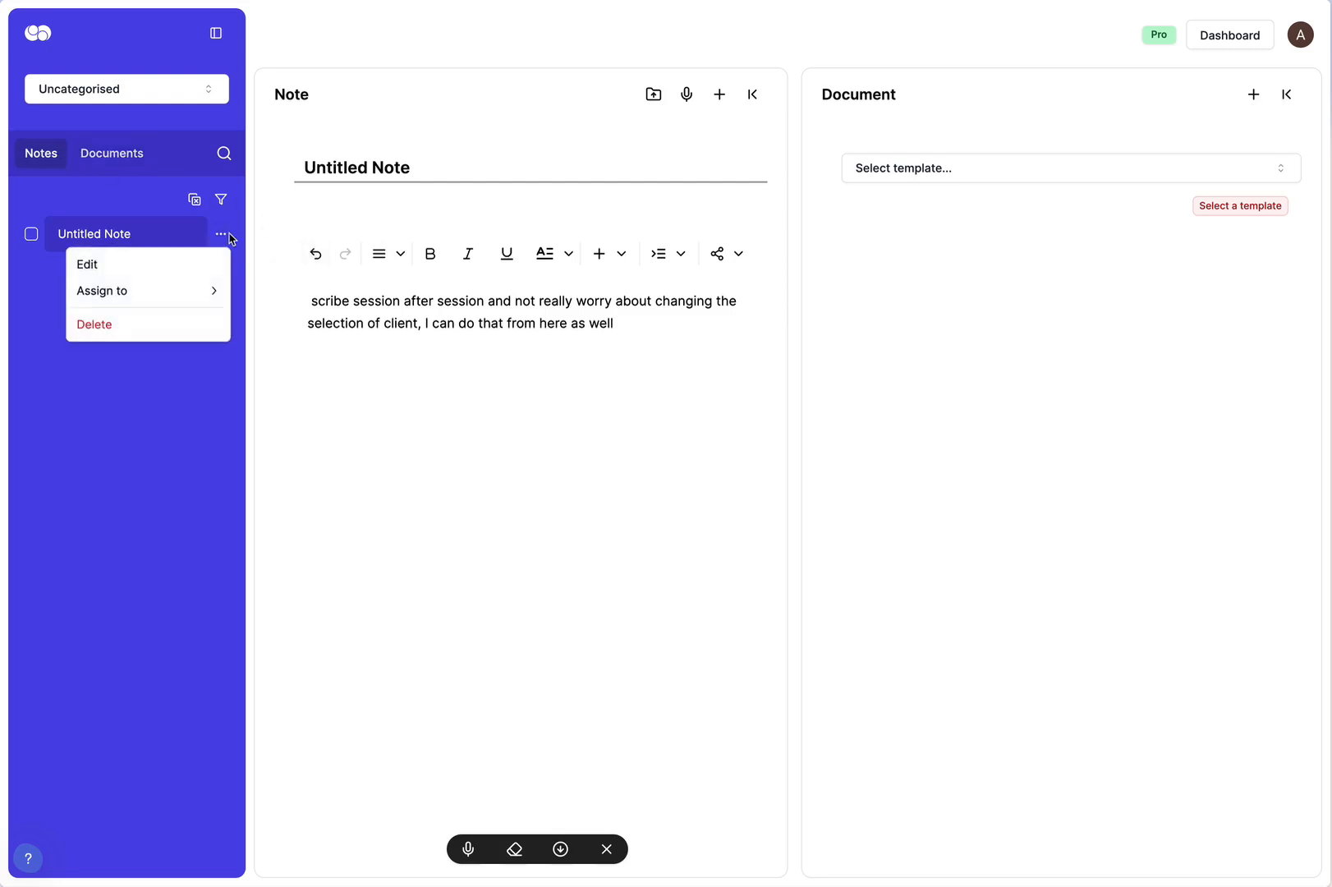
{"action": "mouse_move", "coordinate": [142, 294]}
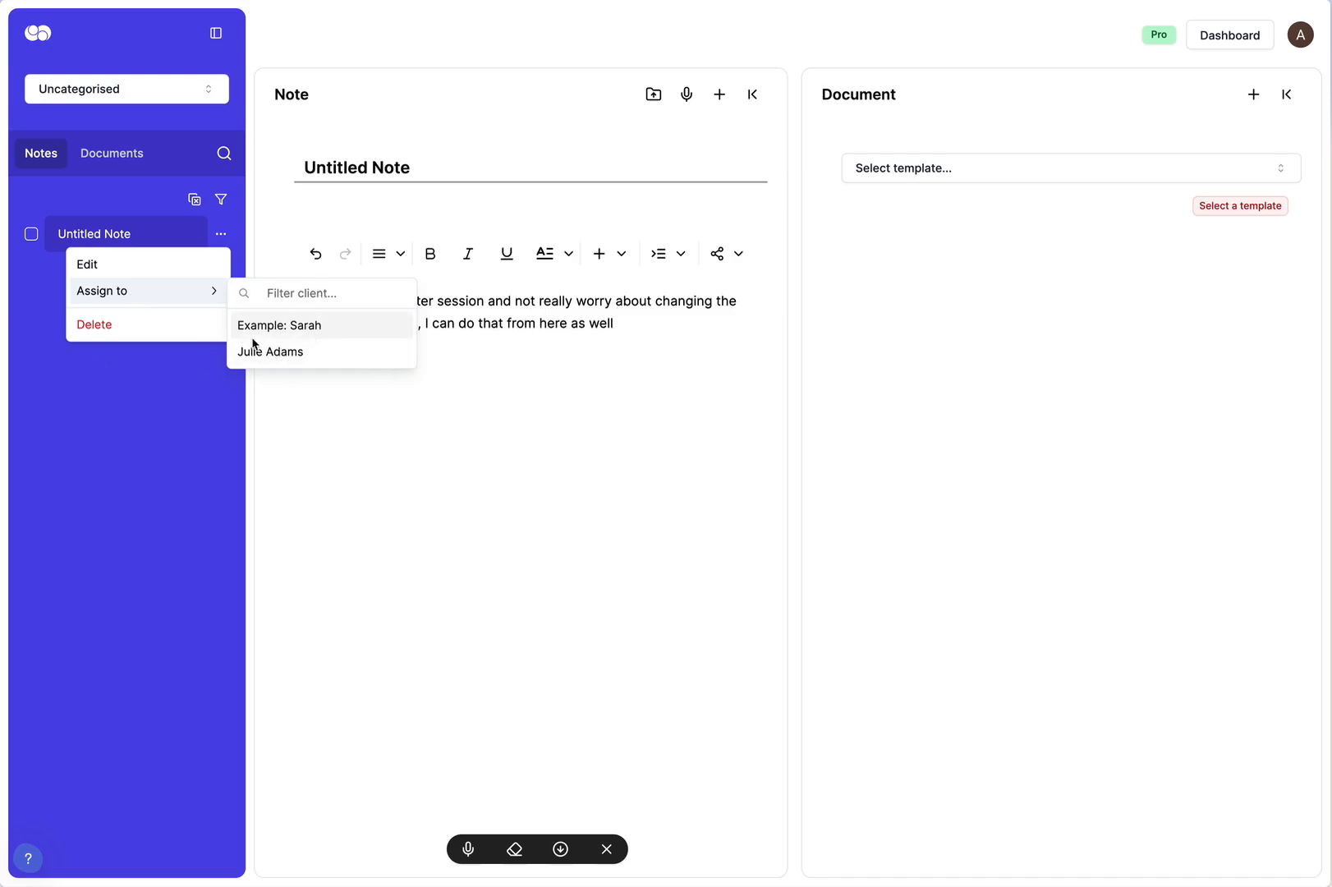
{"action": "left_click", "coordinate": [297, 325]}
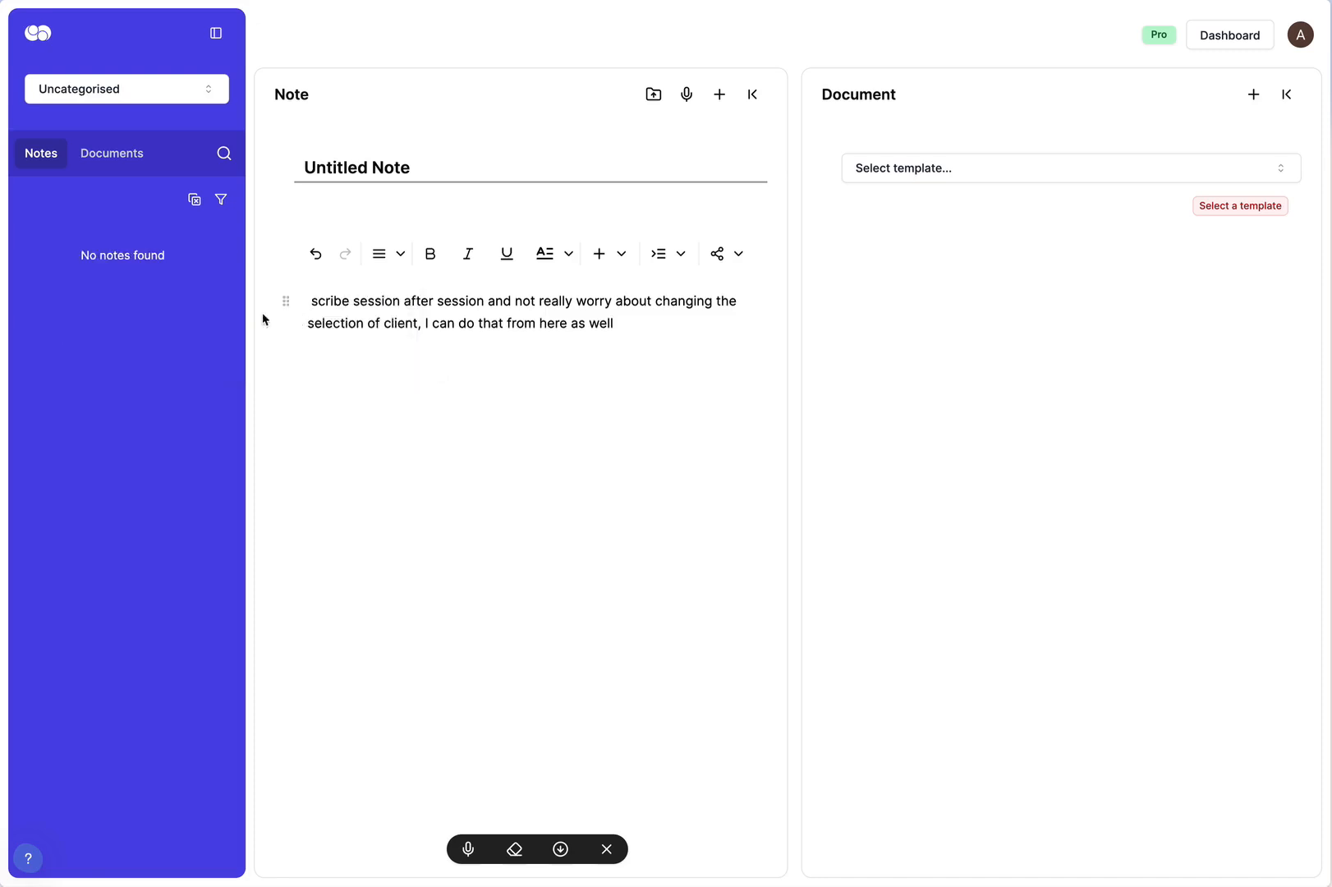
{"action": "left_click", "coordinate": [81, 86]}
{"action": "left_click", "coordinate": [100, 156]}
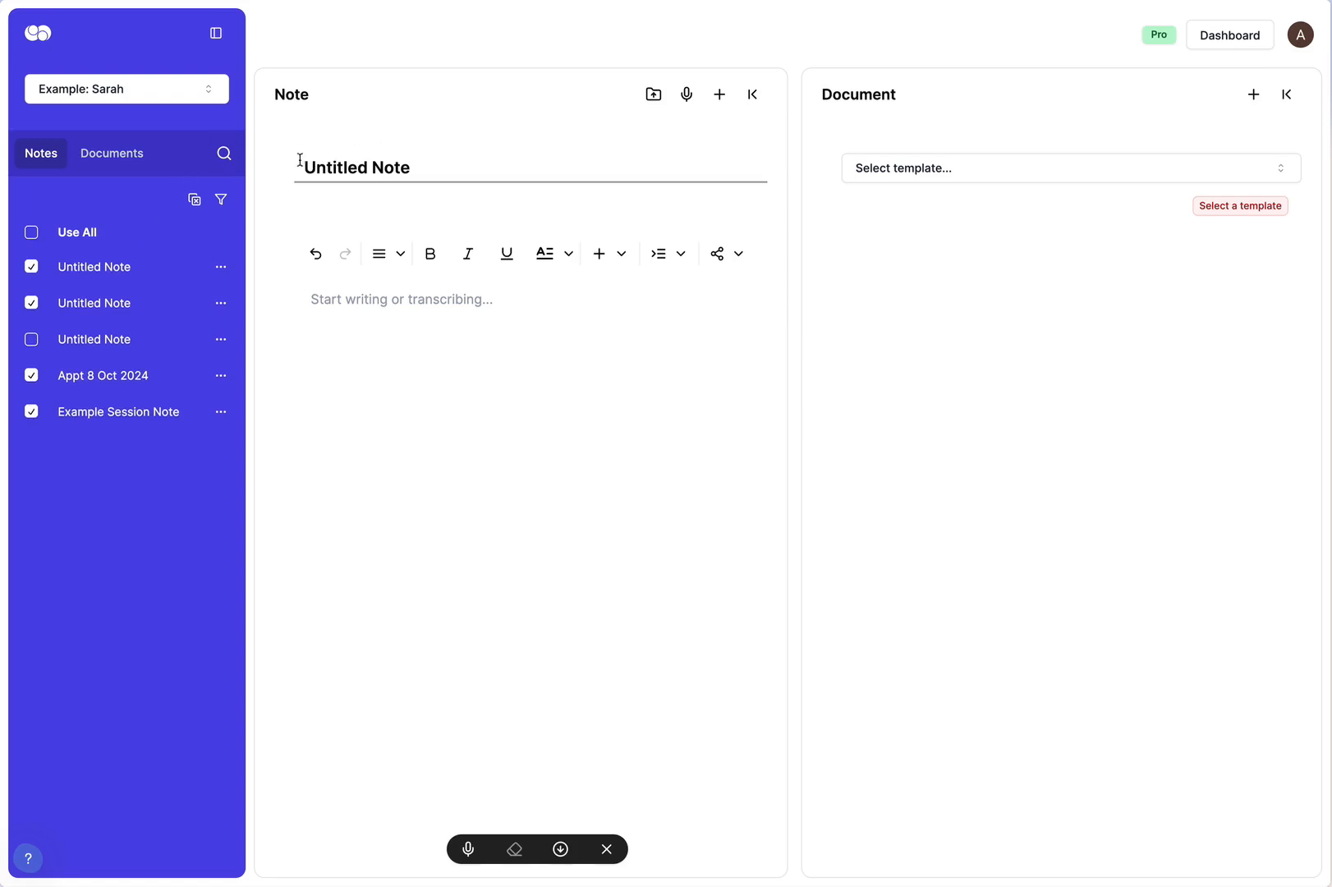
- Open the Assistant from the dashboard and view the clients it can be used with
{"action": "left_click", "coordinate": [31, 33]}
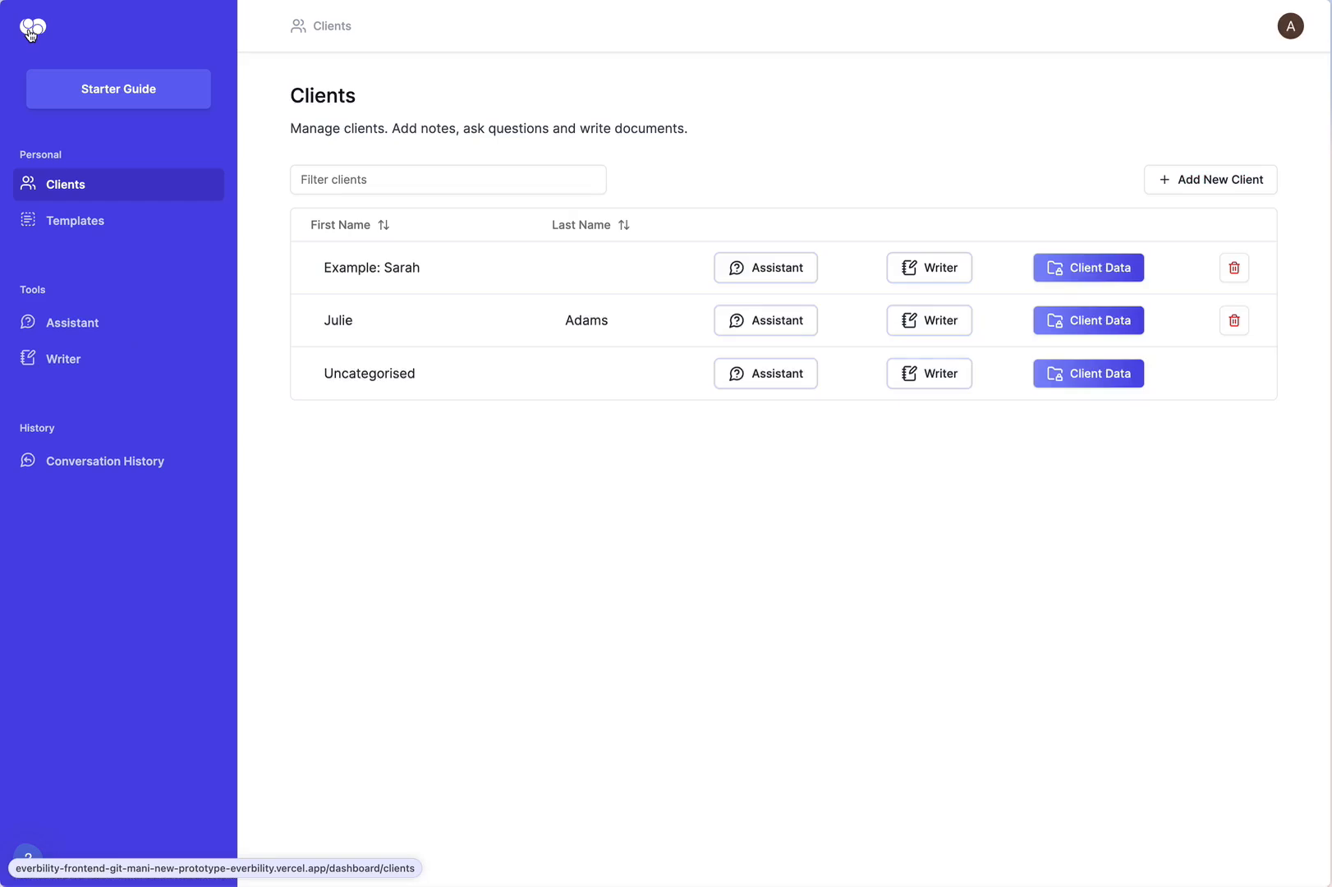
{"action": "left_click", "coordinate": [78, 325]}
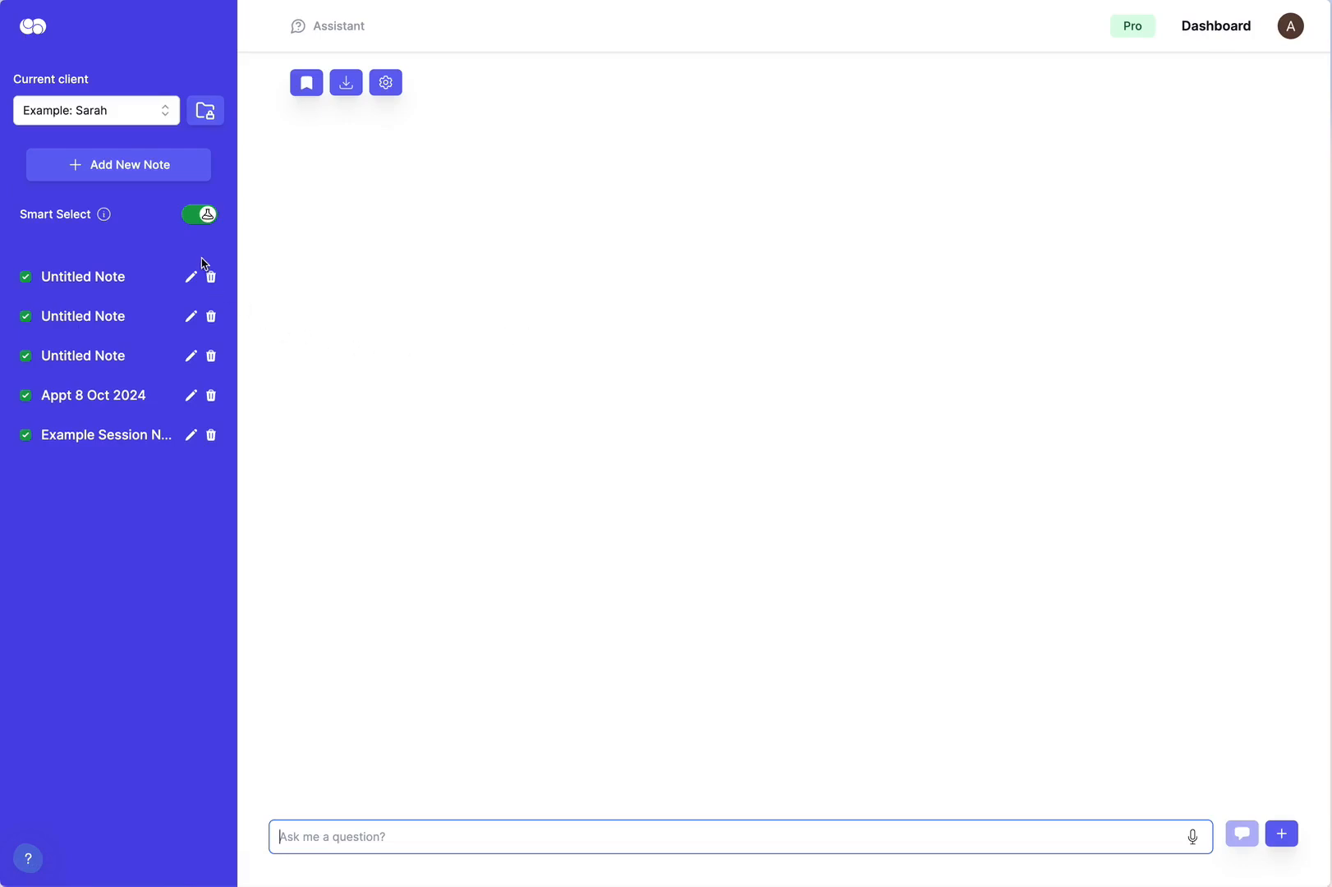
{"action": "left_click", "coordinate": [165, 126]}
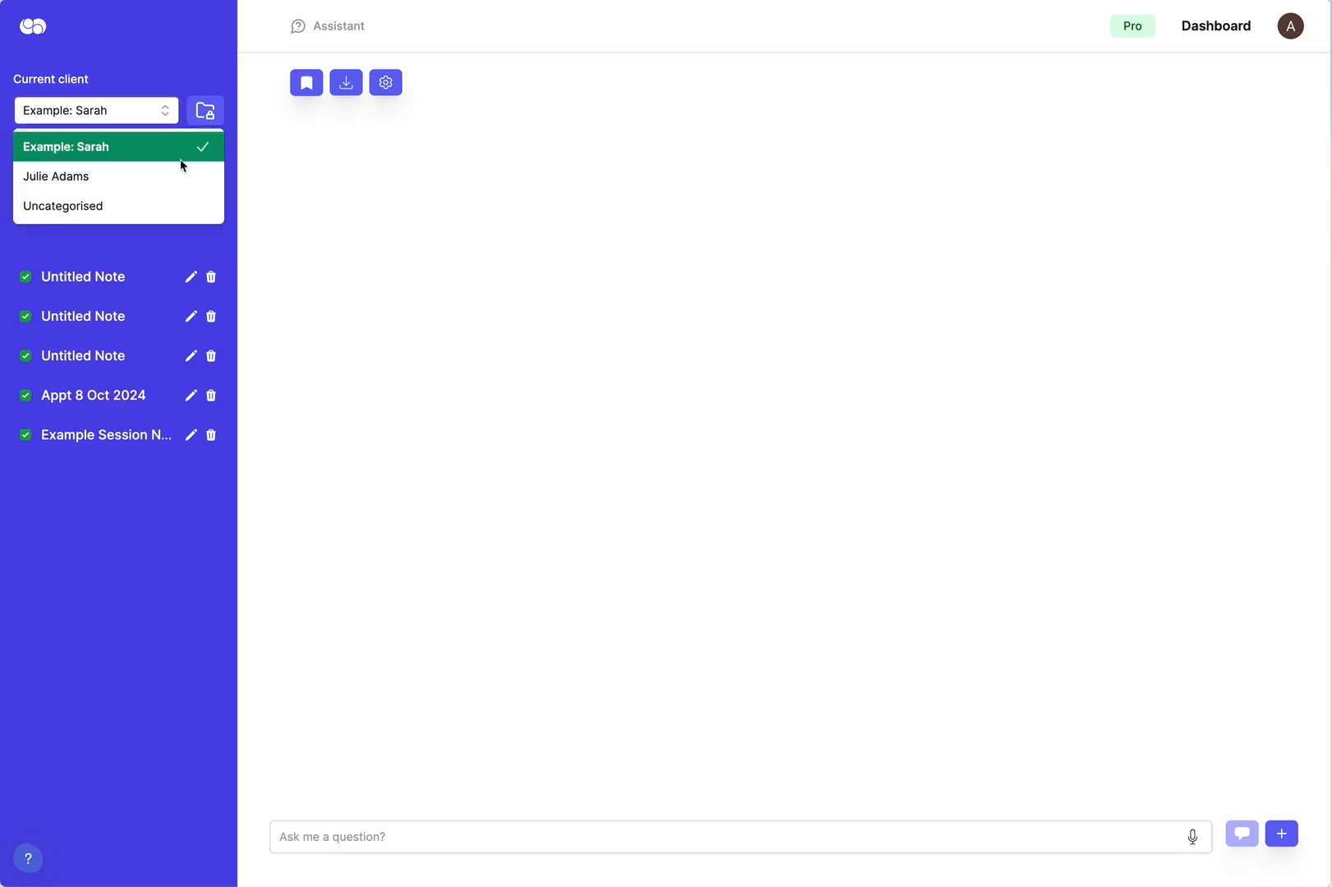
{"action": "left_click", "coordinate": [181, 630]}
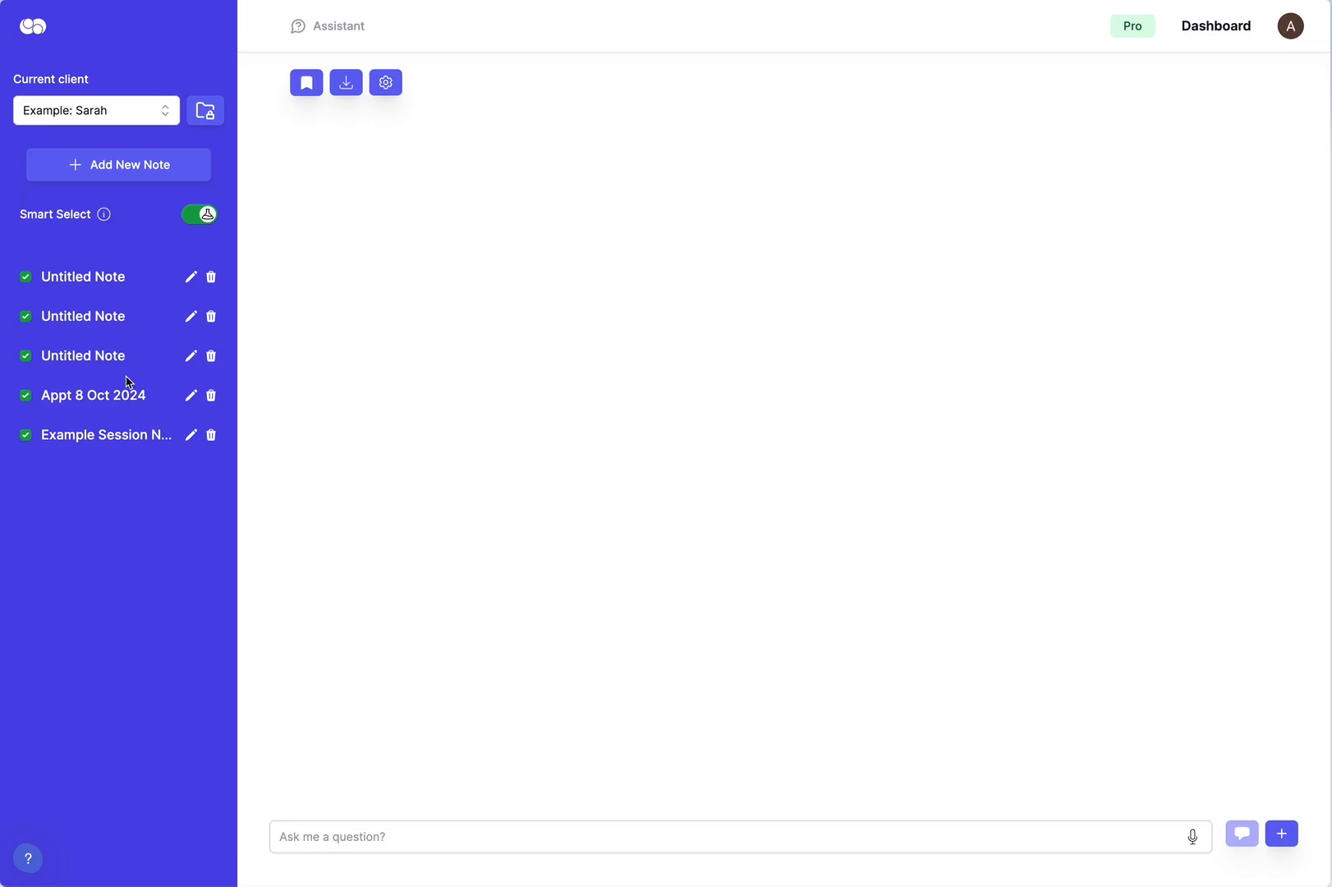
- View the custom question entry, and load the example question "Give me 5 ideas for engaging fine motor activities for a 7yo" into the prompt
{"action": "left_click", "coordinate": [307, 82]}
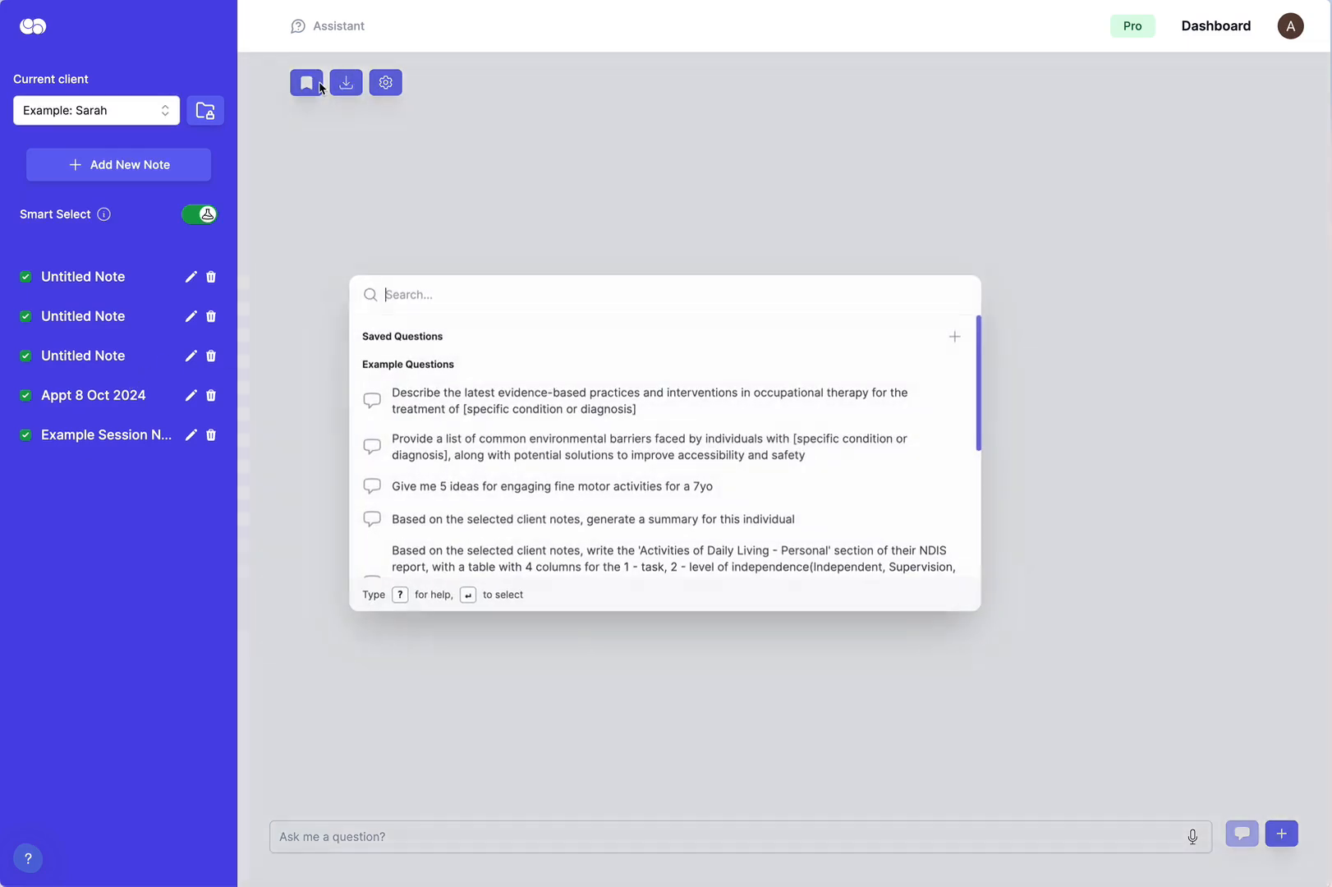
{"action": "left_click", "coordinate": [955, 337]}
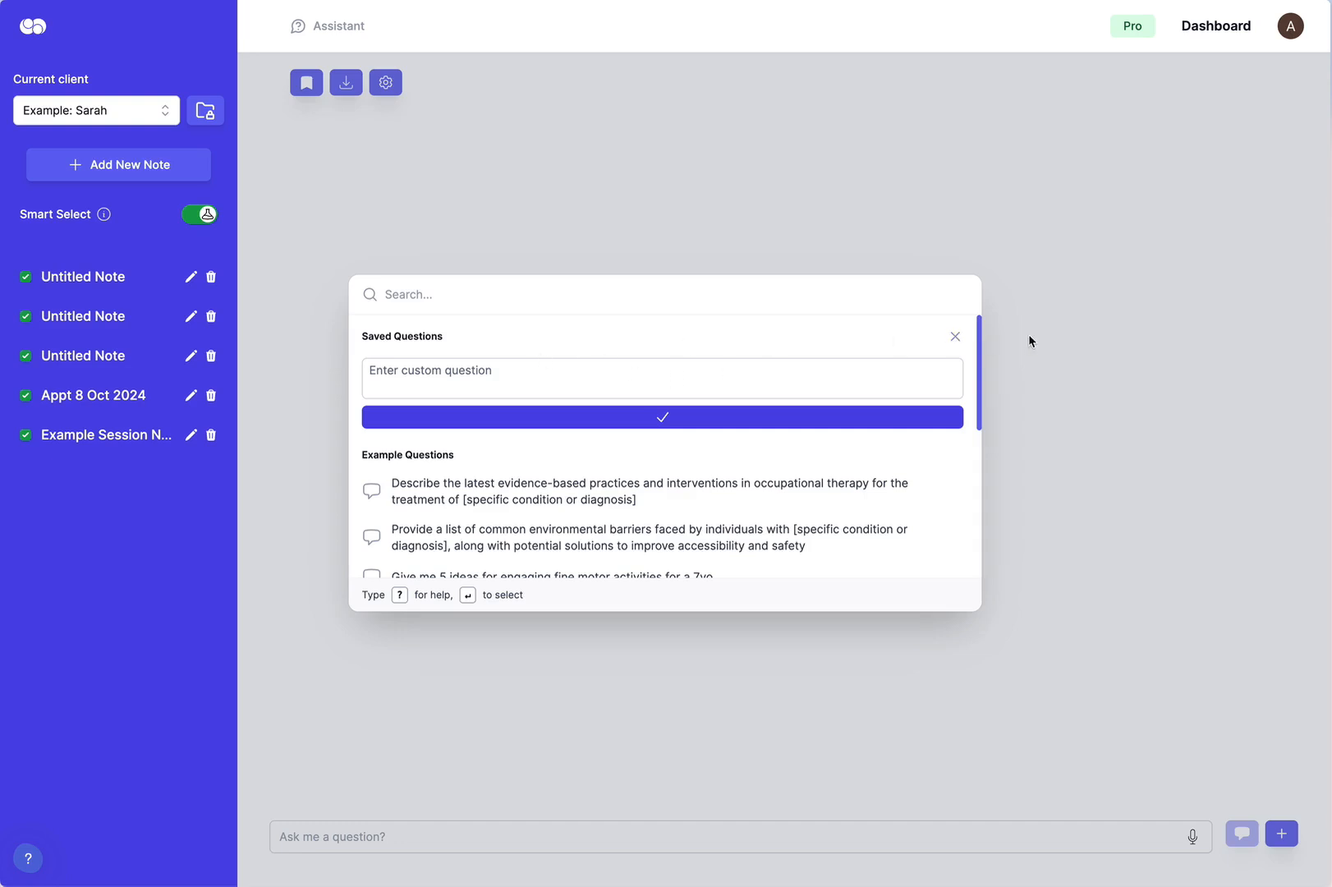
{"action": "left_click", "coordinate": [955, 337]}
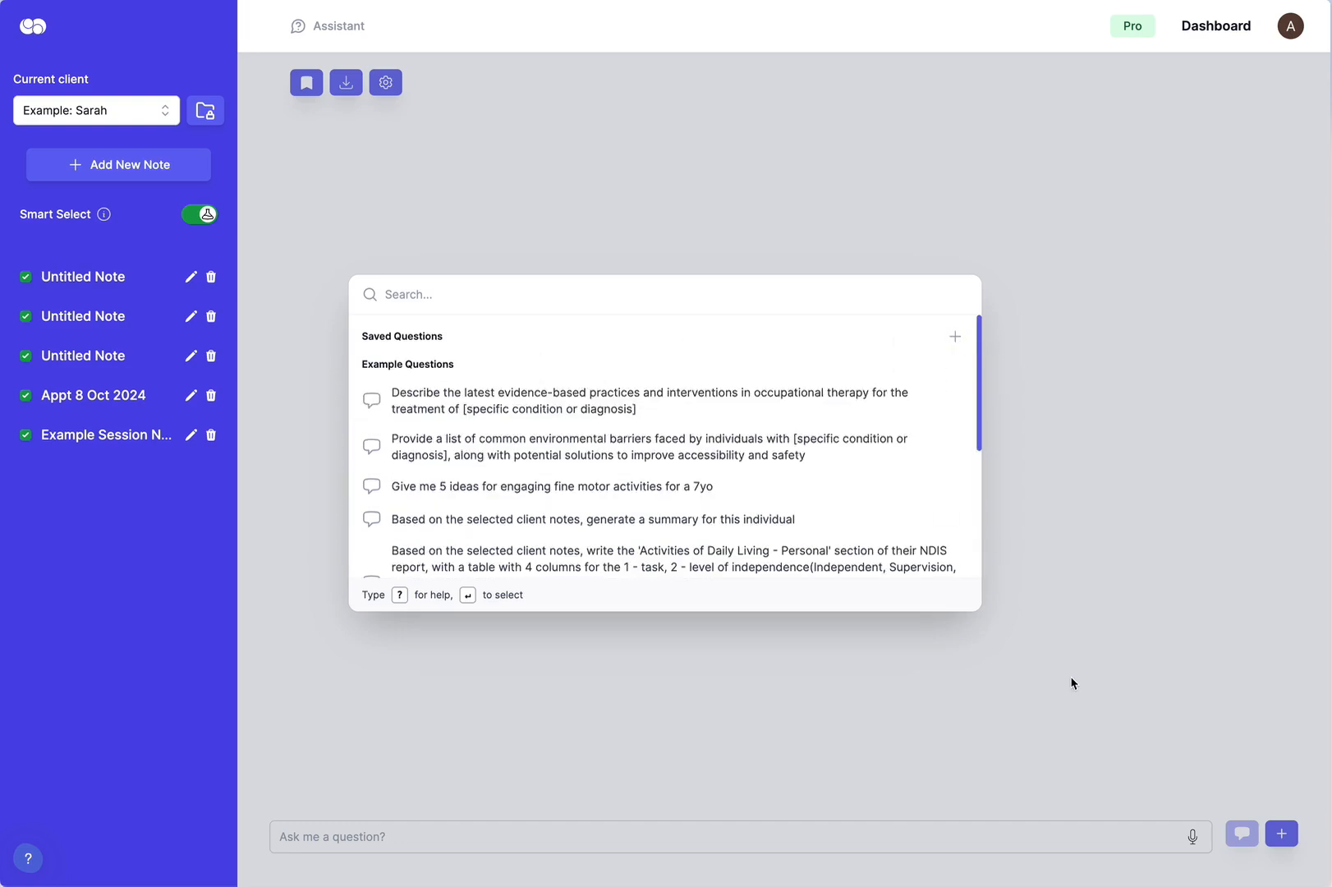
{"action": "left_click", "coordinate": [609, 491]}
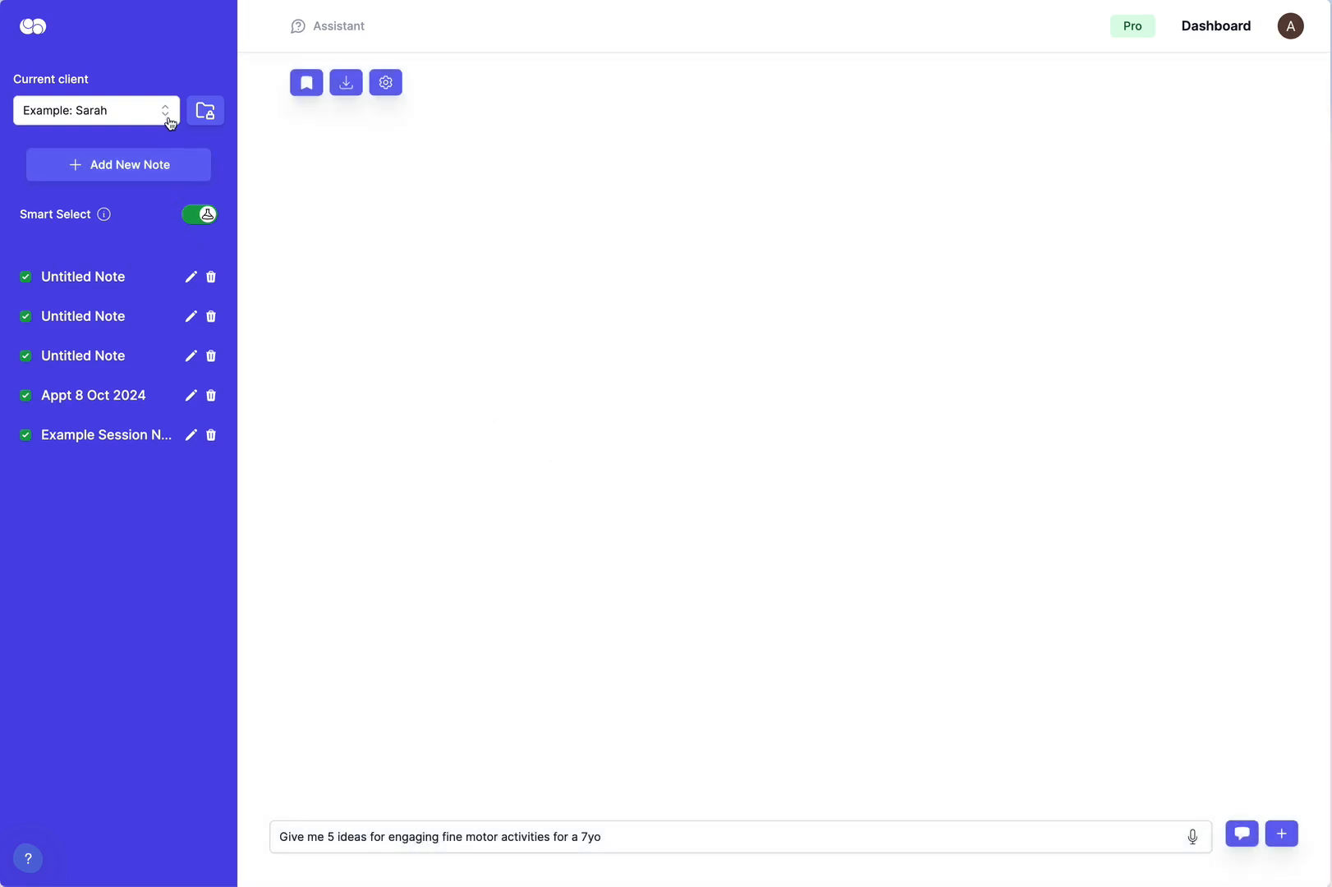
- Set the current client to Uncategorised and submit the loaded fine motor activities question
{"action": "left_click", "coordinate": [165, 118]}
{"action": "left_click", "coordinate": [65, 209]}
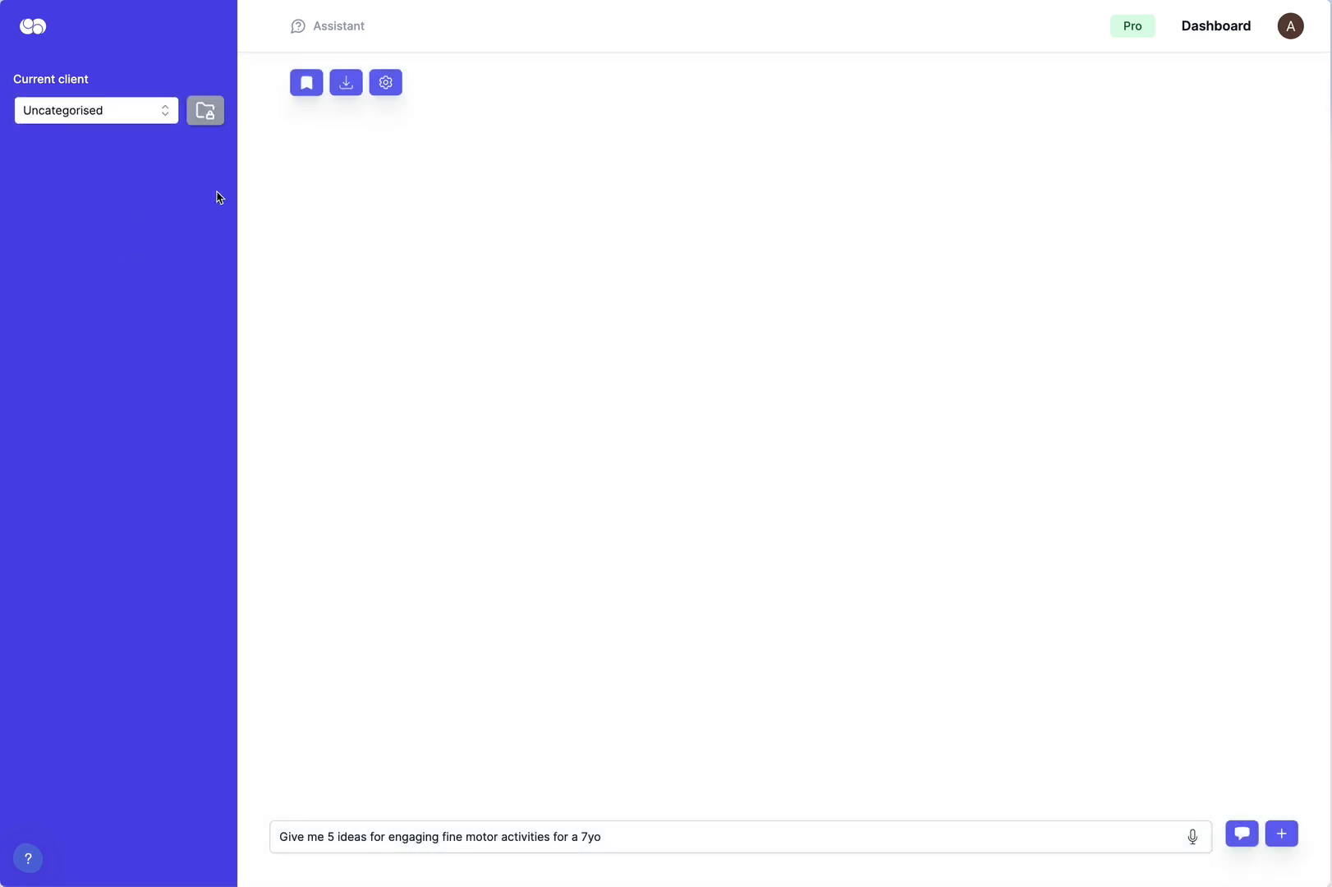
{"action": "left_click", "coordinate": [663, 837]}
{"action": "key", "text": "Return"}
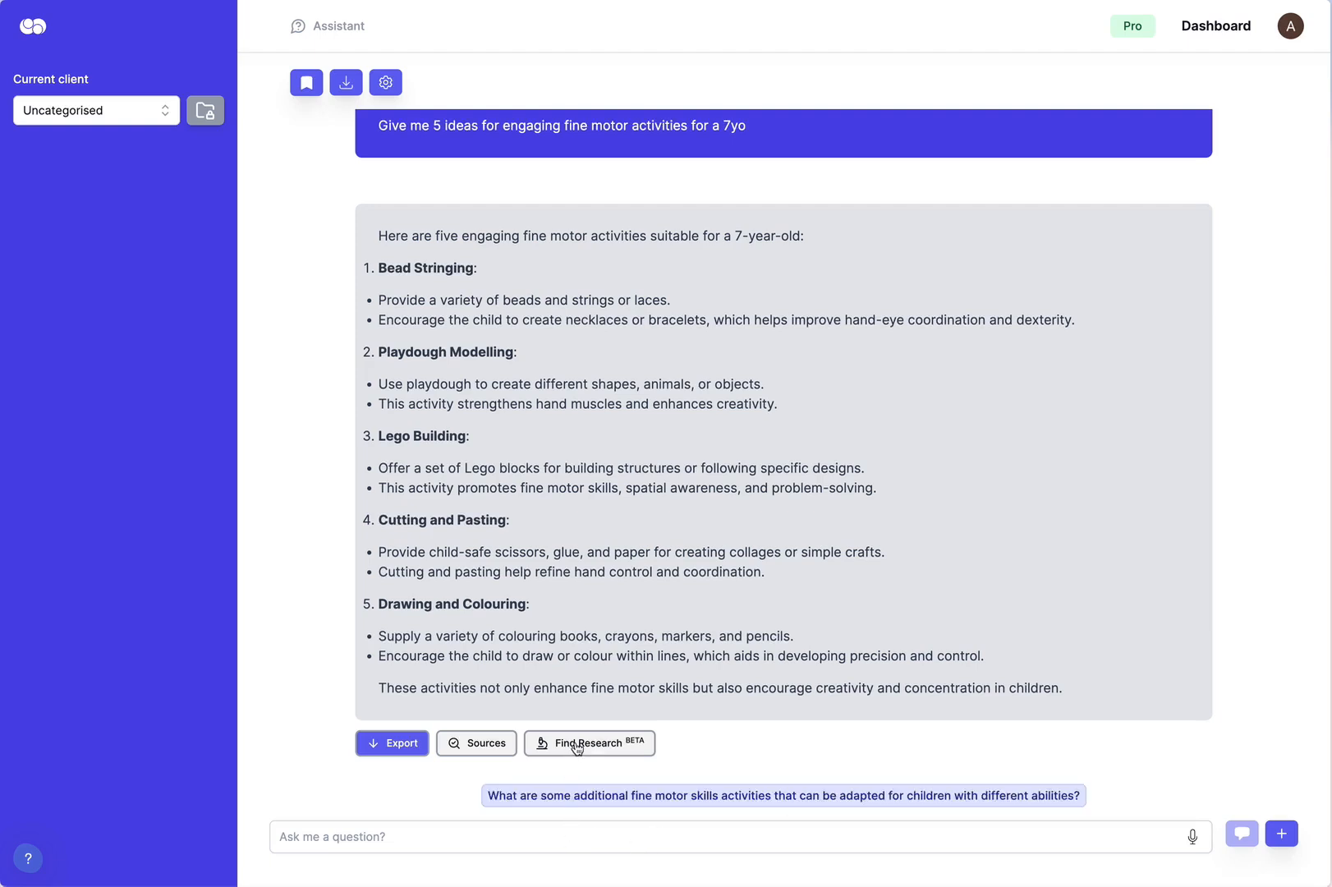
- Start a new Assistant conversation and return to the Clients dashboard
{"action": "left_click", "coordinate": [1285, 835]}
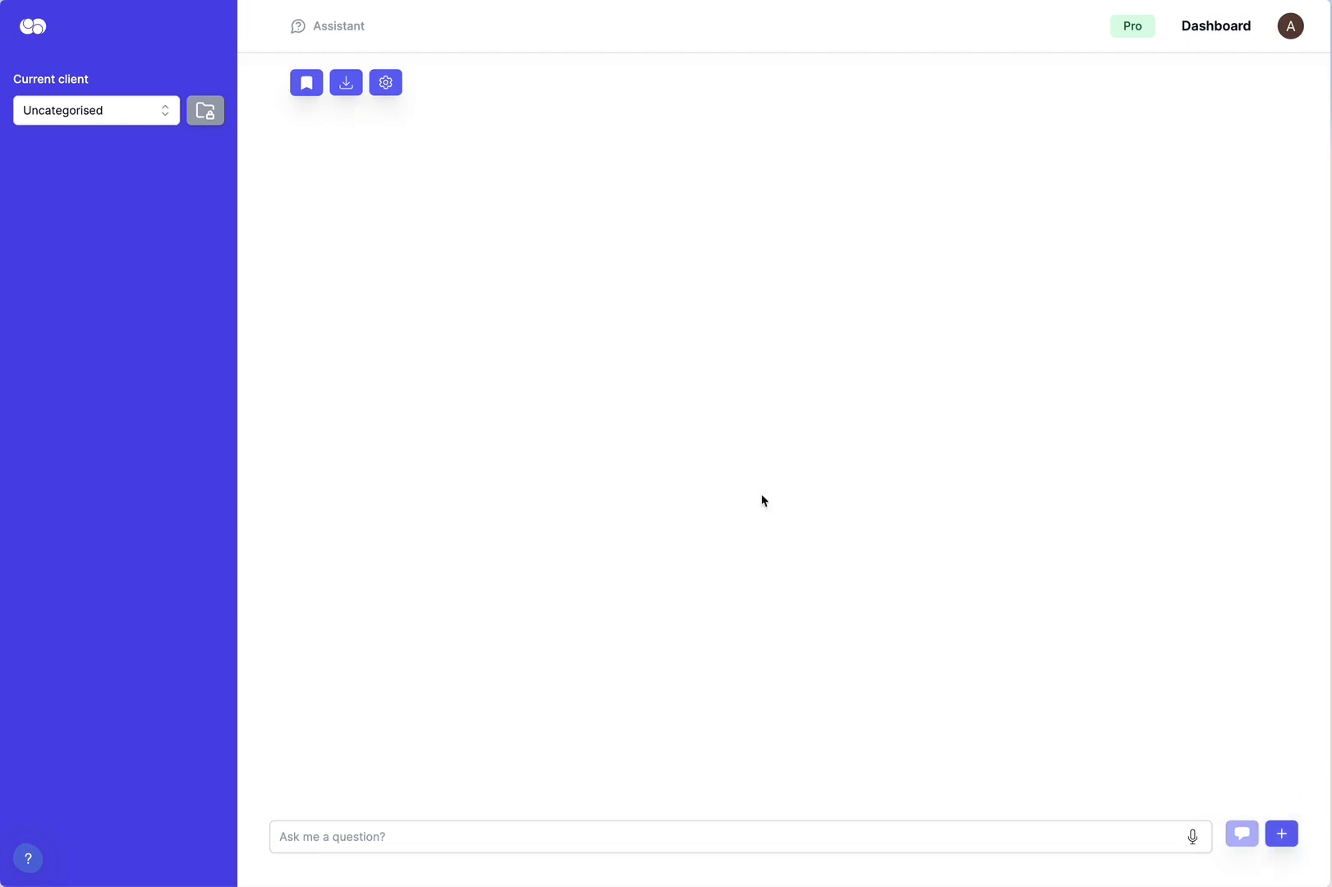
{"action": "left_click", "coordinate": [37, 35]}
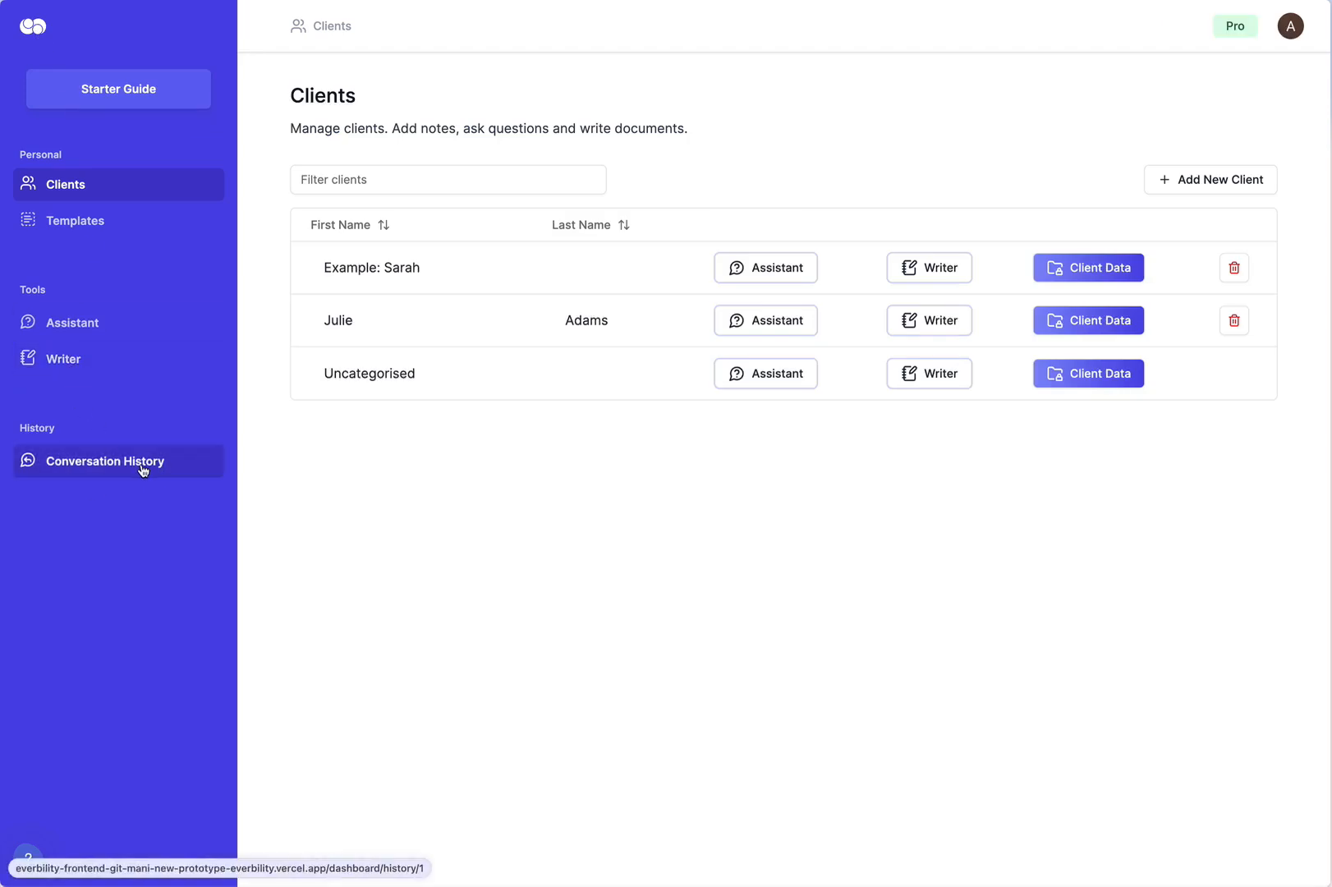
- Open the Templates list, view the community example templates available for copying, and return to the Templates list
{"action": "left_click", "coordinate": [107, 234]}
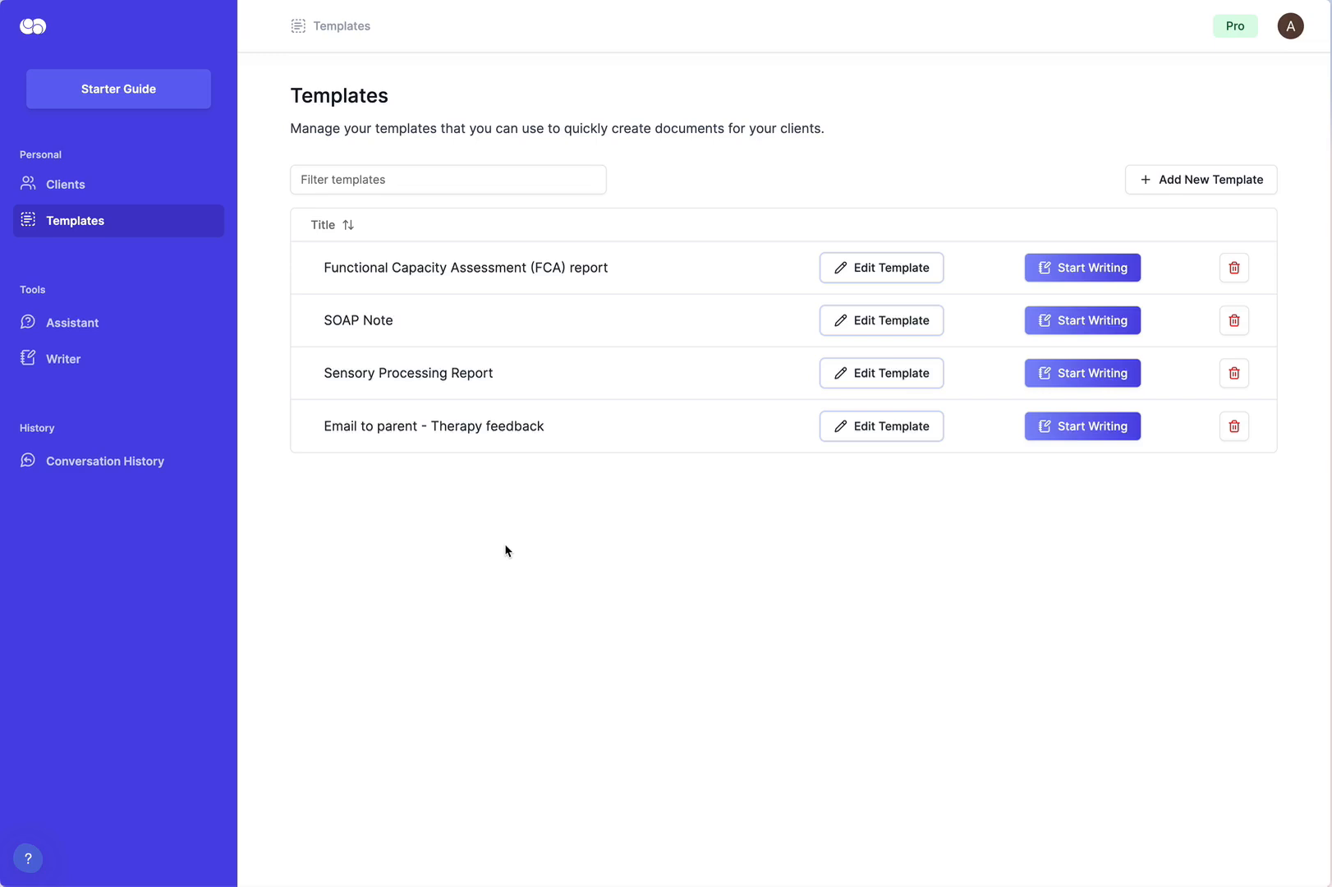
{"action": "left_click", "coordinate": [1155, 182]}
{"action": "left_click", "coordinate": [578, 455]}
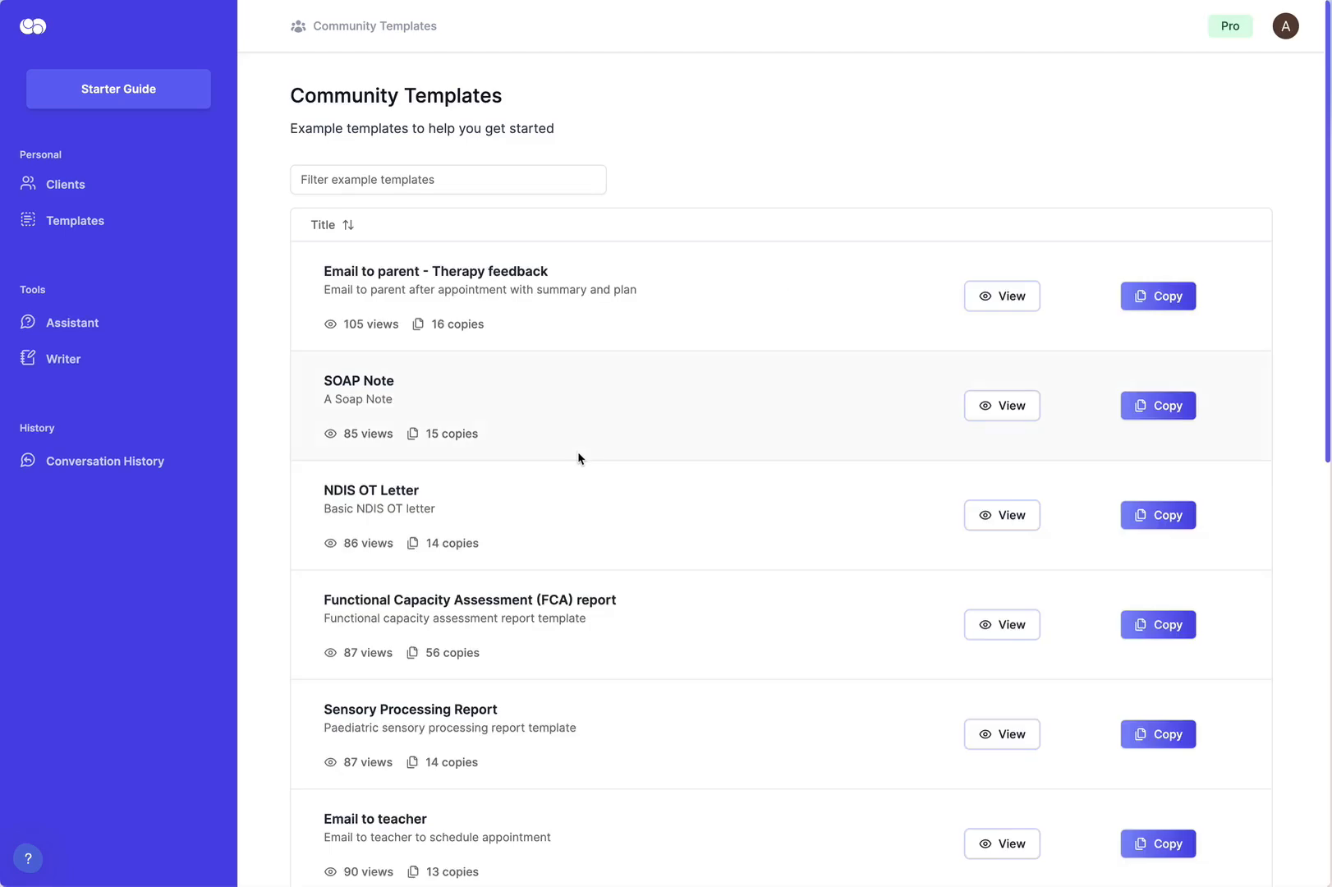
{"action": "left_click", "coordinate": [122, 230]}
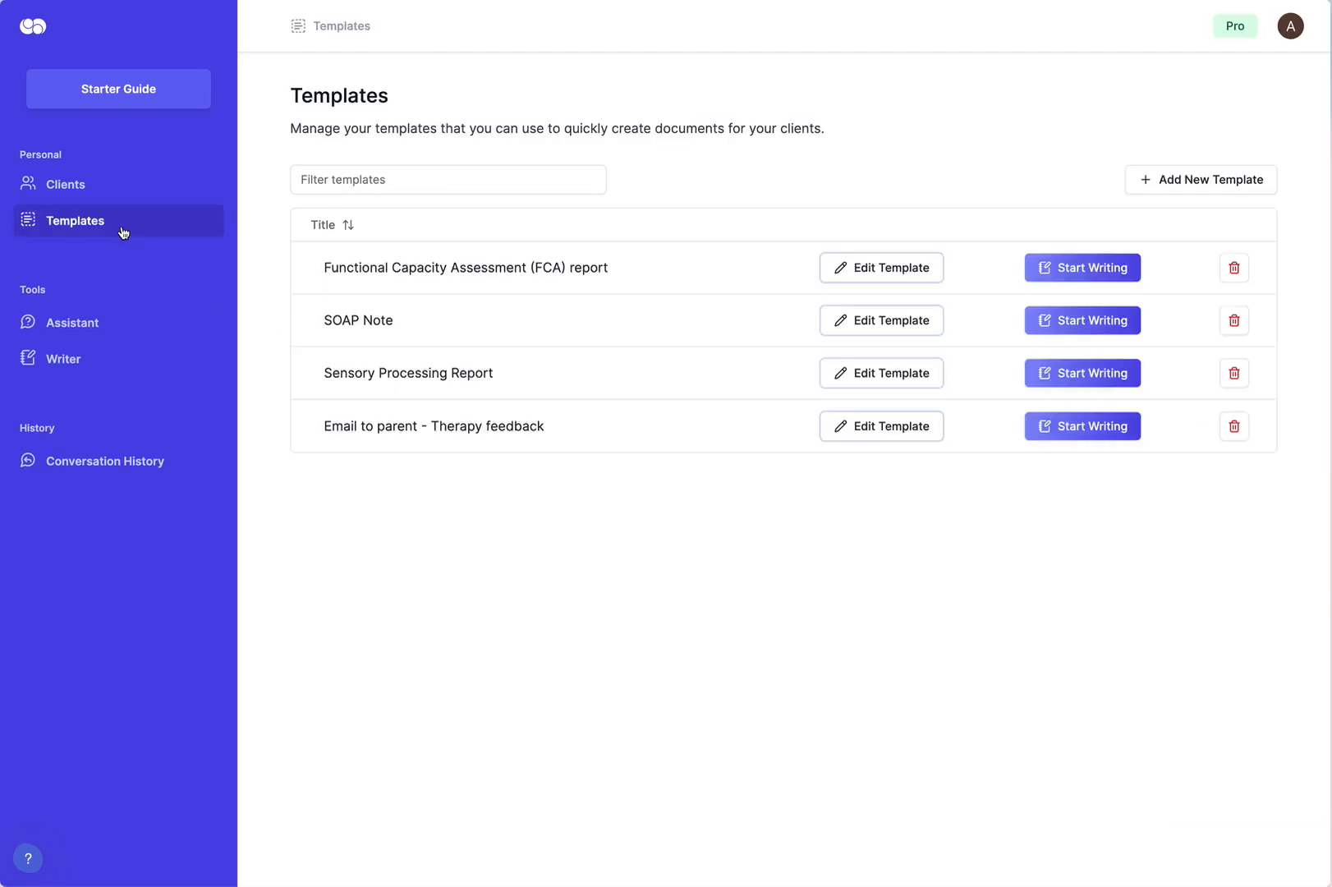
- Add a new blank template from scratch and return to the Templates list
{"action": "left_click", "coordinate": [1157, 189]}
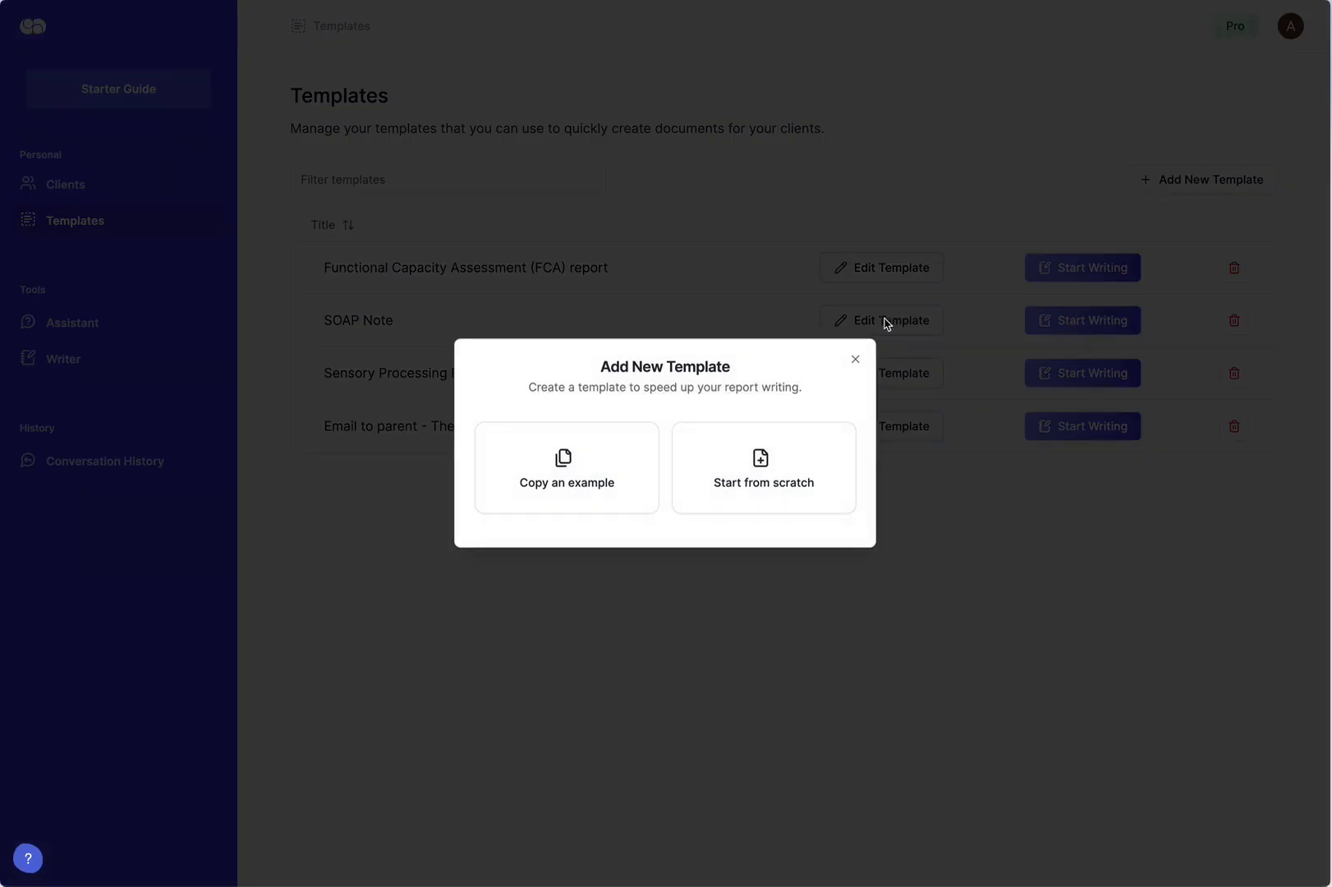
{"action": "left_click", "coordinate": [729, 491]}
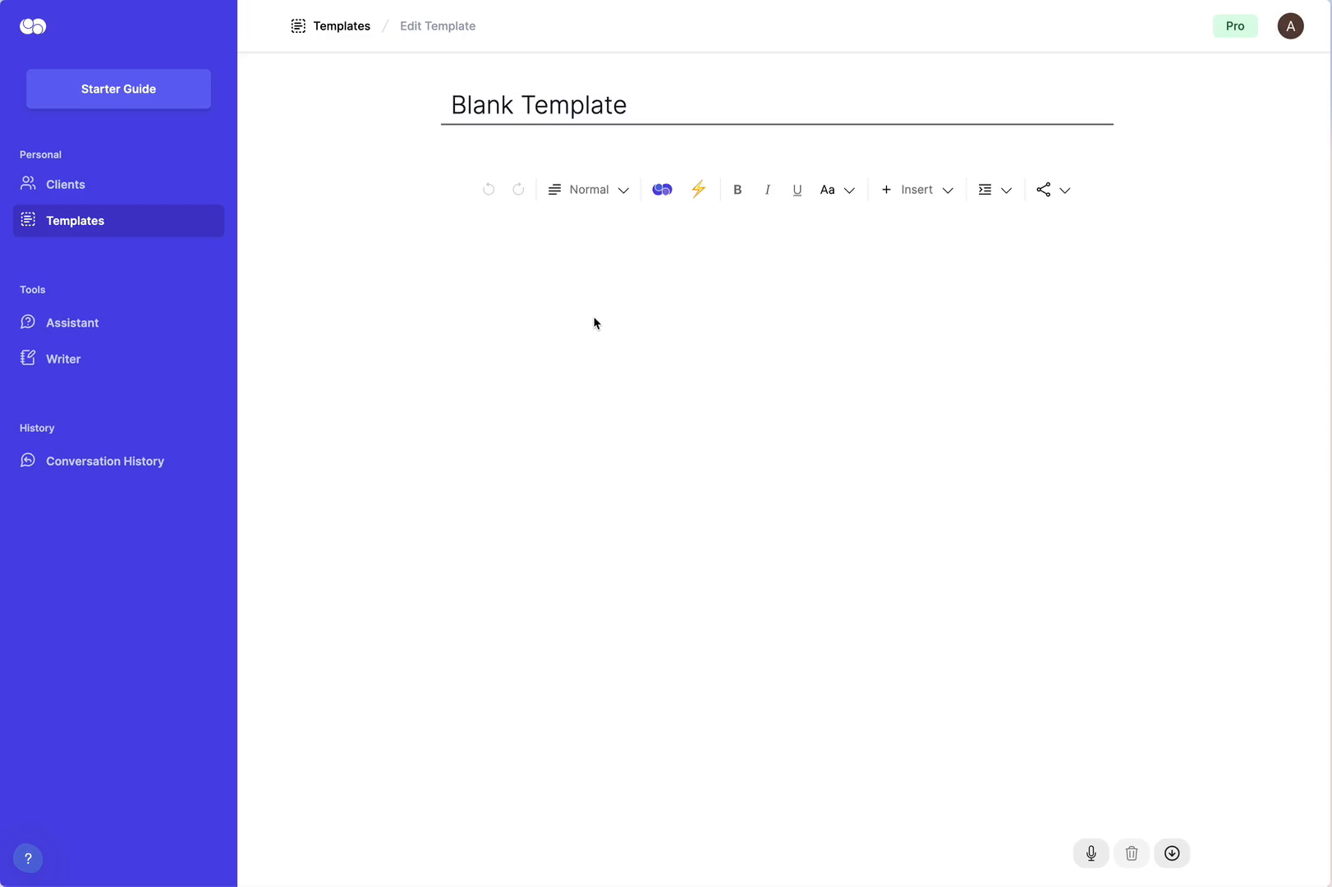
{"action": "left_click", "coordinate": [172, 234]}
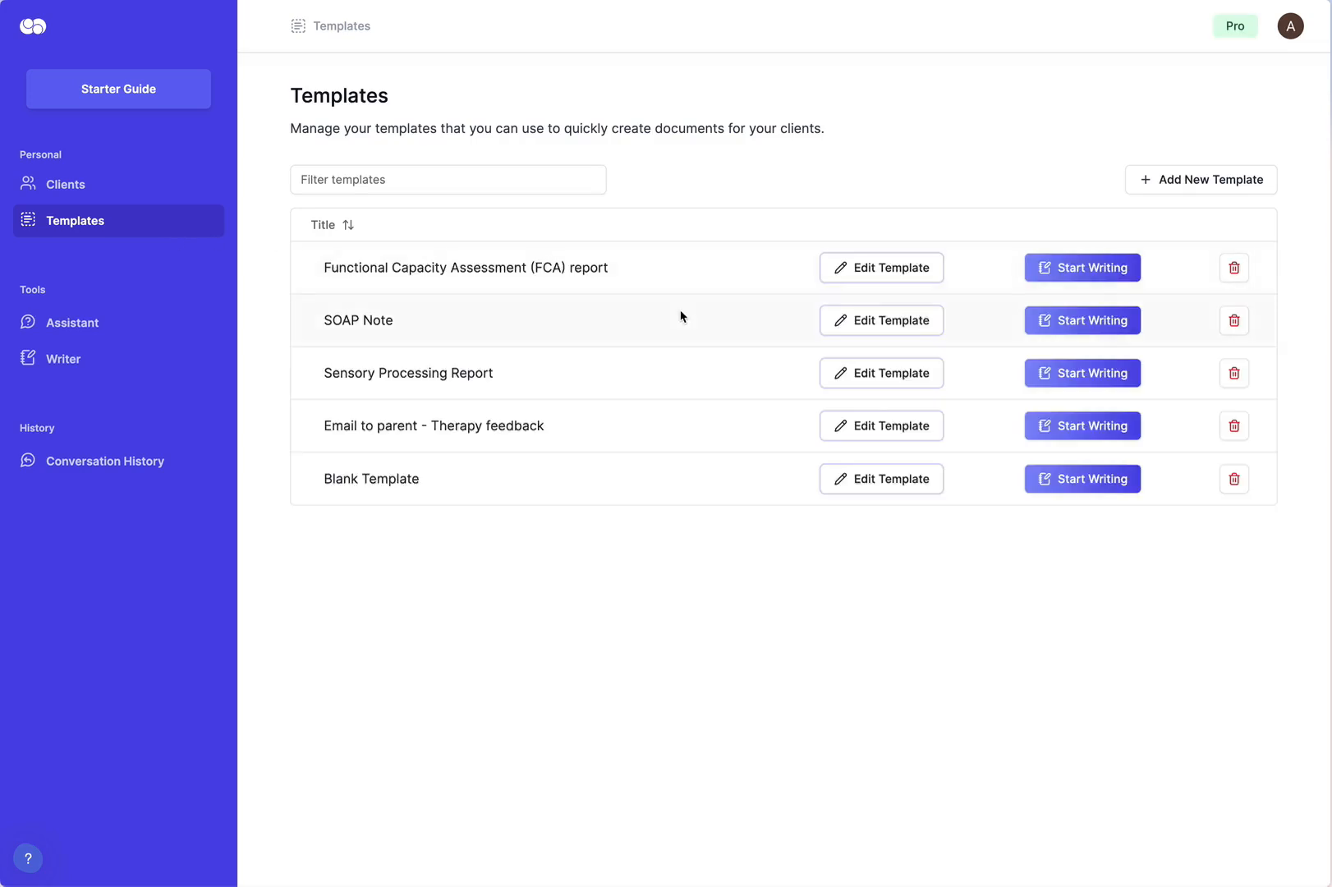
- Open the Functional Capacity Assessment (FCA) report template for editing and delete the Last Name merge tag from the Name line
{"action": "left_click", "coordinate": [859, 280]}
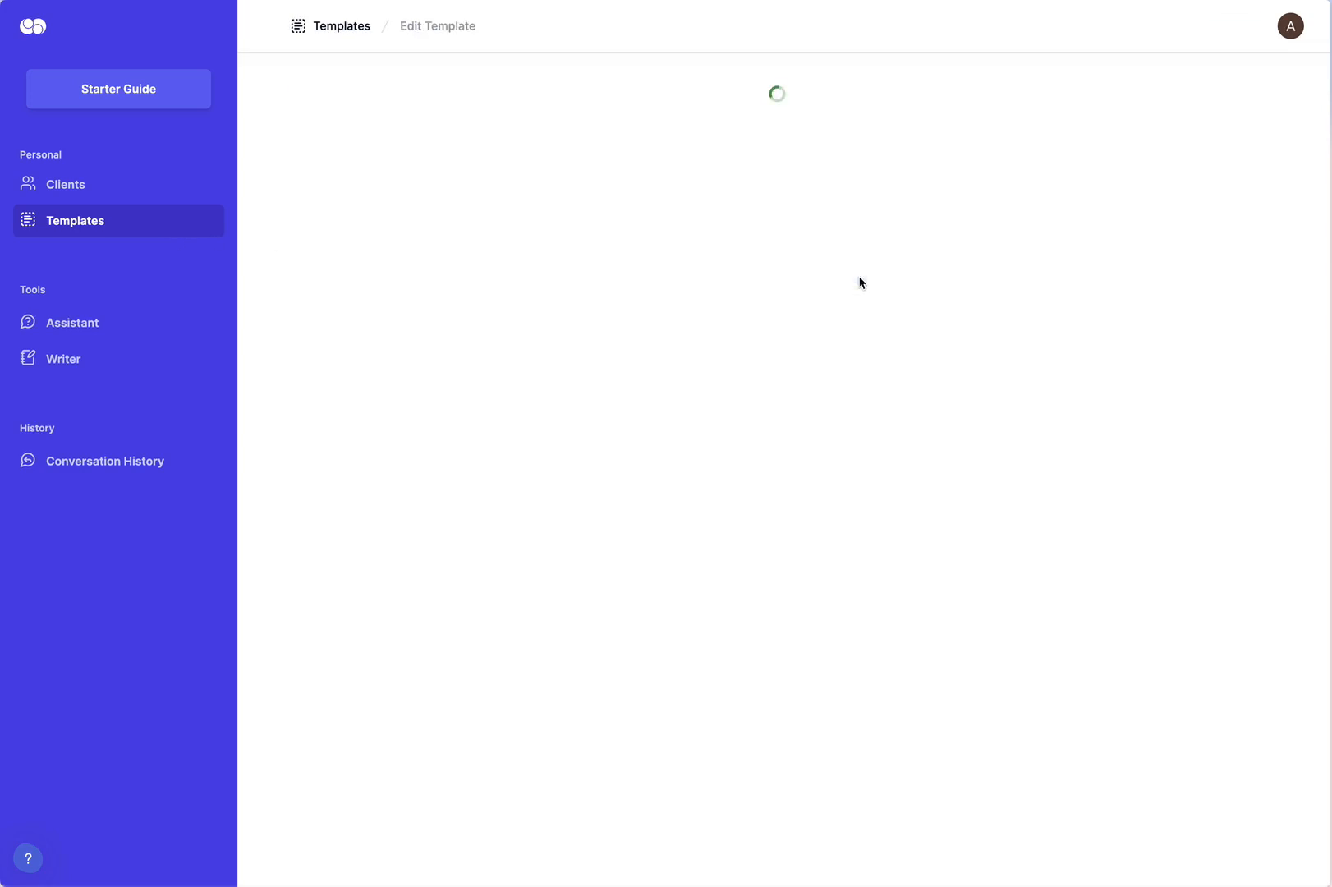
{"action": "scroll", "coordinate": [859, 431], "scroll_direction": "down", "scroll_amount": 2}
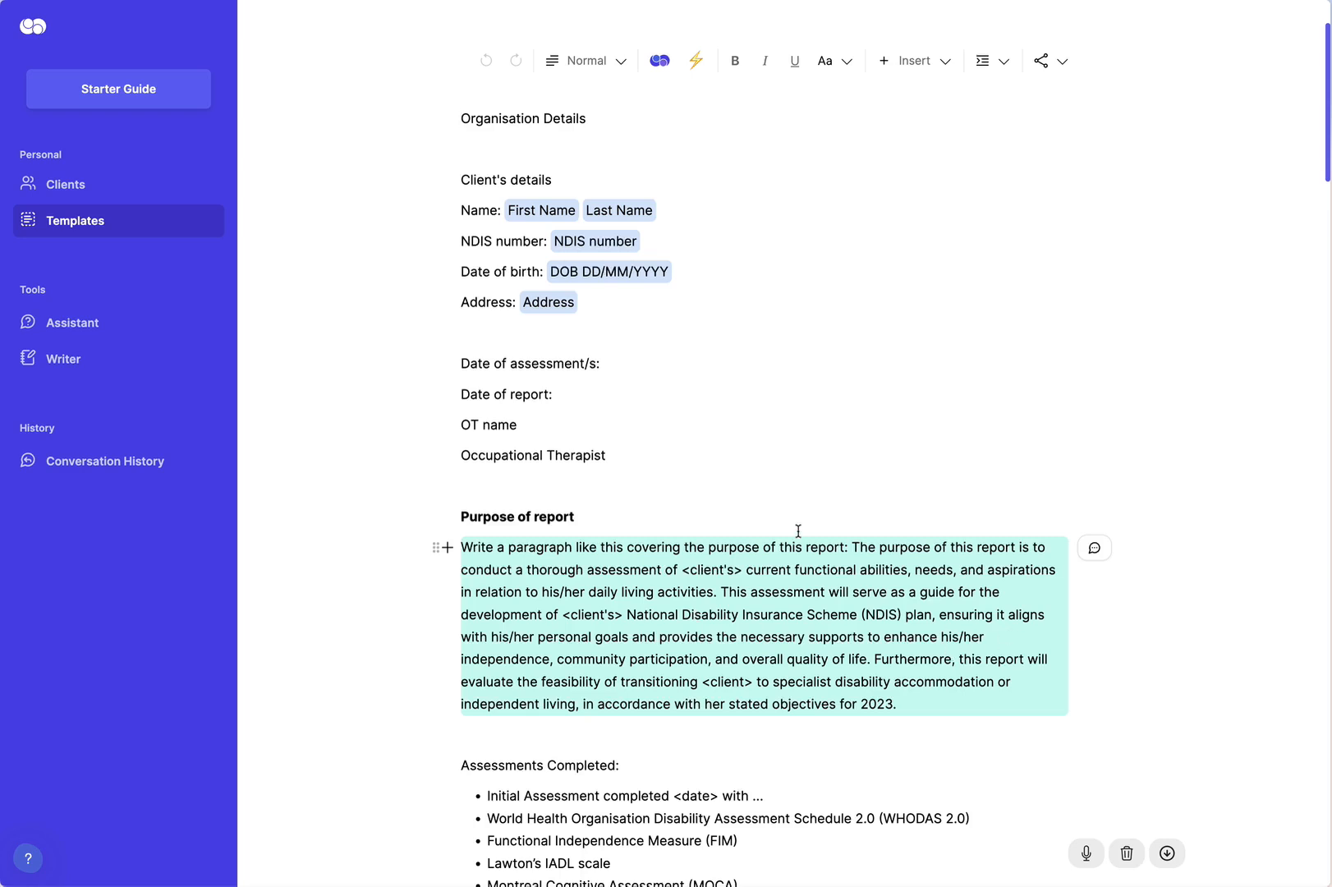
{"action": "left_click", "coordinate": [685, 208]}
{"action": "key", "text": "BackSpace"}
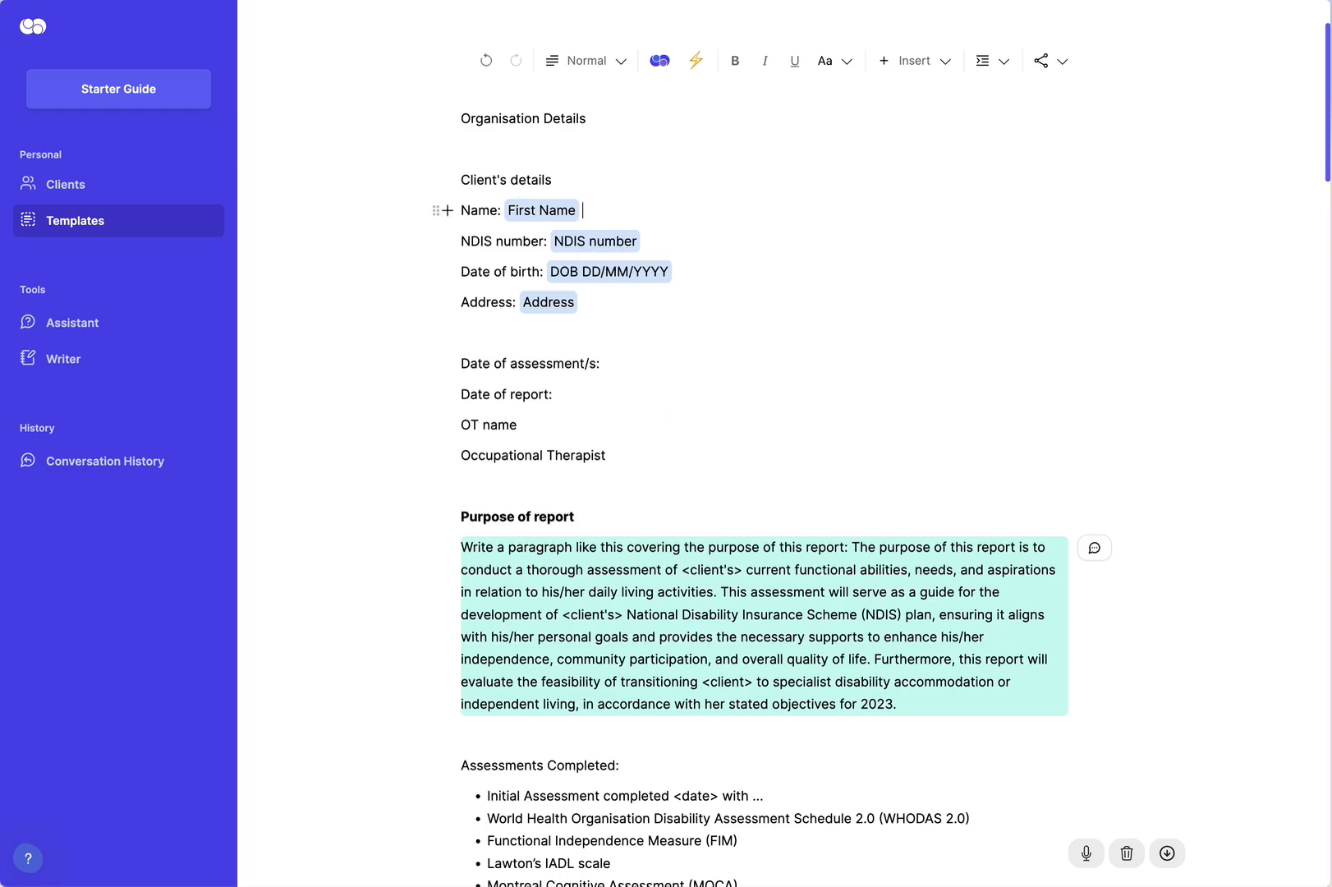
- Insert the Last Name merge tag after the First Name tag on the Name line
{"action": "left_click", "coordinate": [447, 210]}
{"action": "mouse_move", "coordinate": [458, 271]}
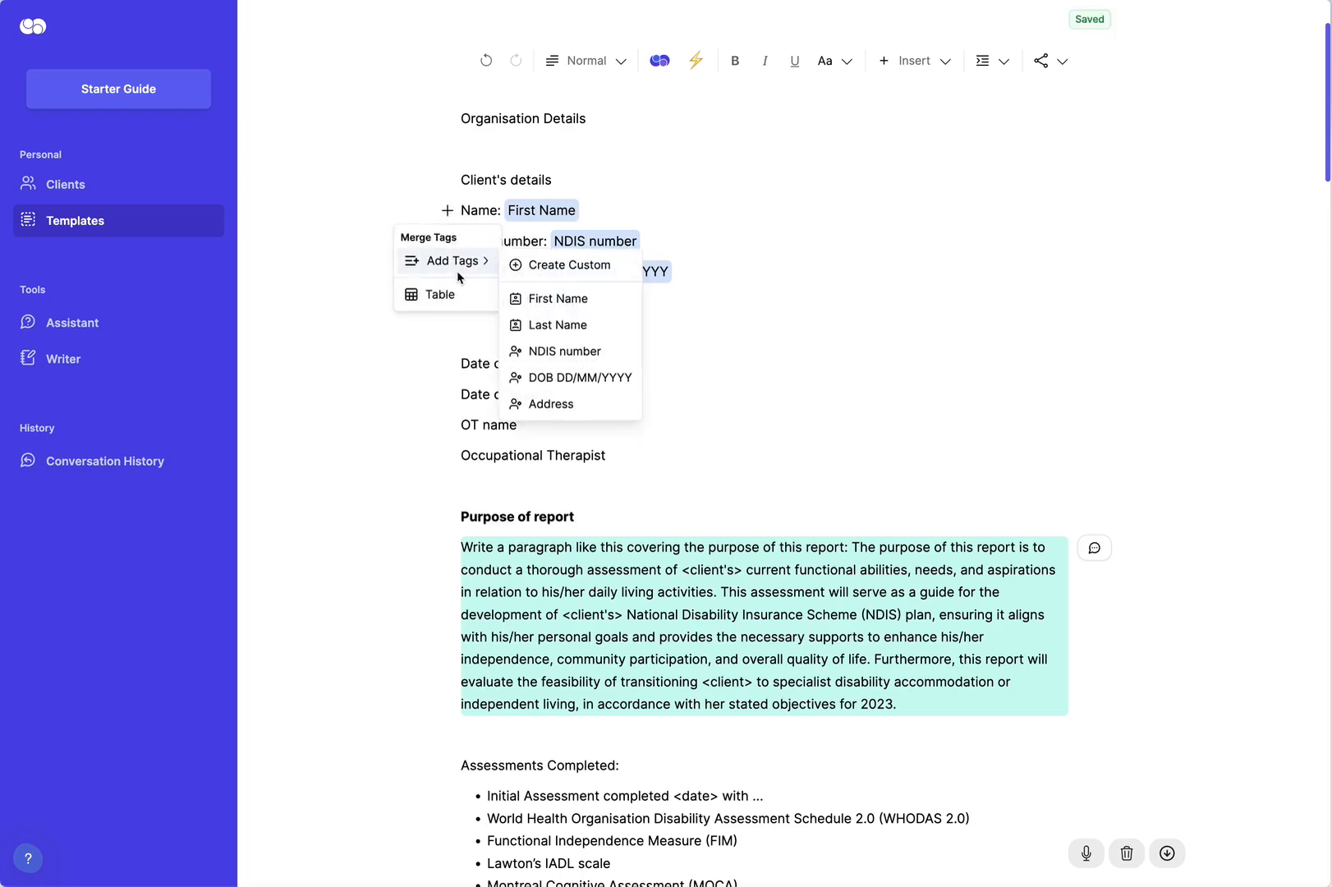
{"action": "left_click", "coordinate": [543, 324]}
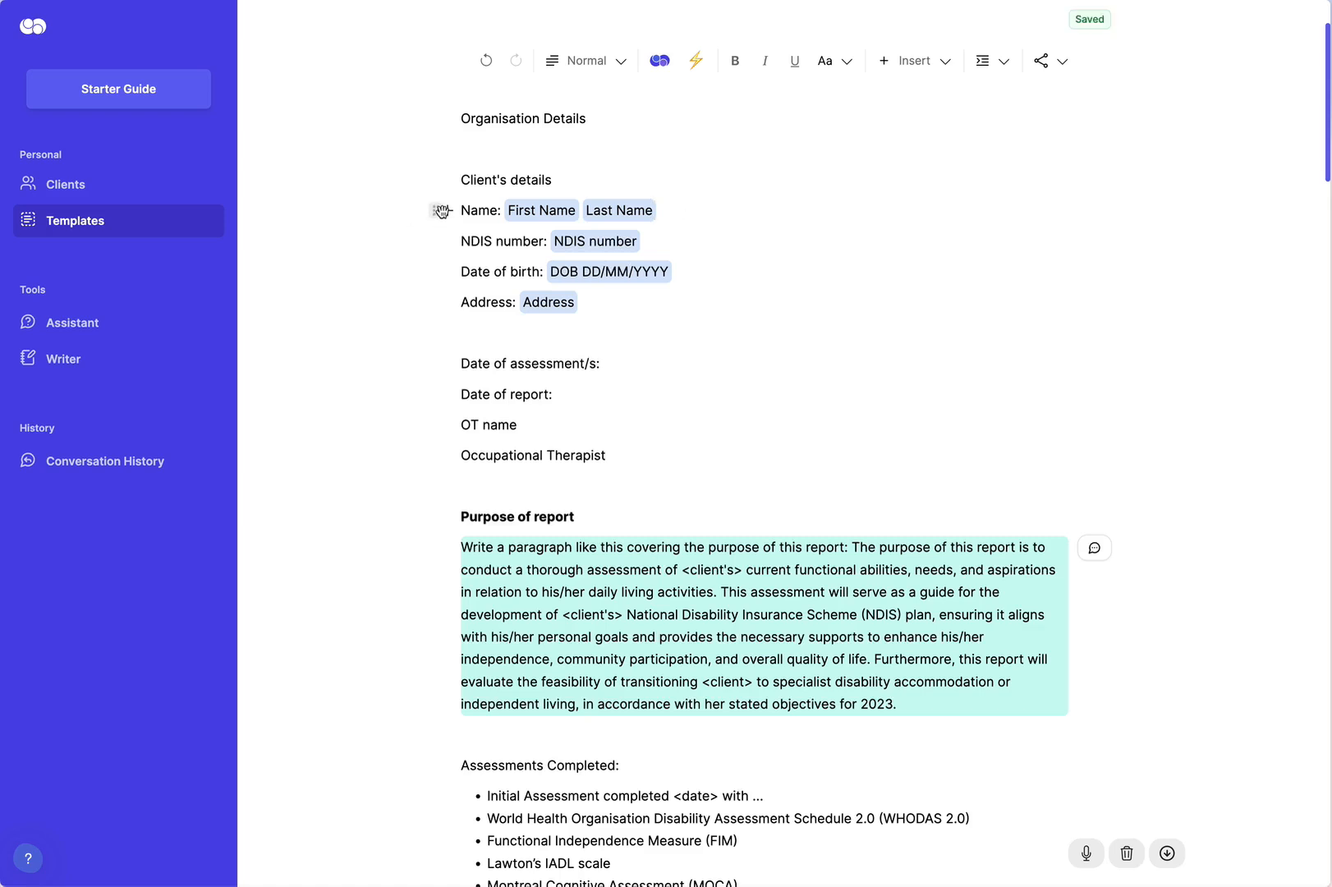
- View the available merge tags and the form for creating a custom tag, and close it without saving
{"action": "left_click", "coordinate": [441, 211]}
{"action": "mouse_move", "coordinate": [450, 261]}
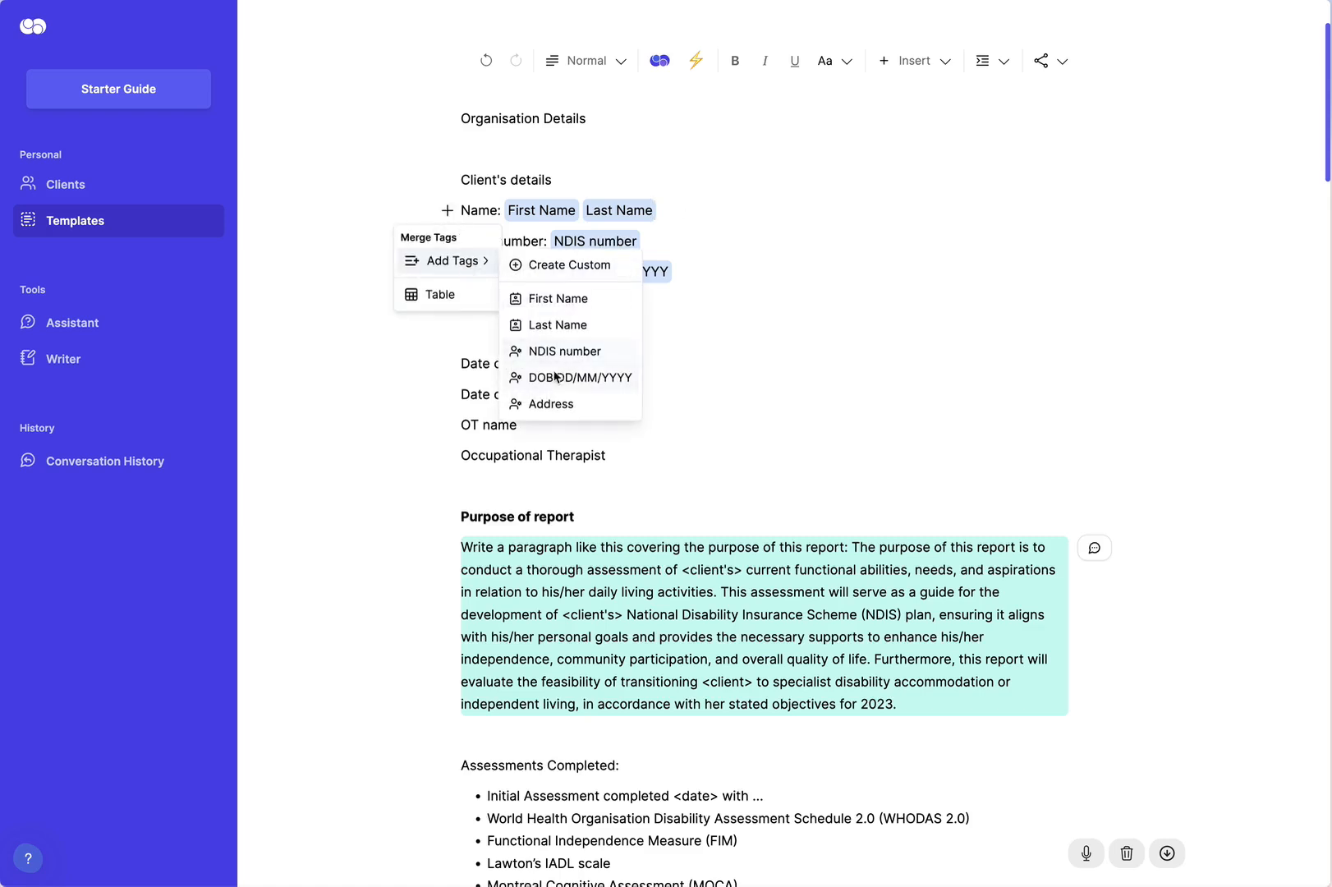
{"action": "left_click", "coordinate": [569, 264]}
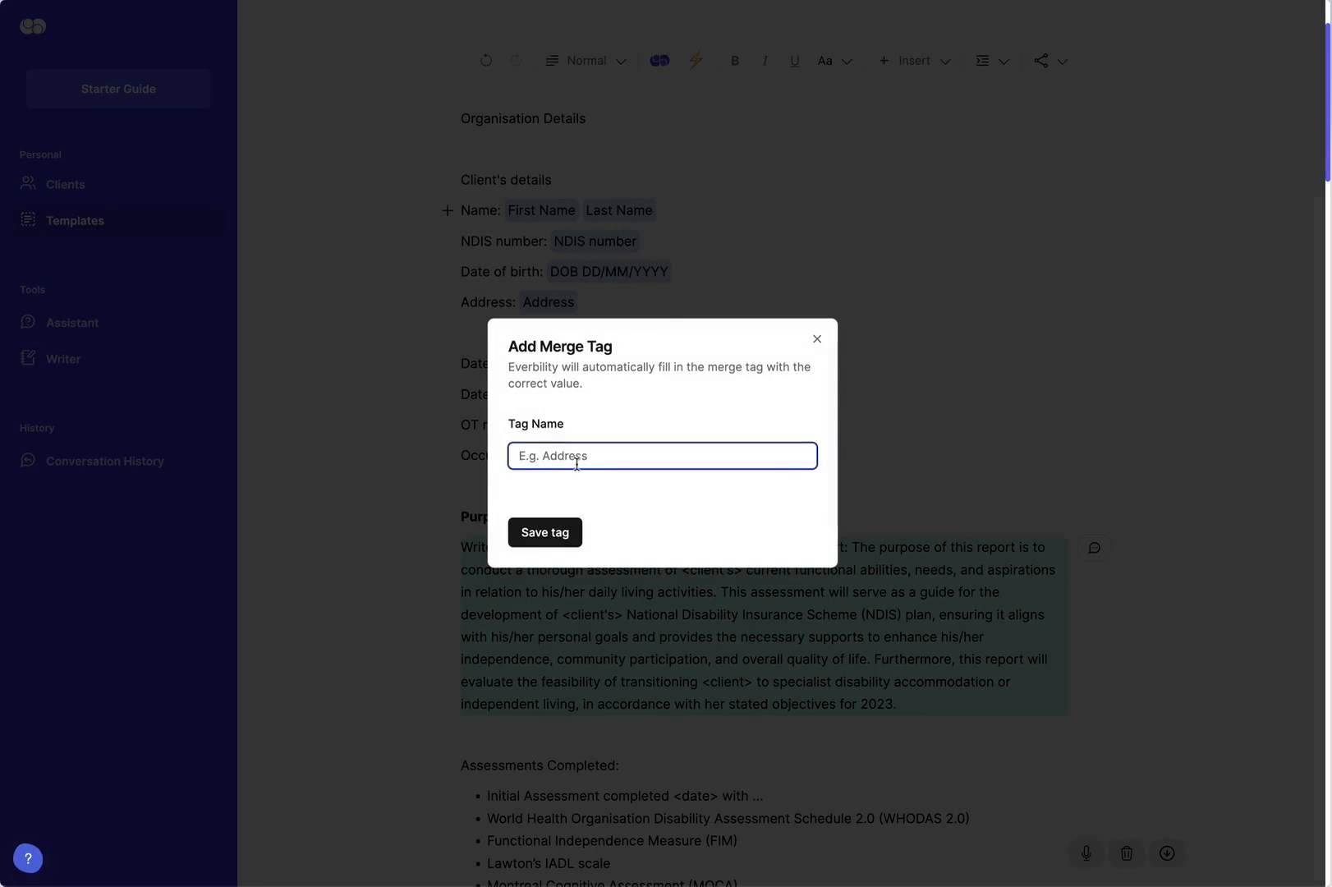
{"action": "left_click", "coordinate": [816, 339]}
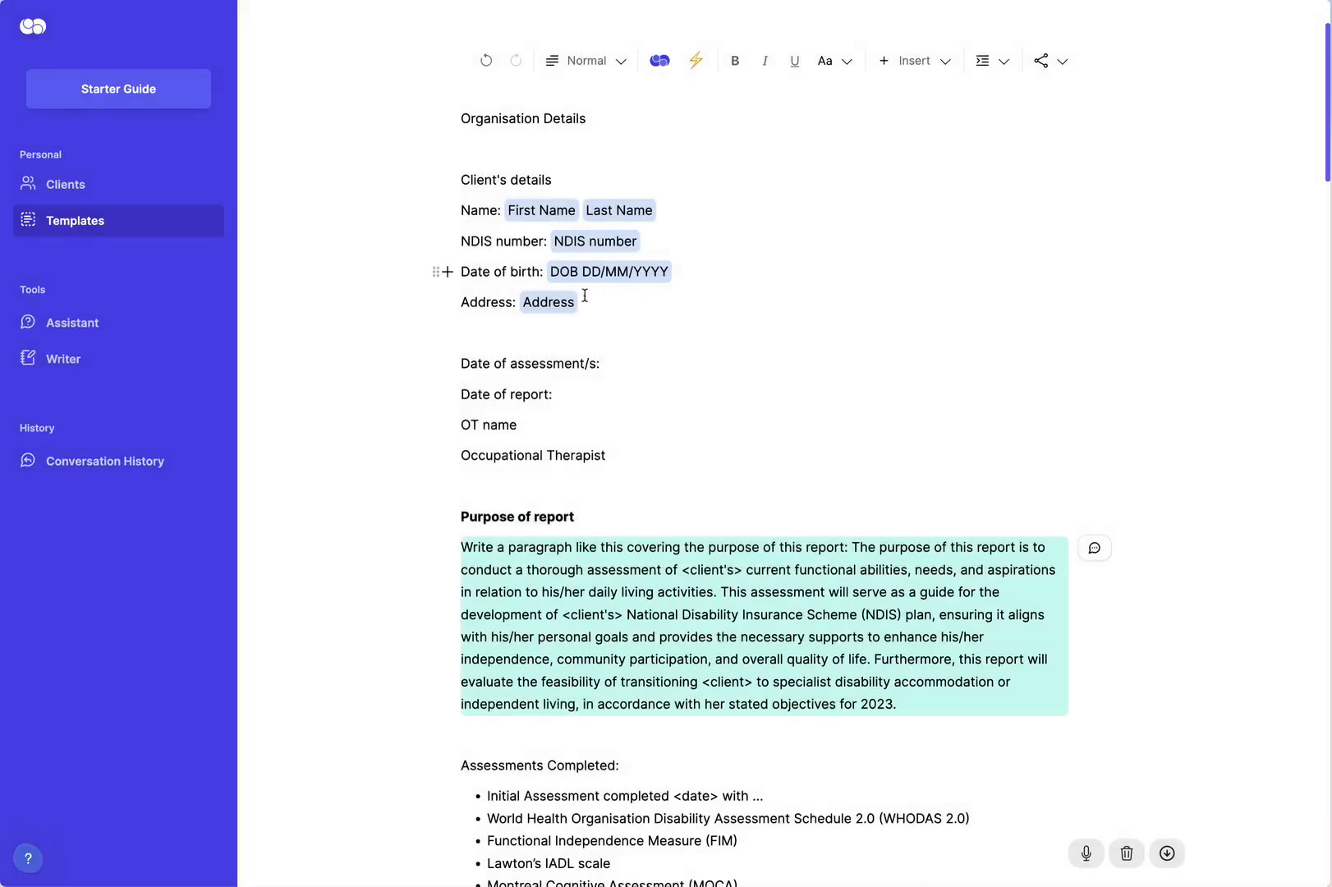
- Examine the instruction paragraph under Purpose of report, selecting its text and clearing the selection
{"action": "scroll", "coordinate": [664, 446], "scroll_direction": "down", "scroll_amount": 5}
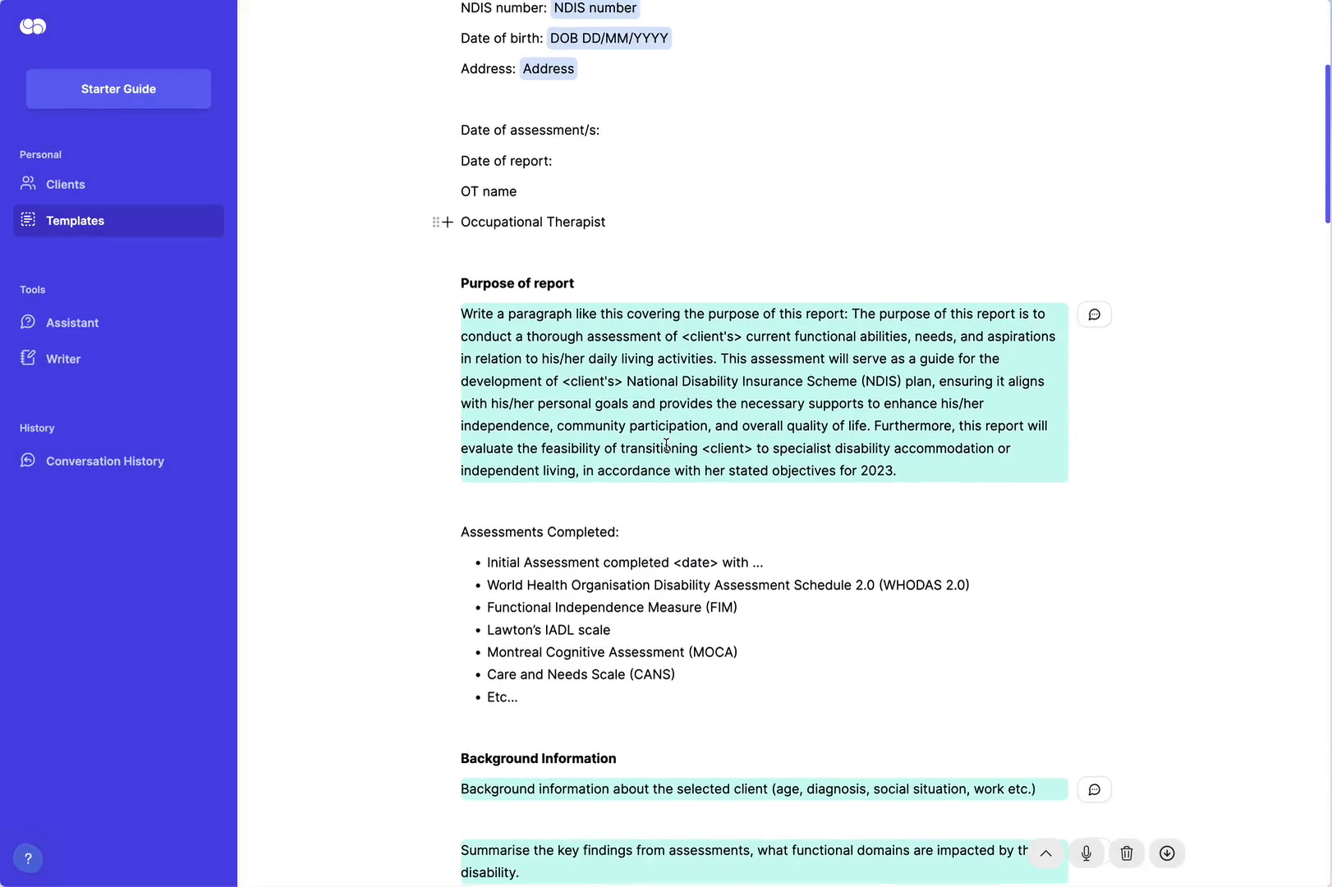
{"action": "left_click_drag", "start_coordinate": [968, 444], "coordinate": [471, 294]}
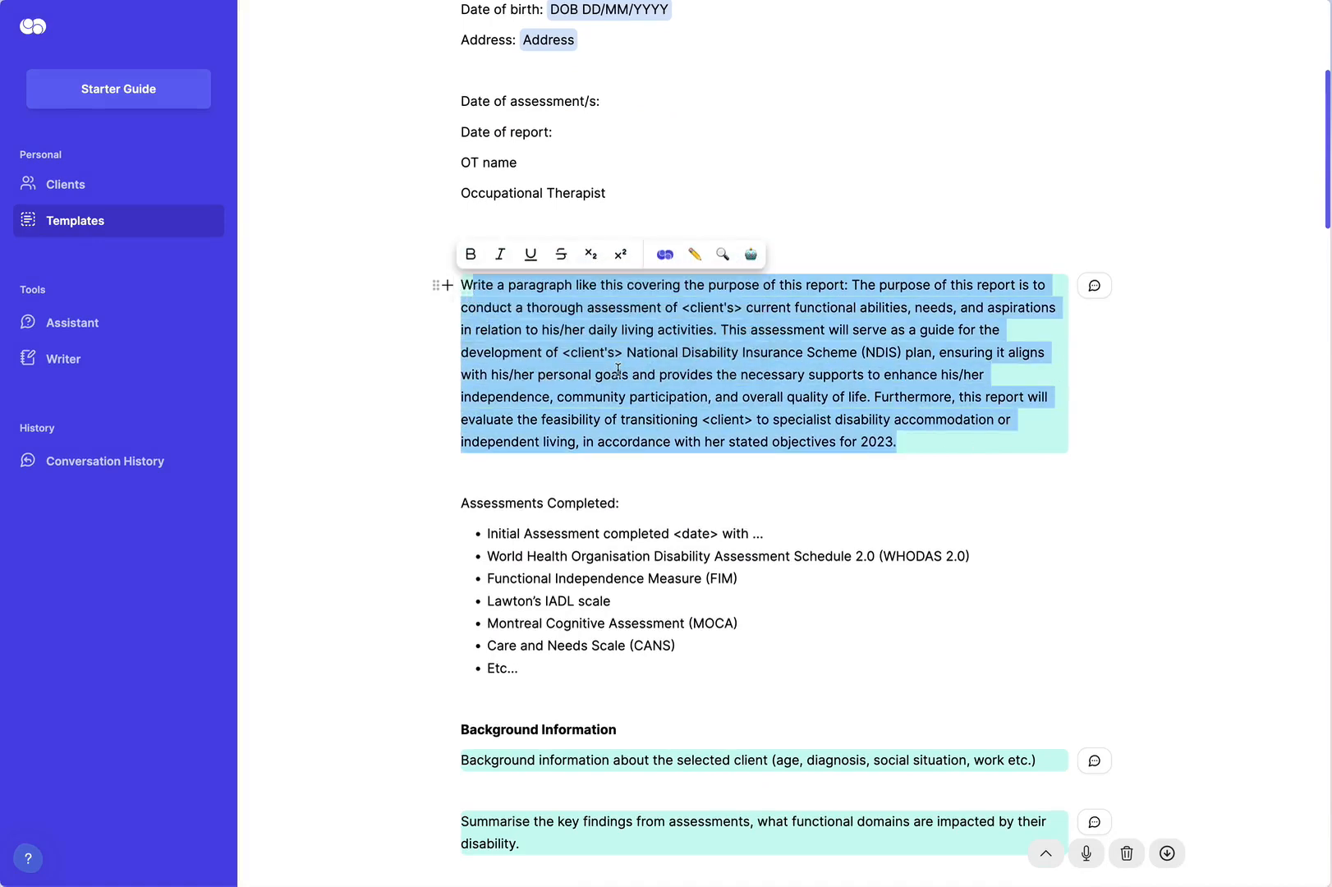
{"action": "left_click", "coordinate": [618, 370]}
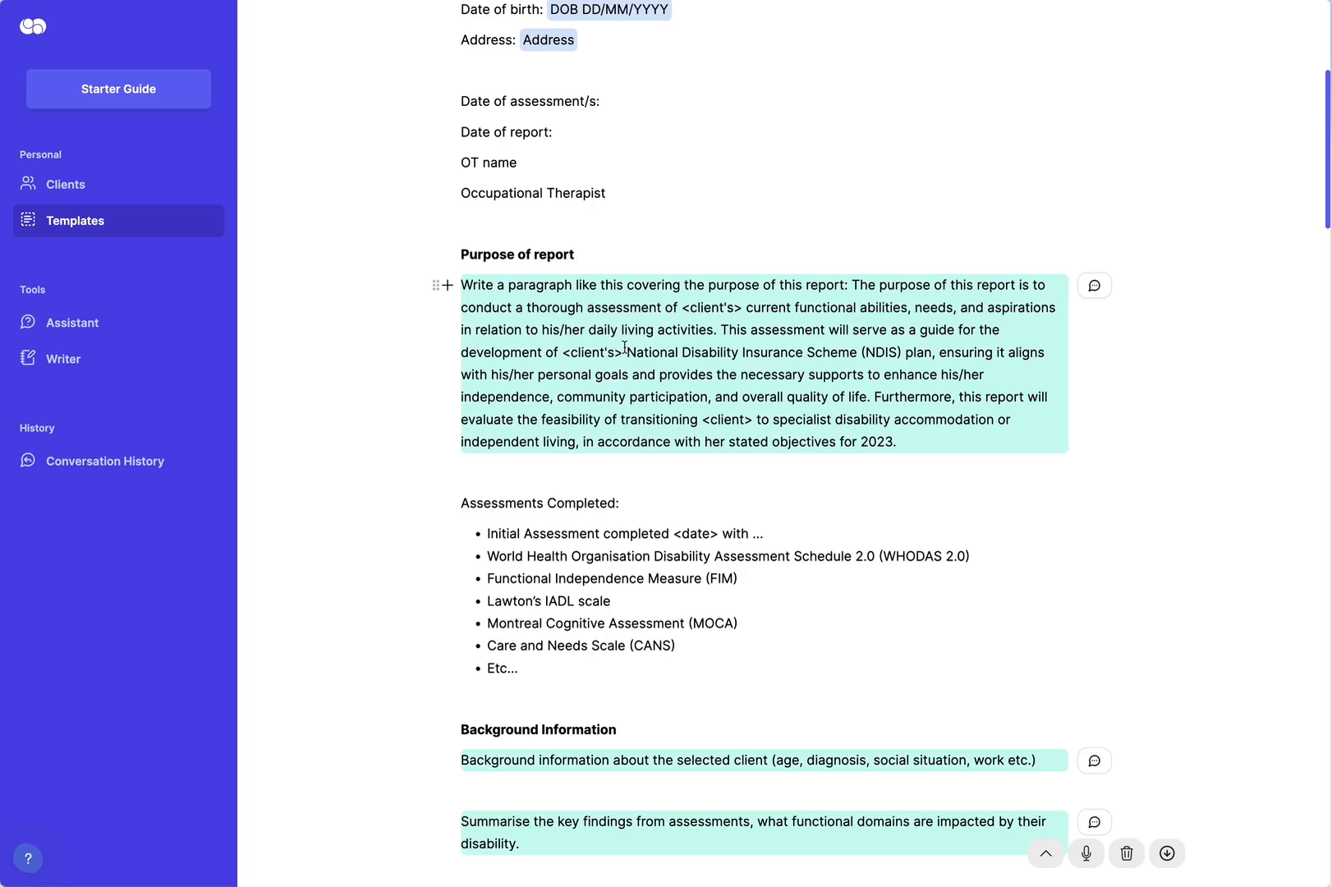
- Select <client's> in the Purpose of report paragraph and toggle the paragraph's instruction marking off and back on
{"action": "left_click_drag", "start_coordinate": [742, 307], "coordinate": [669, 304]}
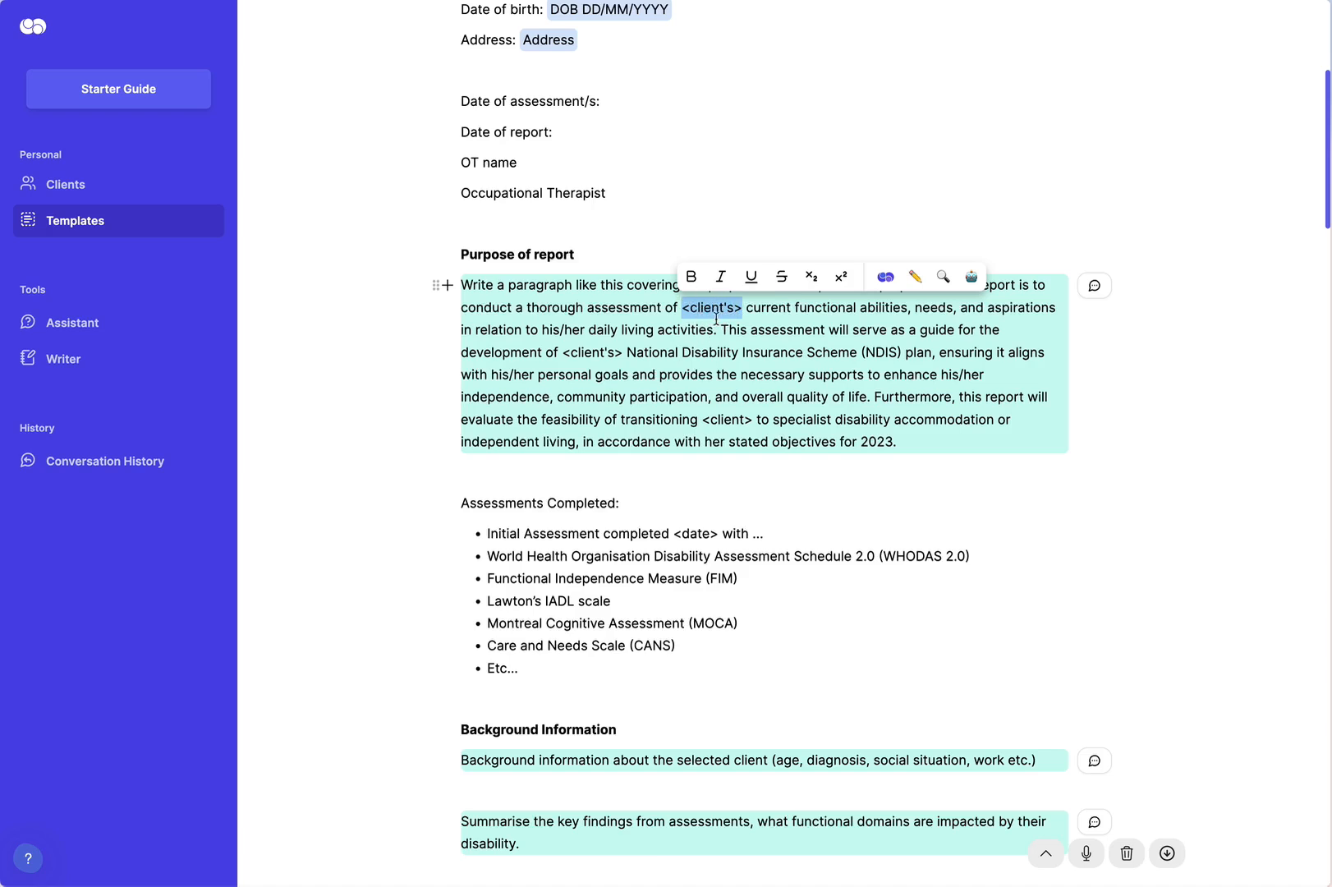
{"action": "left_click", "coordinate": [883, 279]}
{"action": "left_click", "coordinate": [883, 281]}
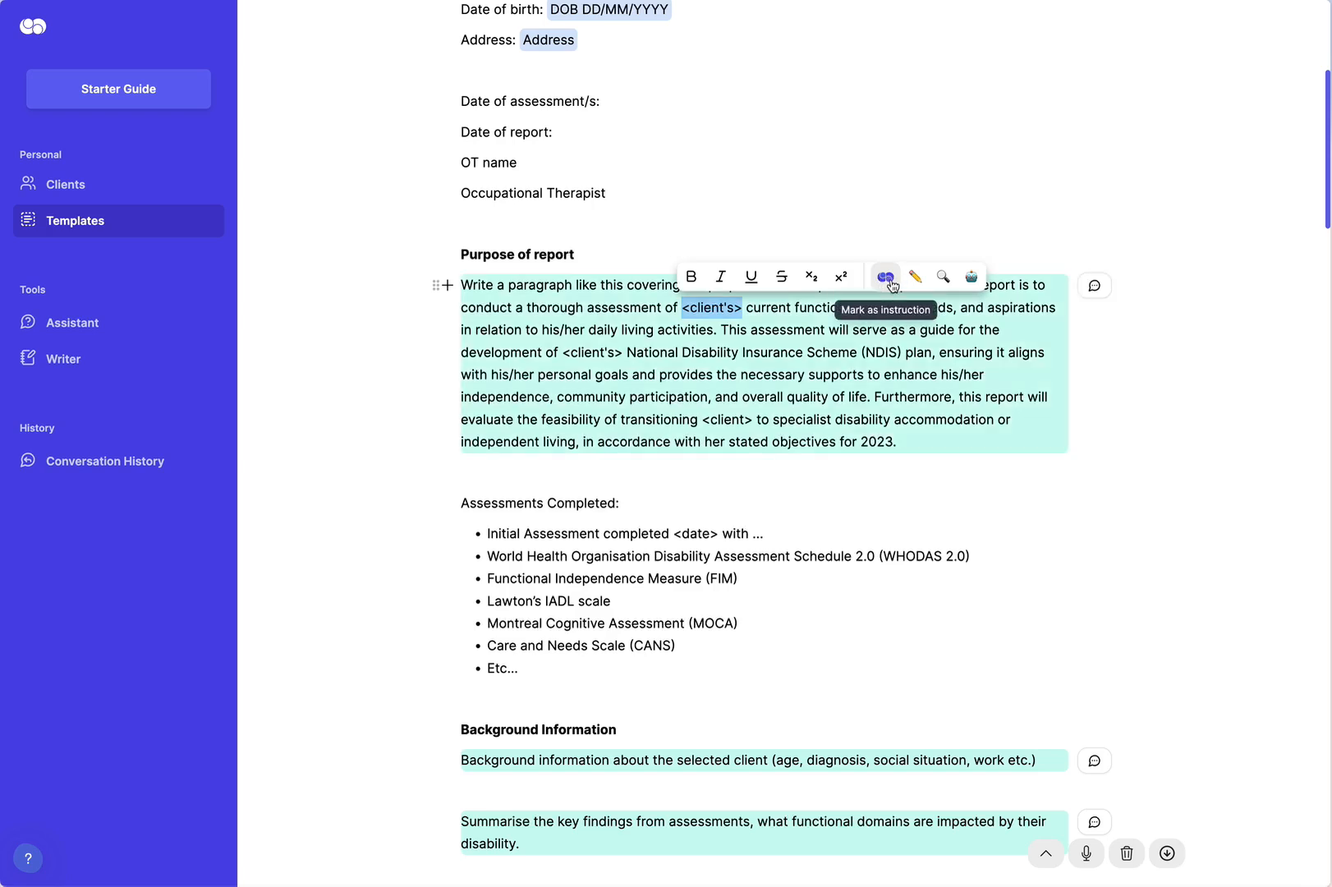
{"action": "left_click", "coordinate": [892, 283]}
{"action": "left_click", "coordinate": [891, 284]}
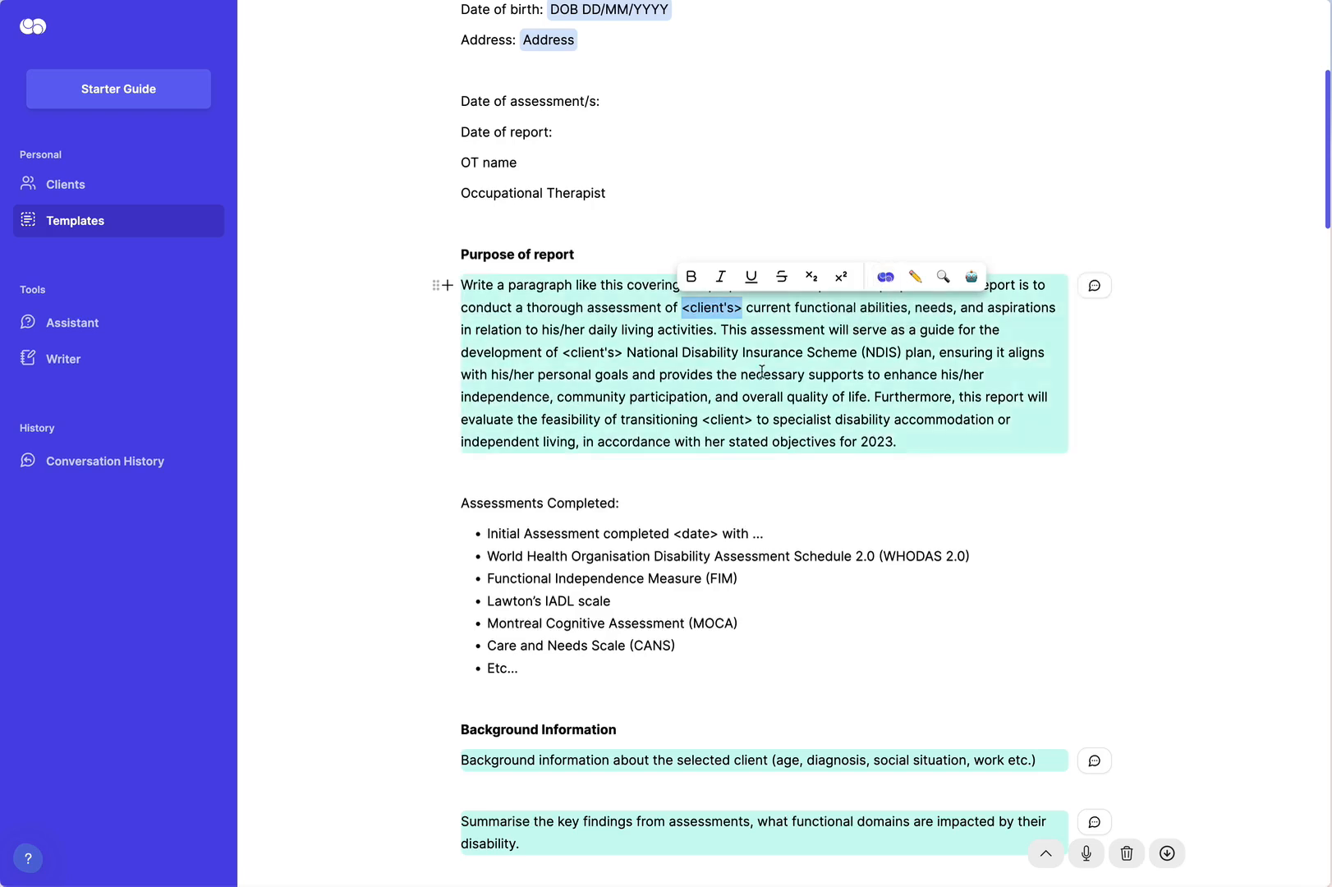
{"action": "left_click", "coordinate": [761, 371]}
- Remove the instruction marking from the table in the Mobility section
{"action": "scroll", "coordinate": [791, 624], "scroll_direction": "down", "scroll_amount": 4}
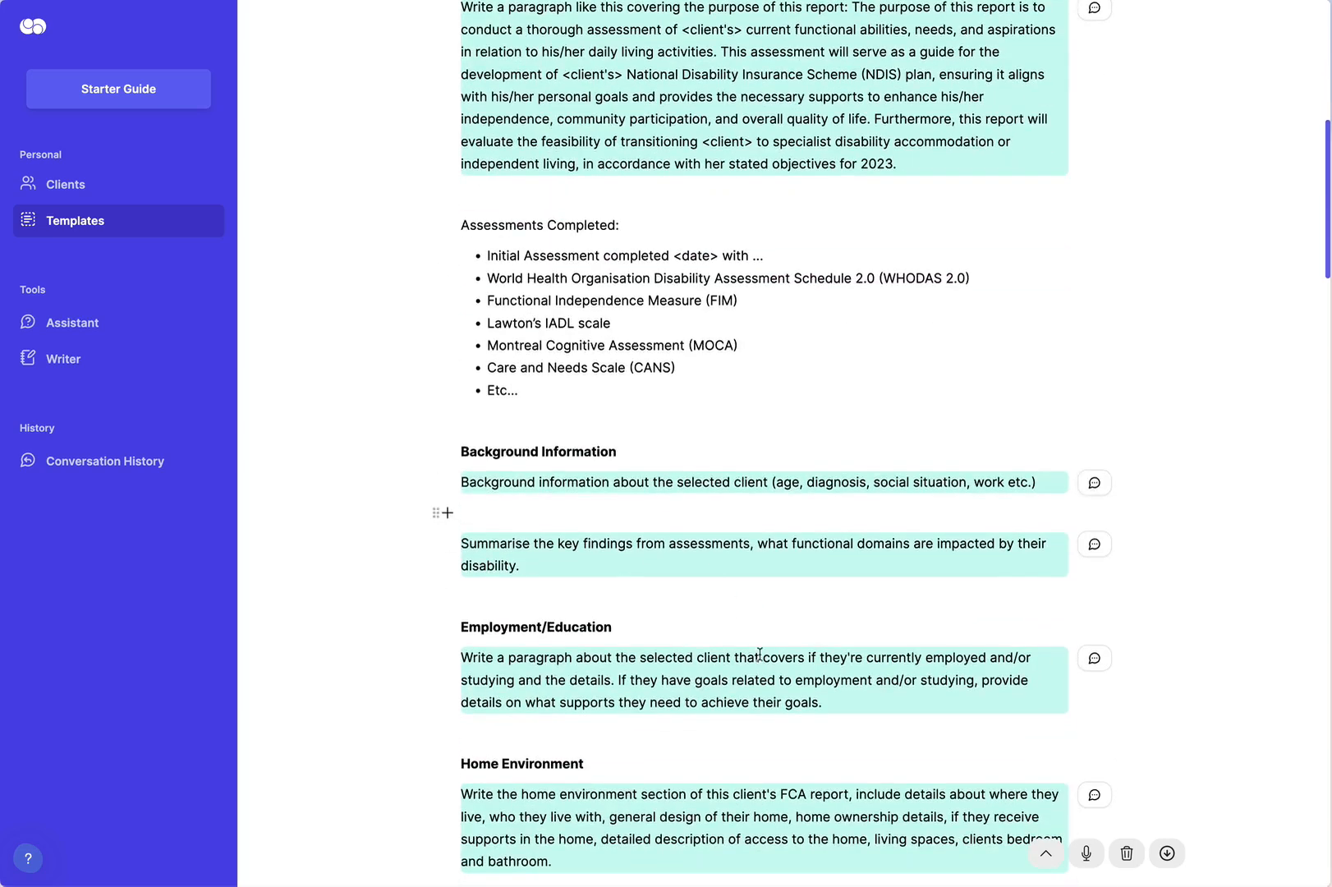
{"action": "scroll", "coordinate": [736, 627], "scroll_direction": "down", "scroll_amount": 10}
{"action": "left_click", "coordinate": [710, 636]}
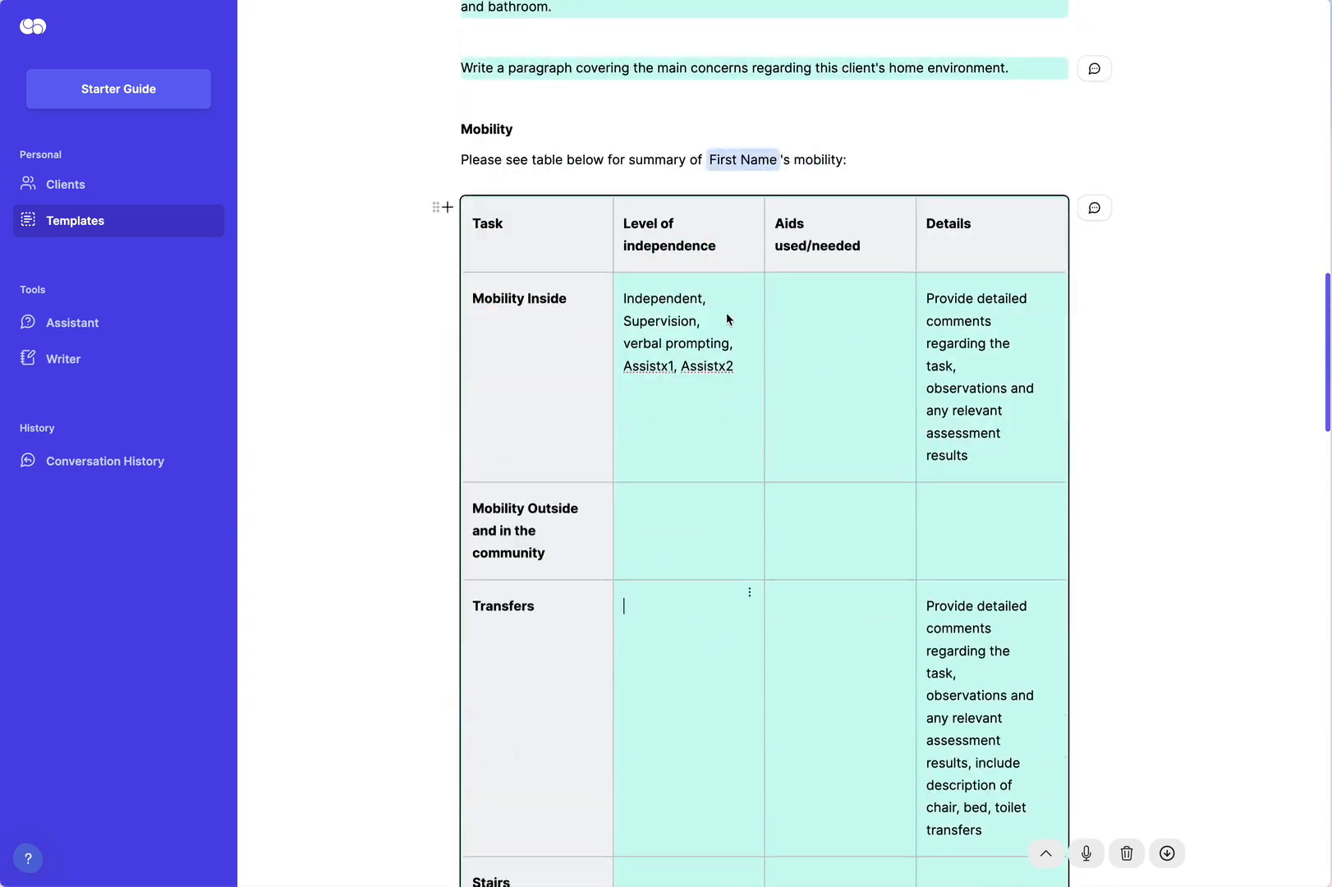
{"action": "double_click", "coordinate": [490, 227]}
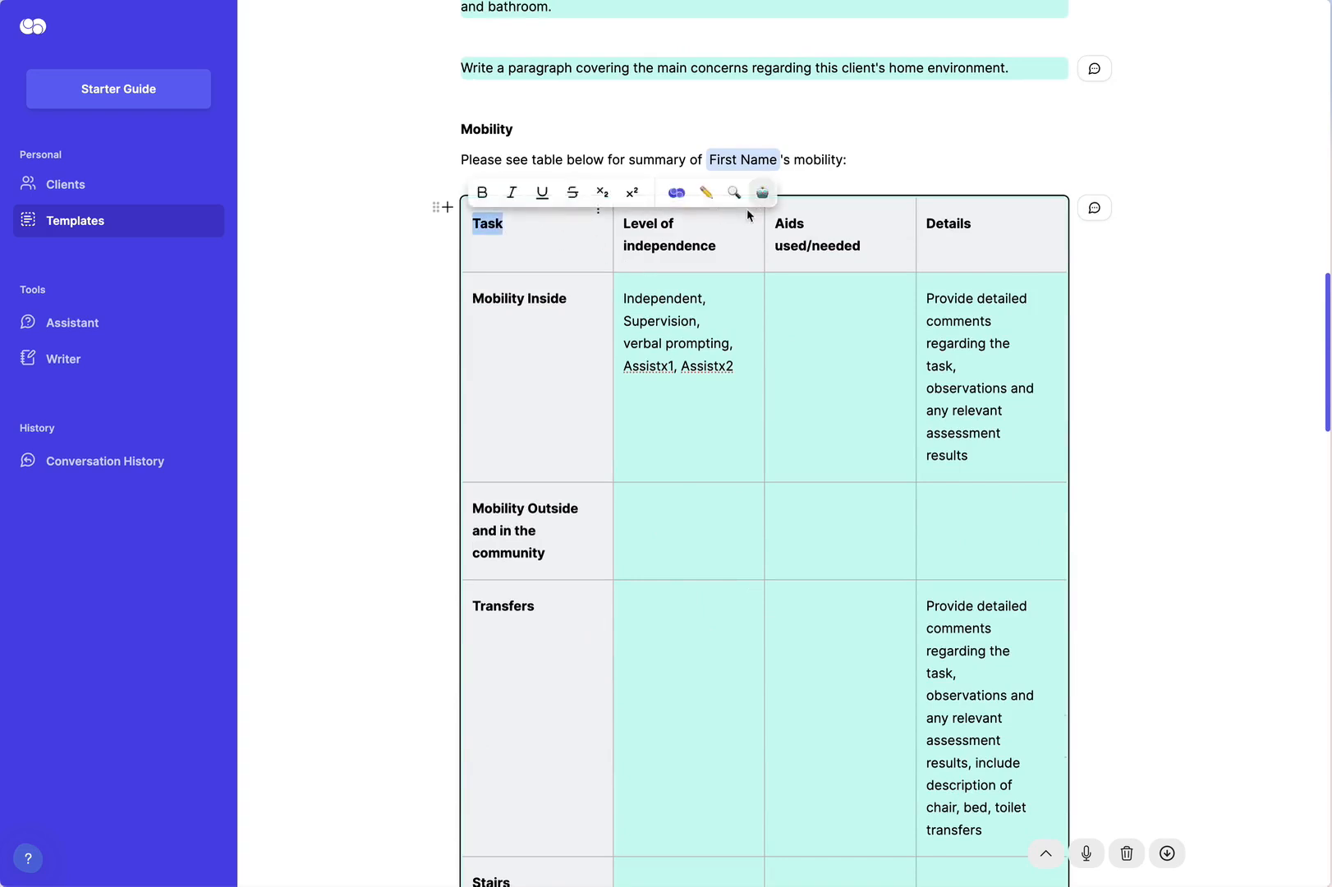
{"action": "left_click", "coordinate": [676, 192]}
- Remove the column header and the row header from the Mobility table
{"action": "left_click", "coordinate": [600, 213]}
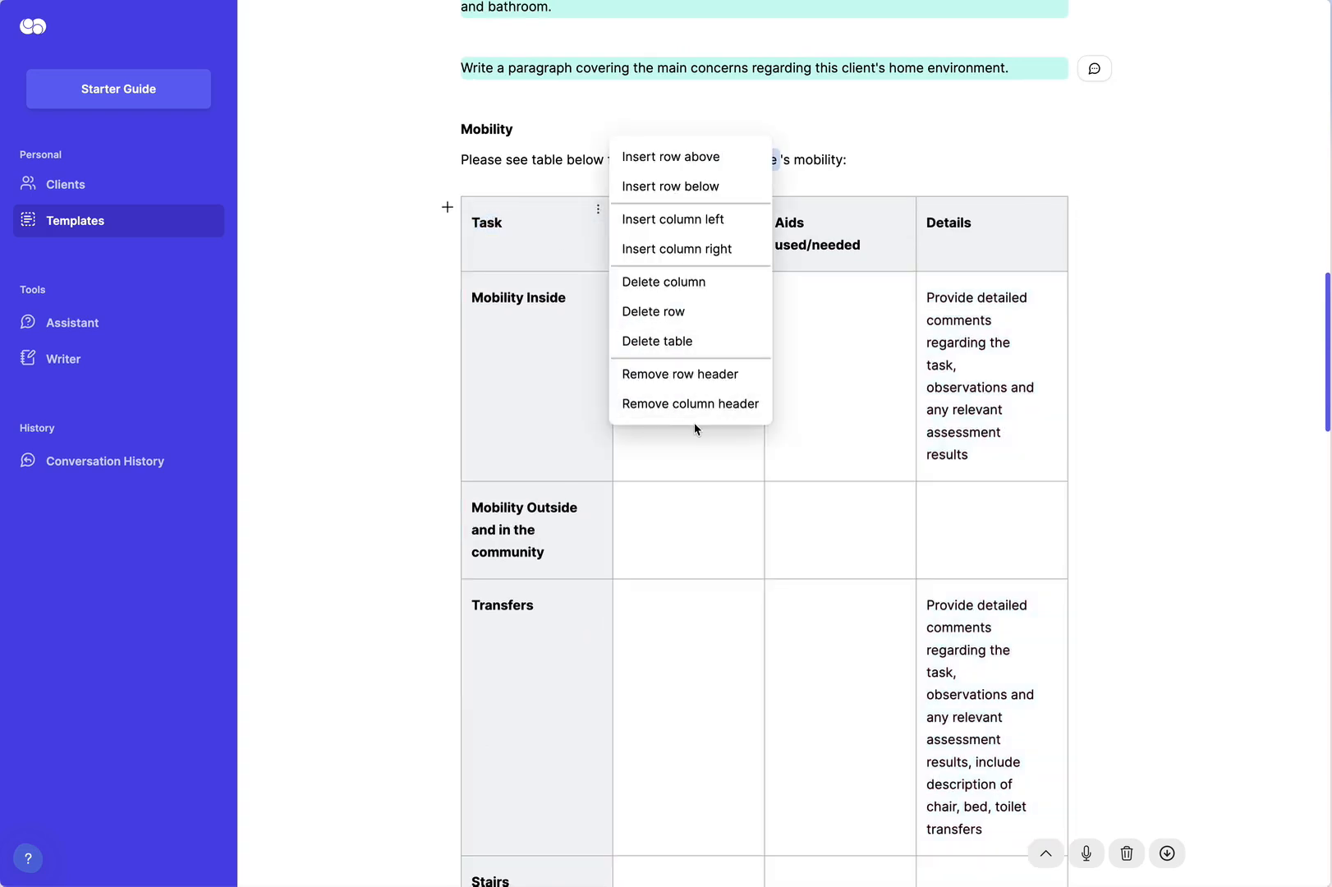
{"action": "left_click", "coordinate": [699, 404]}
{"action": "left_click", "coordinate": [598, 209]}
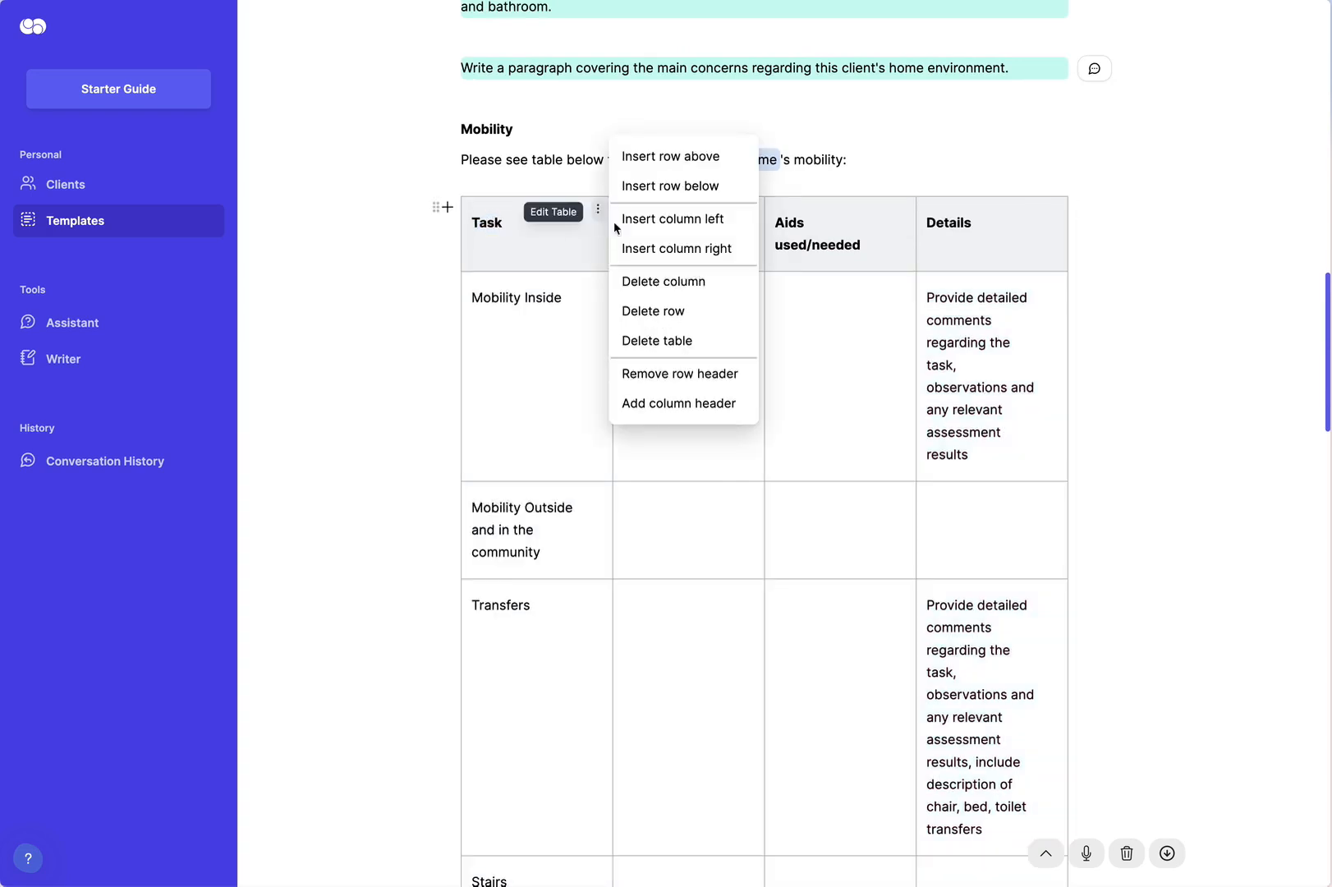
{"action": "left_click", "coordinate": [684, 372]}
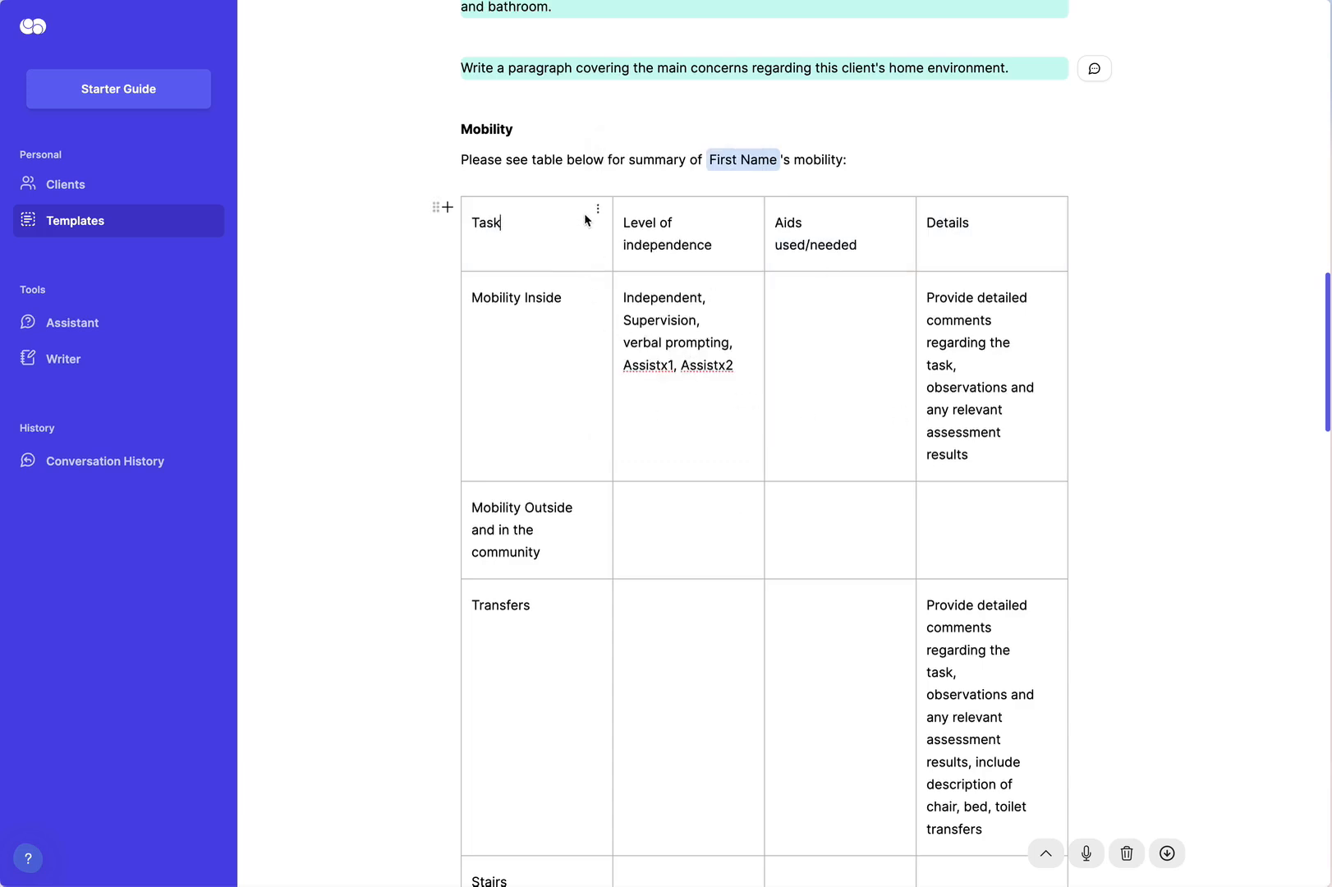
- Mark the Mobility table as an instruction, using the Task cell's text as the selection
{"action": "left_click", "coordinate": [597, 210]}
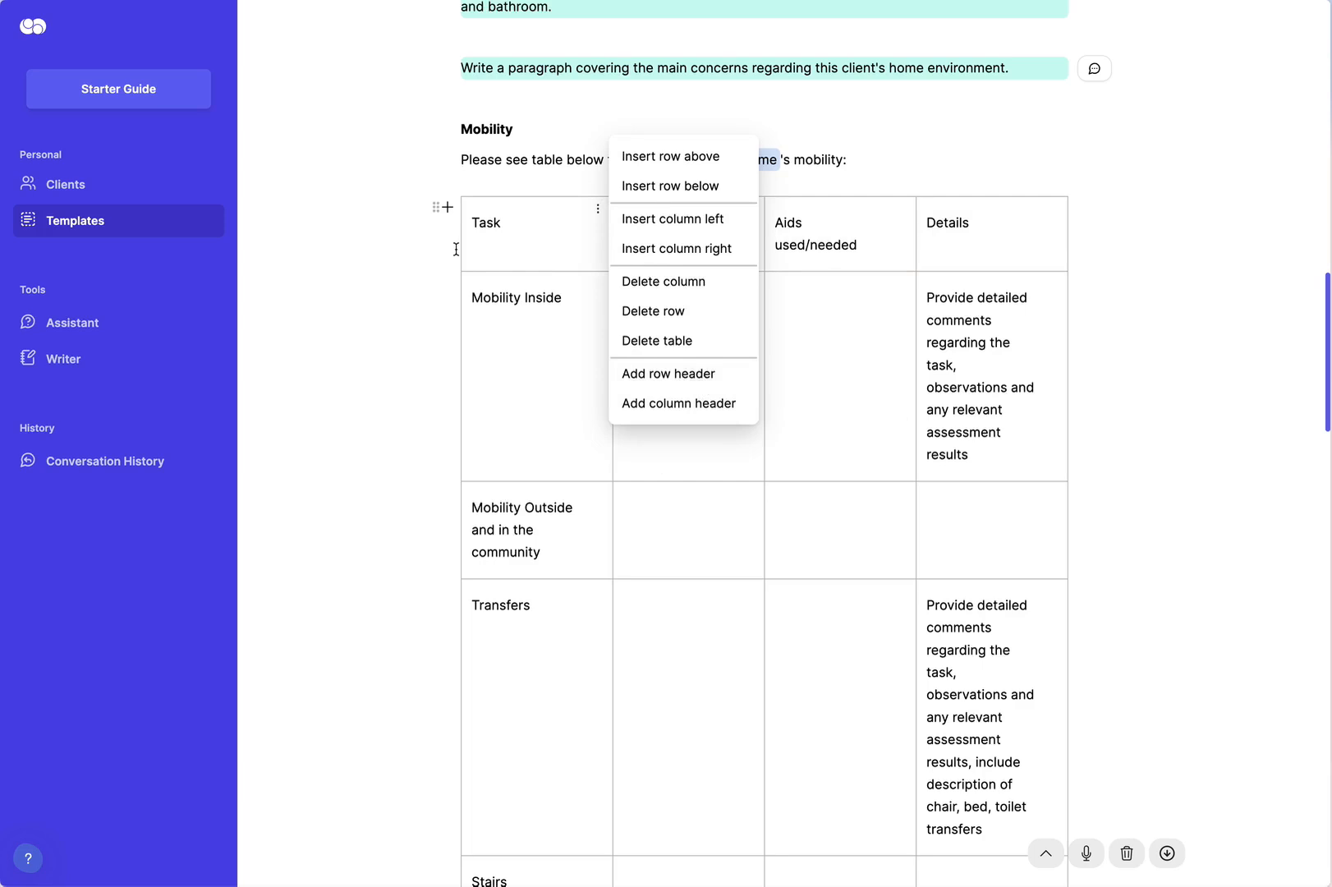
{"action": "left_click", "coordinate": [478, 223]}
{"action": "double_click", "coordinate": [488, 226]}
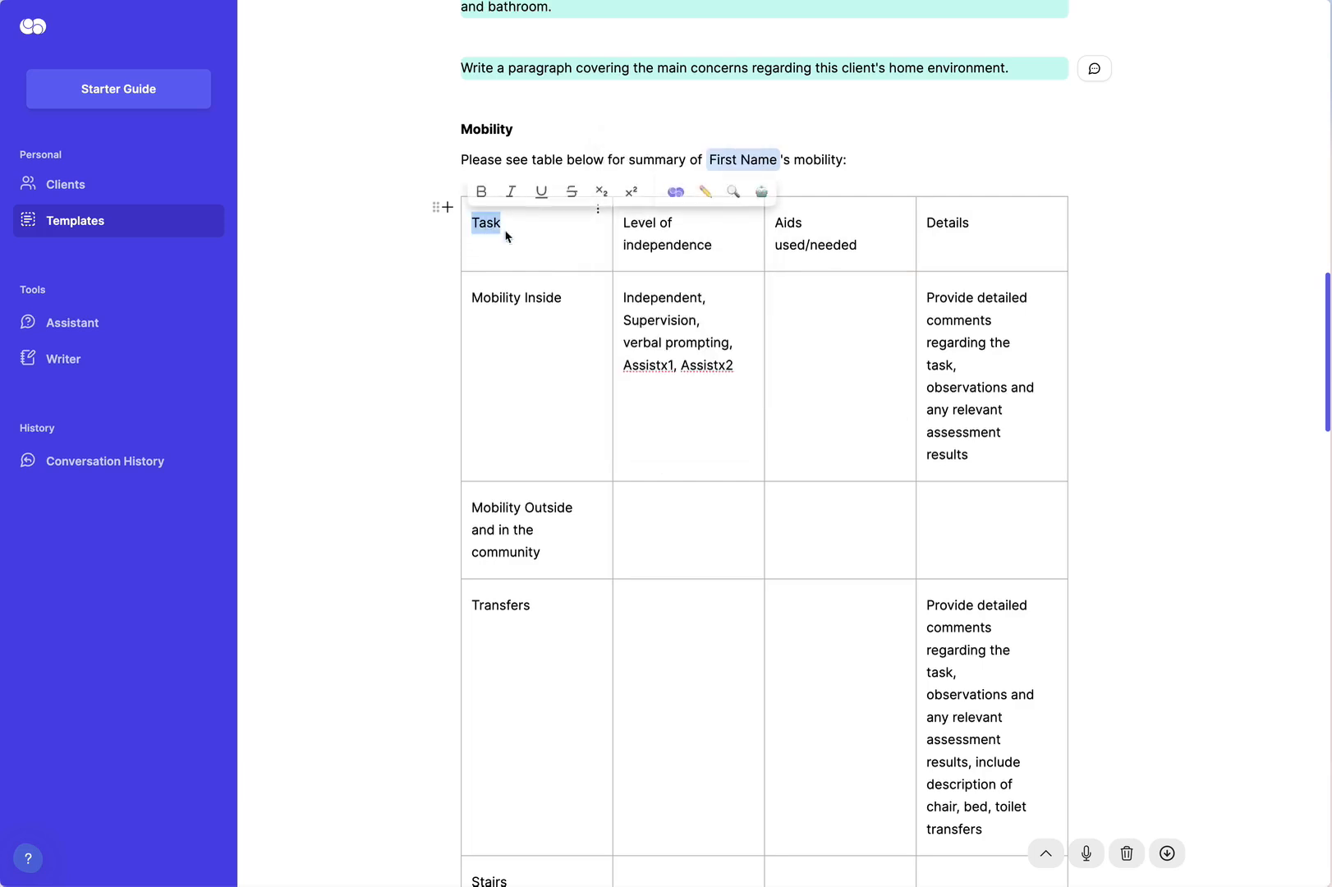
{"action": "left_click", "coordinate": [675, 191]}
{"action": "left_click", "coordinate": [655, 320]}
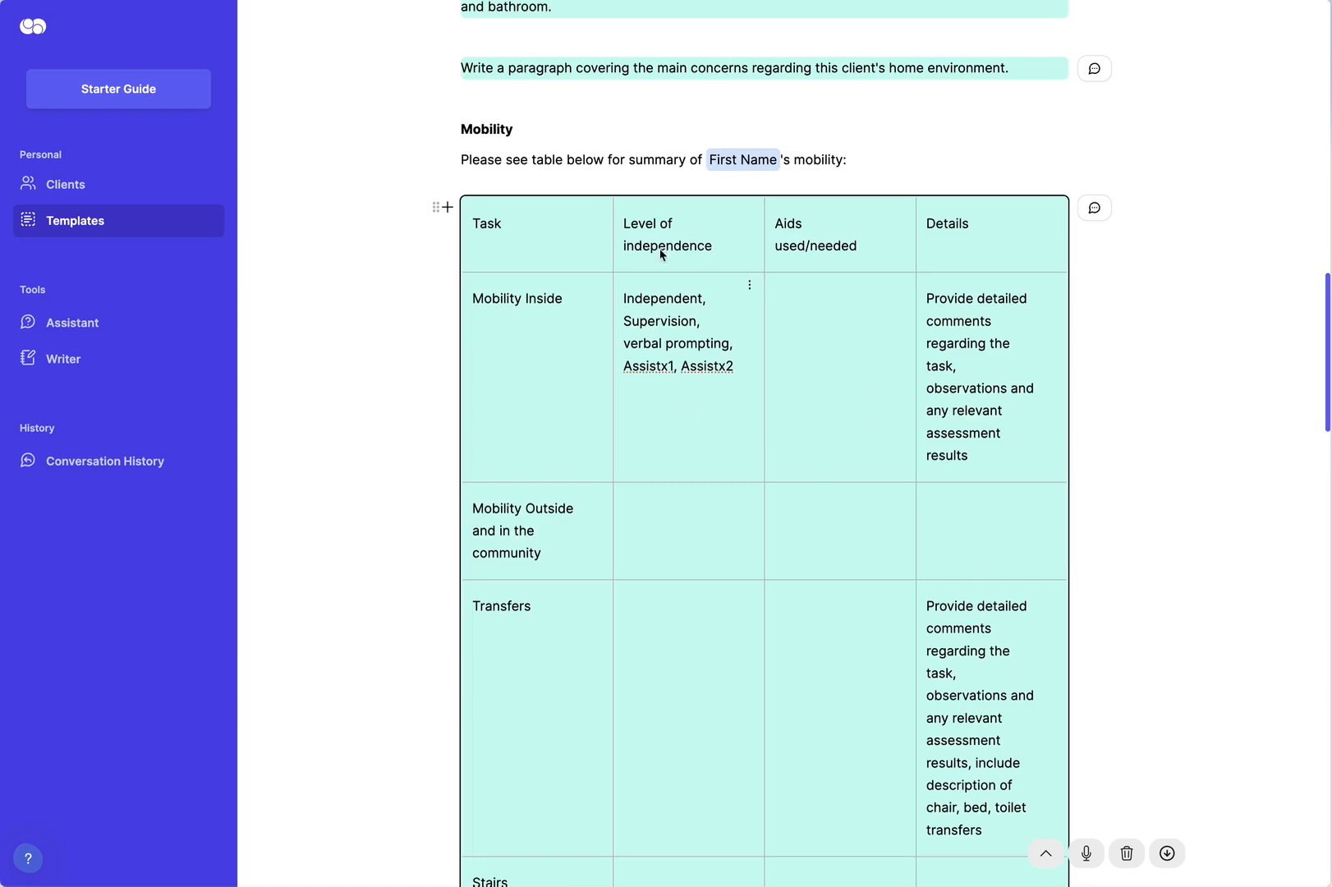
- Add a column header and a row header to the Mobility table
{"action": "left_click", "coordinate": [606, 220]}
{"action": "left_click", "coordinate": [600, 210]}
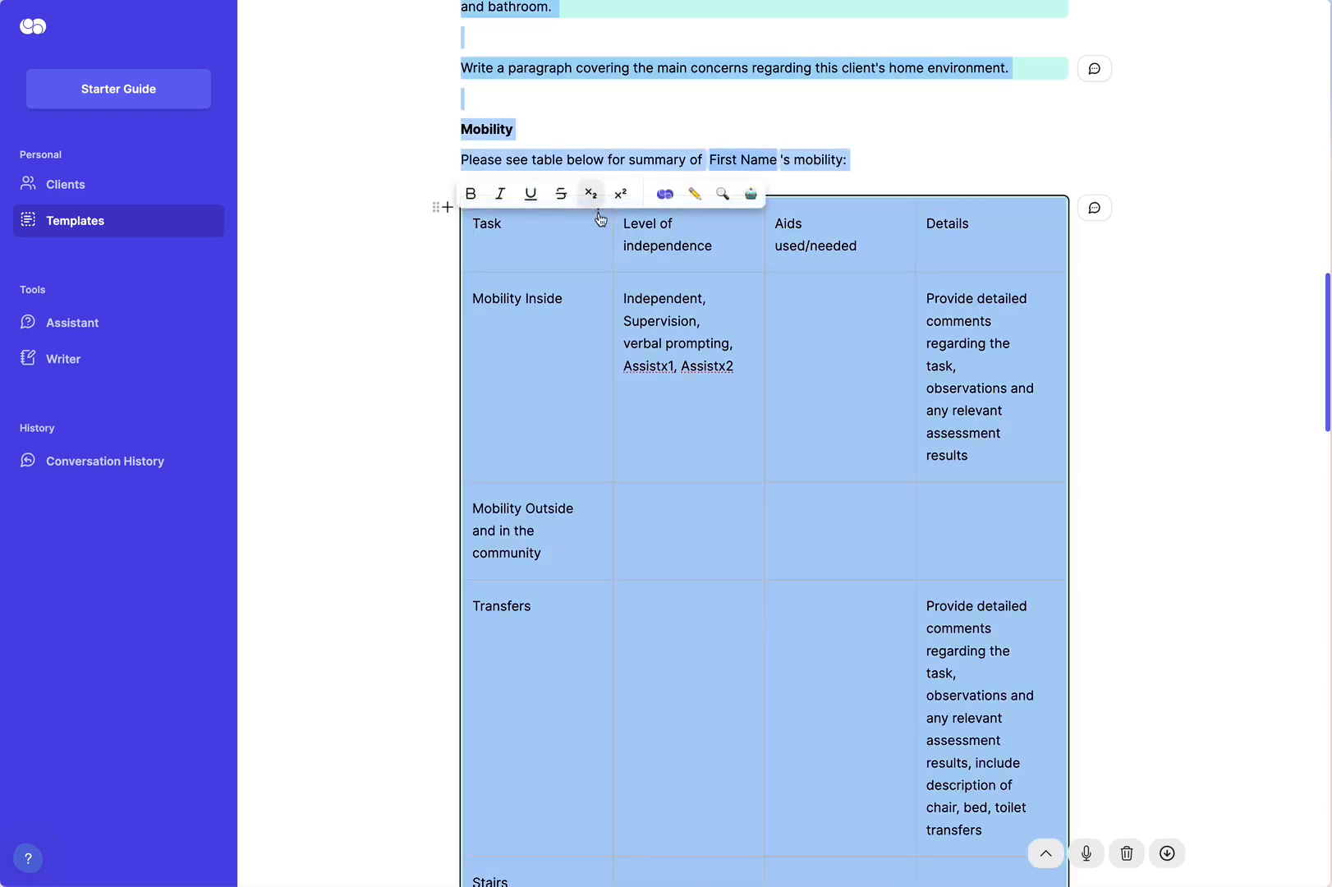
{"action": "left_click", "coordinate": [597, 214]}
{"action": "left_click", "coordinate": [599, 210]}
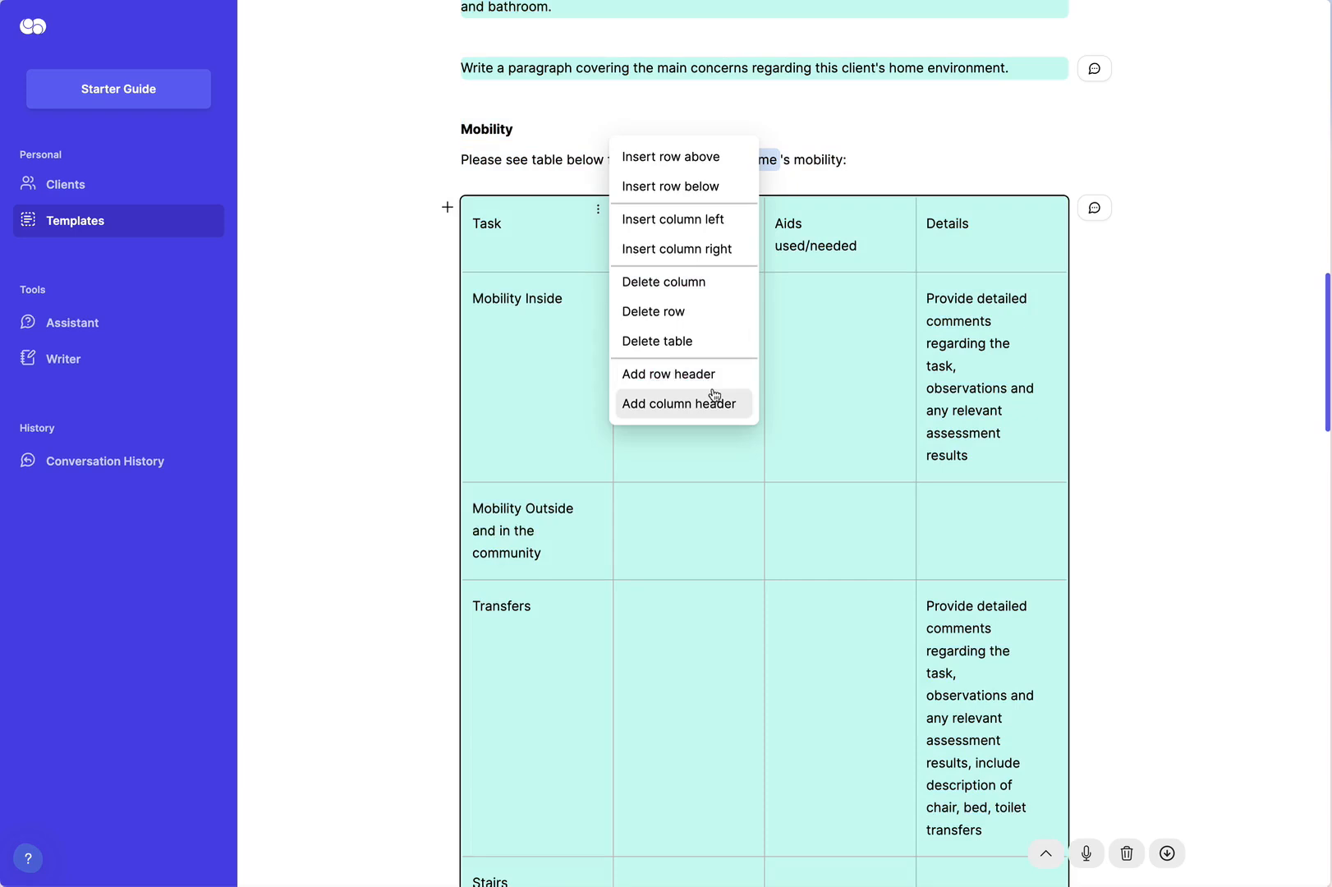
{"action": "left_click", "coordinate": [712, 400]}
{"action": "left_click", "coordinate": [597, 211]}
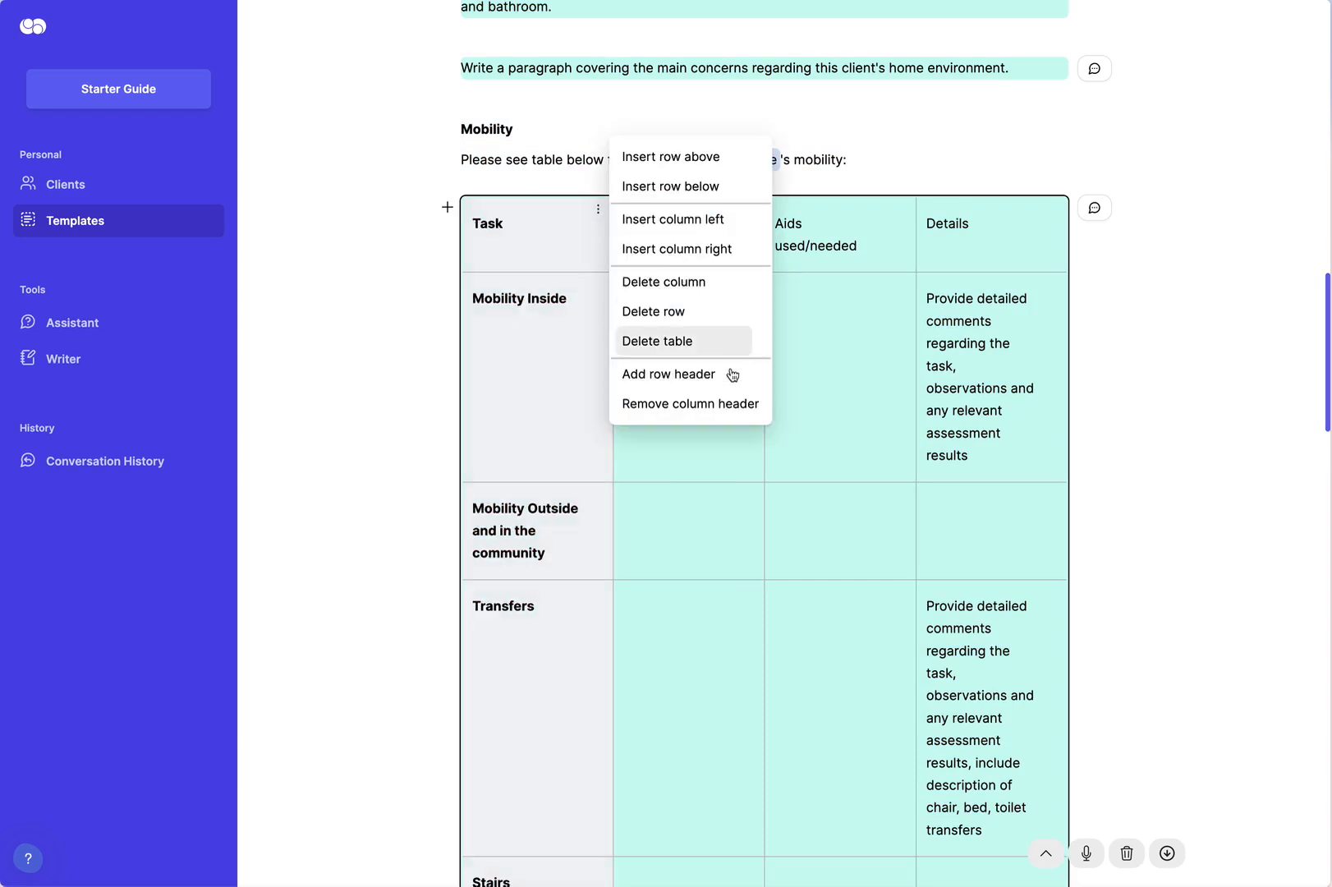
{"action": "left_click", "coordinate": [733, 387]}
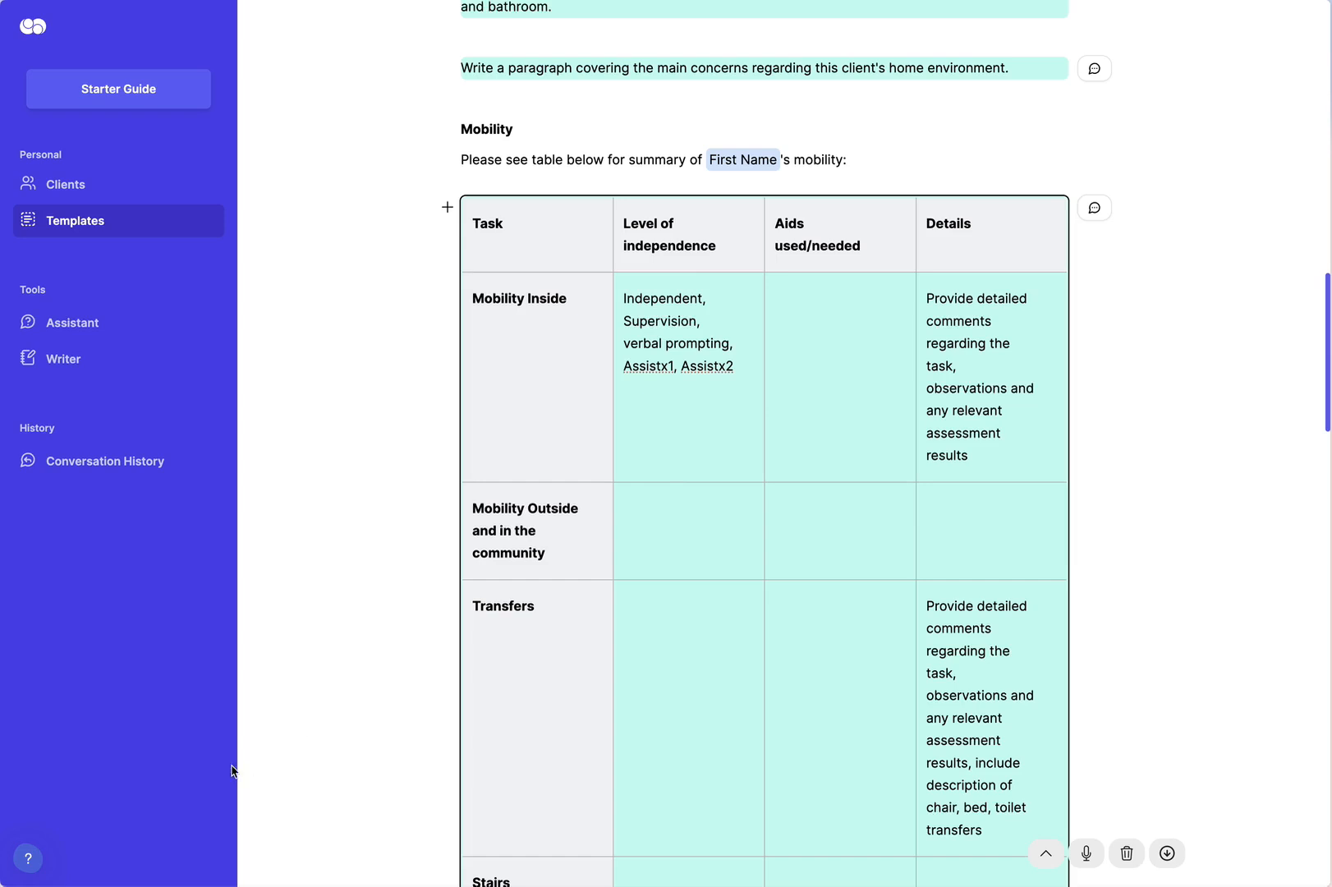
- View the help and support options, including Guides, chat, meeting booking and e-mail, and close them
{"action": "left_click", "coordinate": [31, 859]}
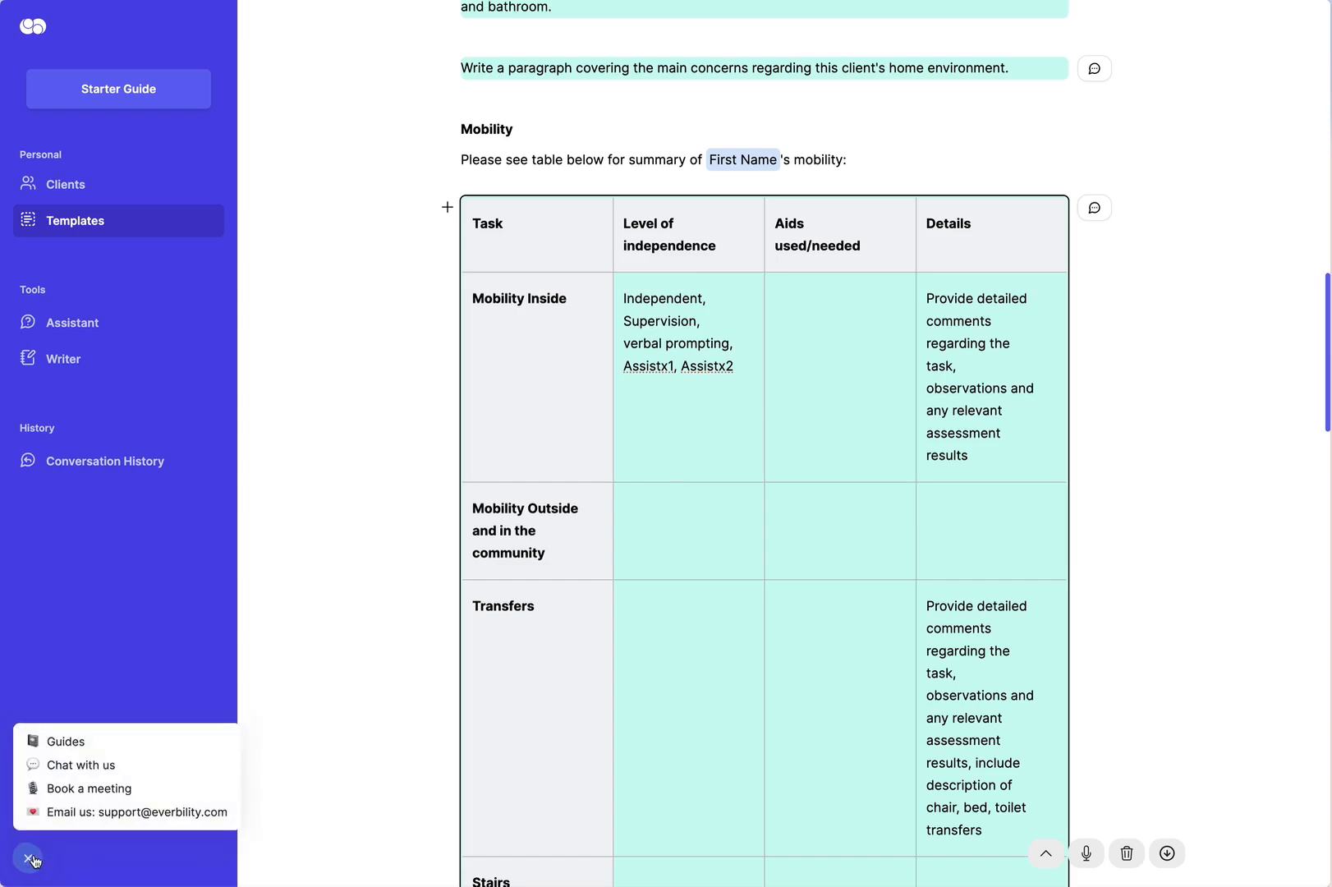
{"action": "left_click", "coordinate": [31, 858]}
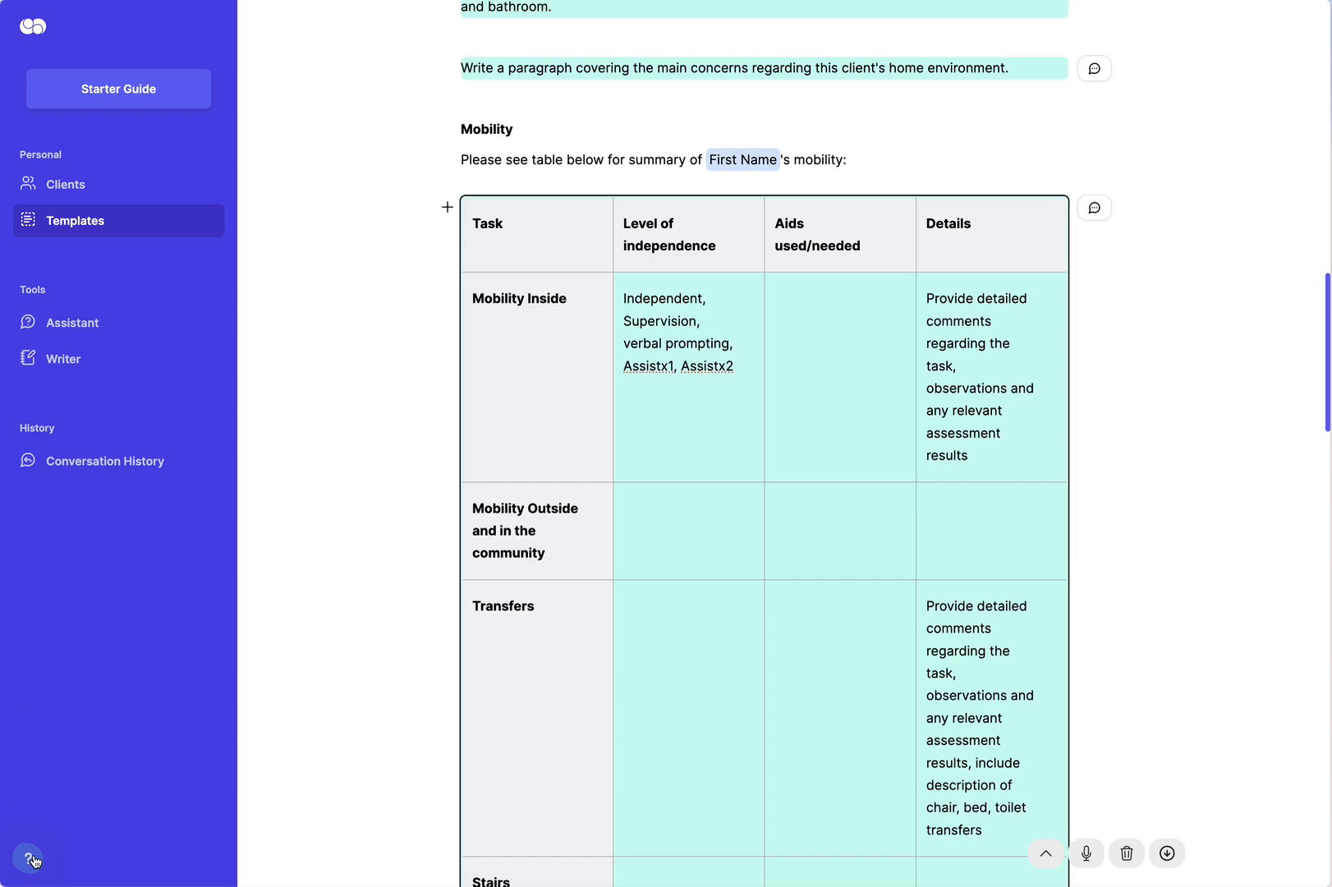
{"action": "left_click", "coordinate": [30, 858]}
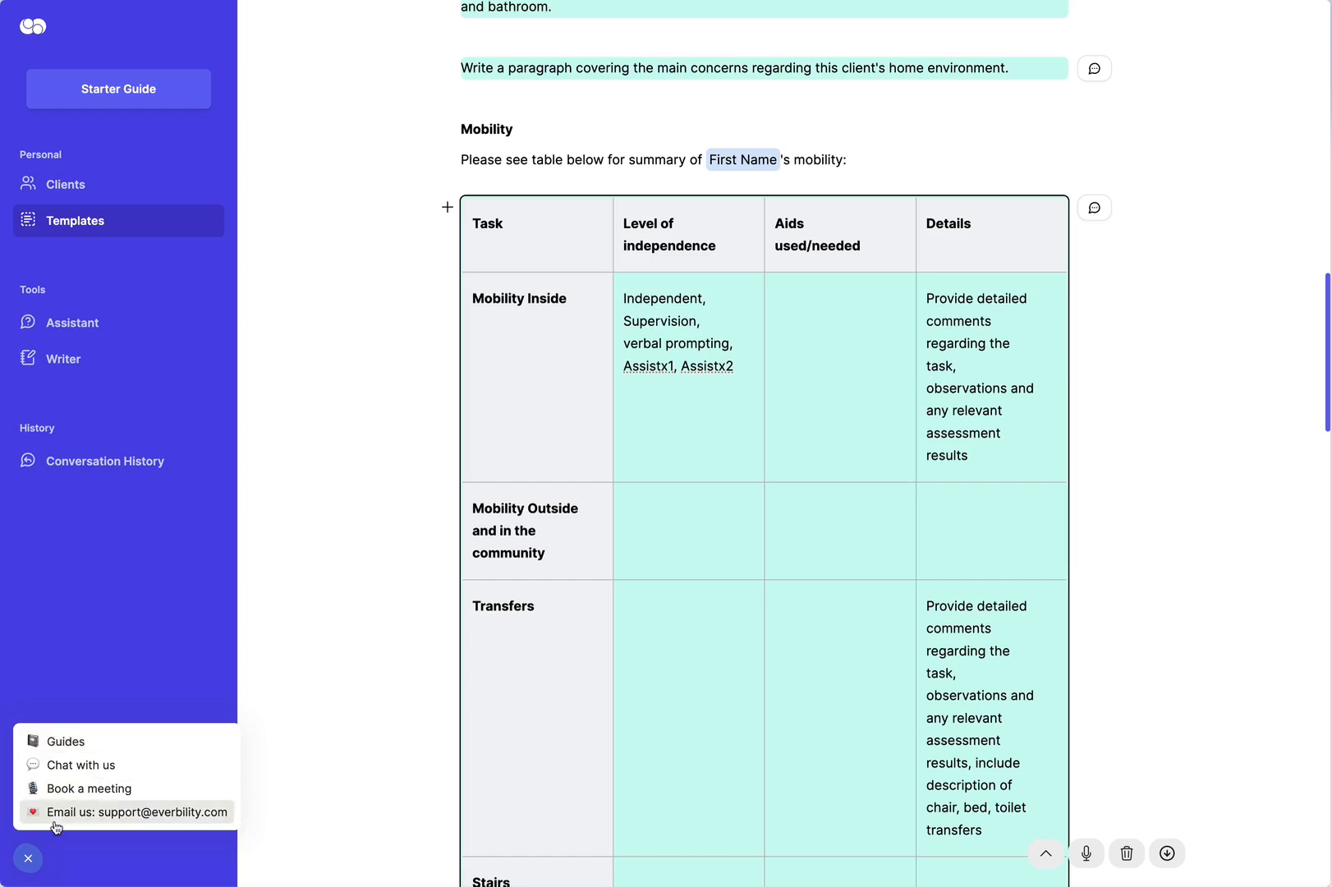
{"action": "left_click", "coordinate": [28, 859]}
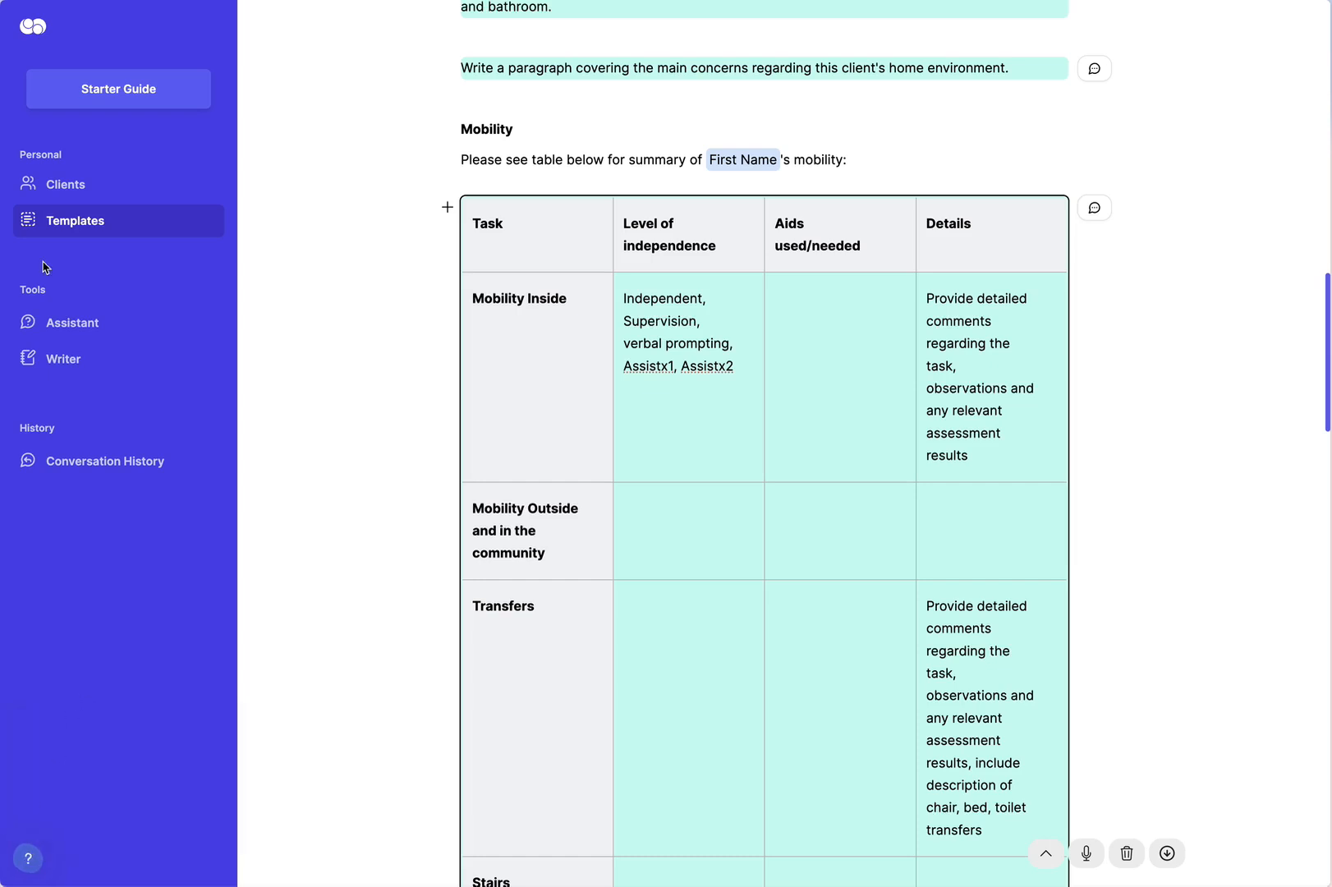